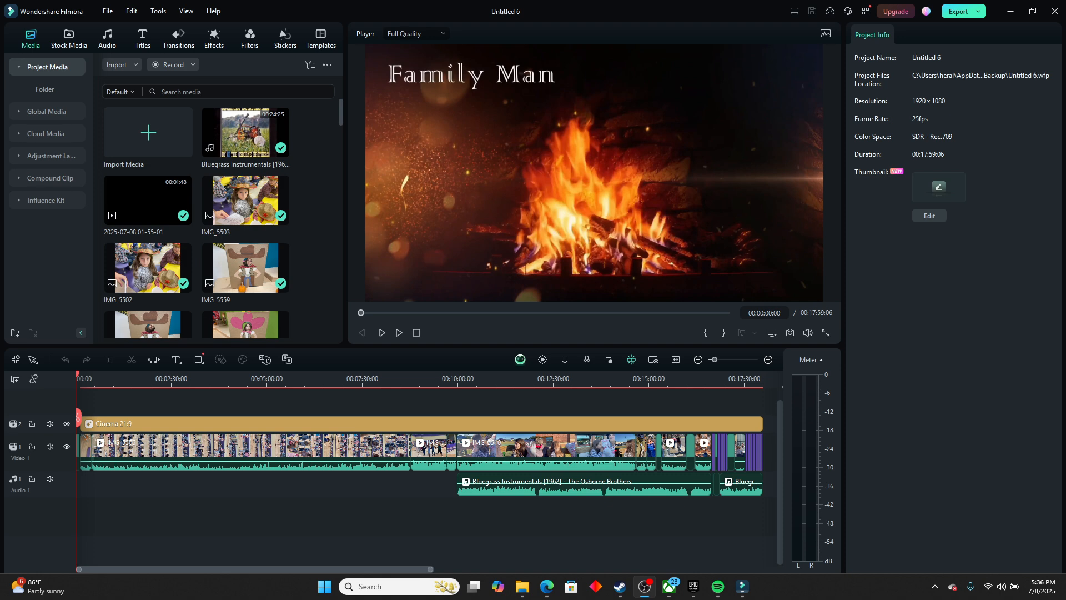
Zoom in on the start of the timeline and look through the stock media, music, title and transition libraries
click(1004, 309)
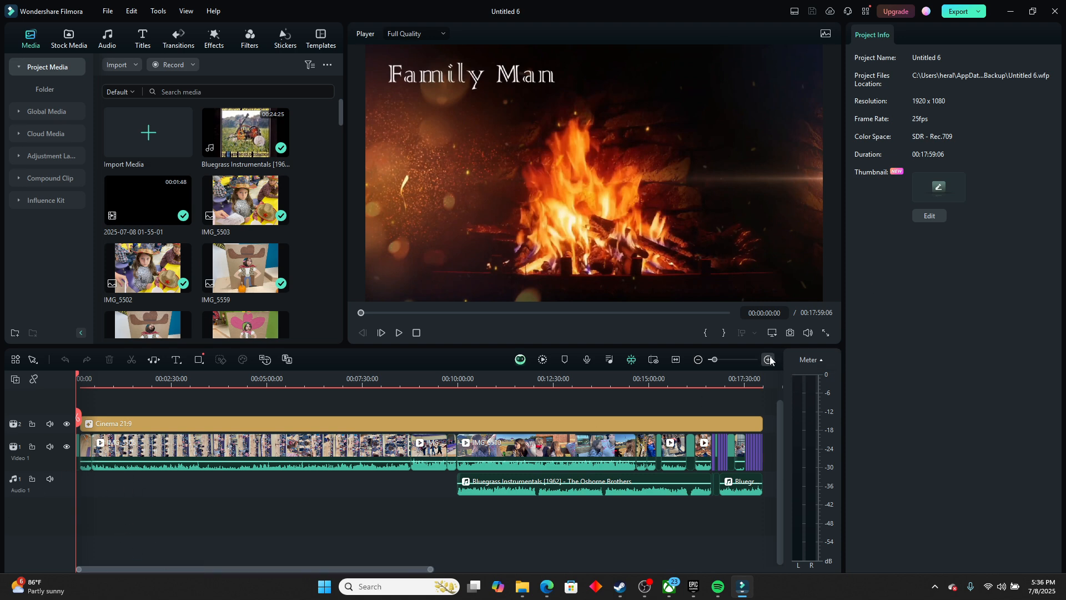
scroll(577, 428, up, 5)
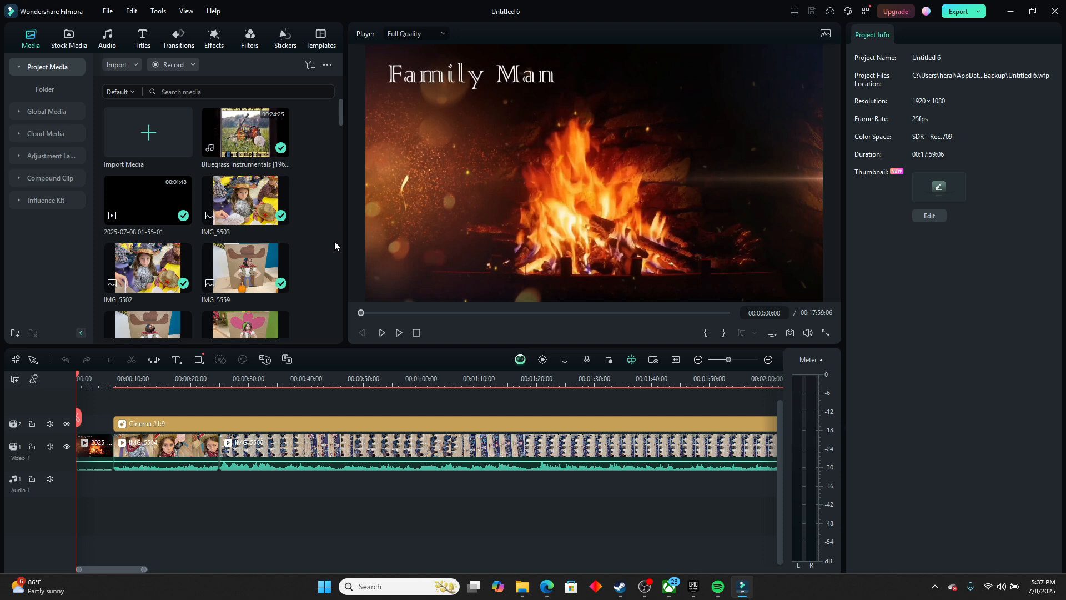
click(82, 44)
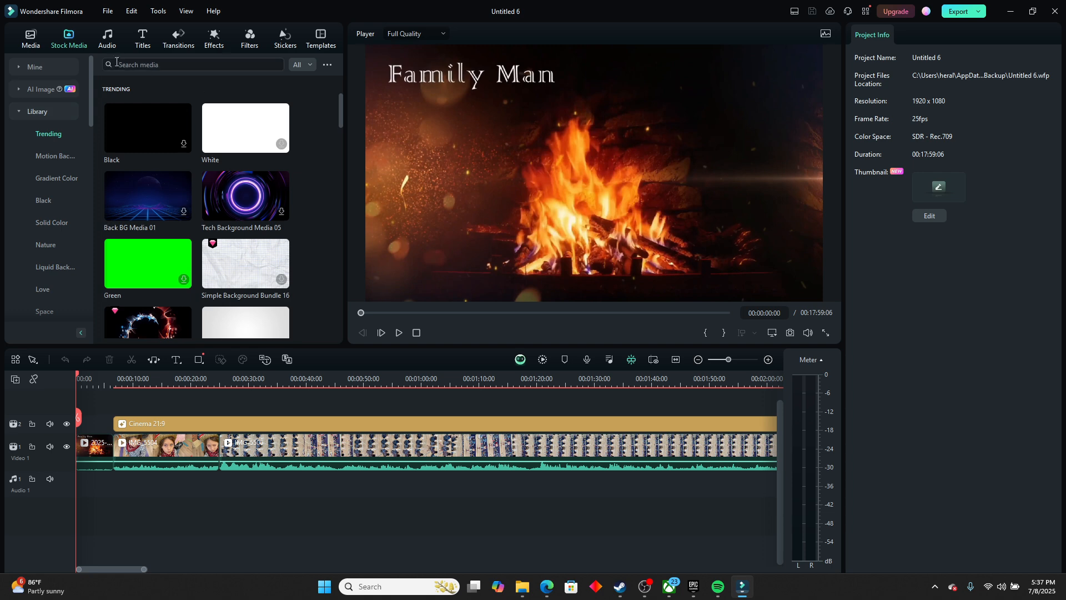
click(107, 43)
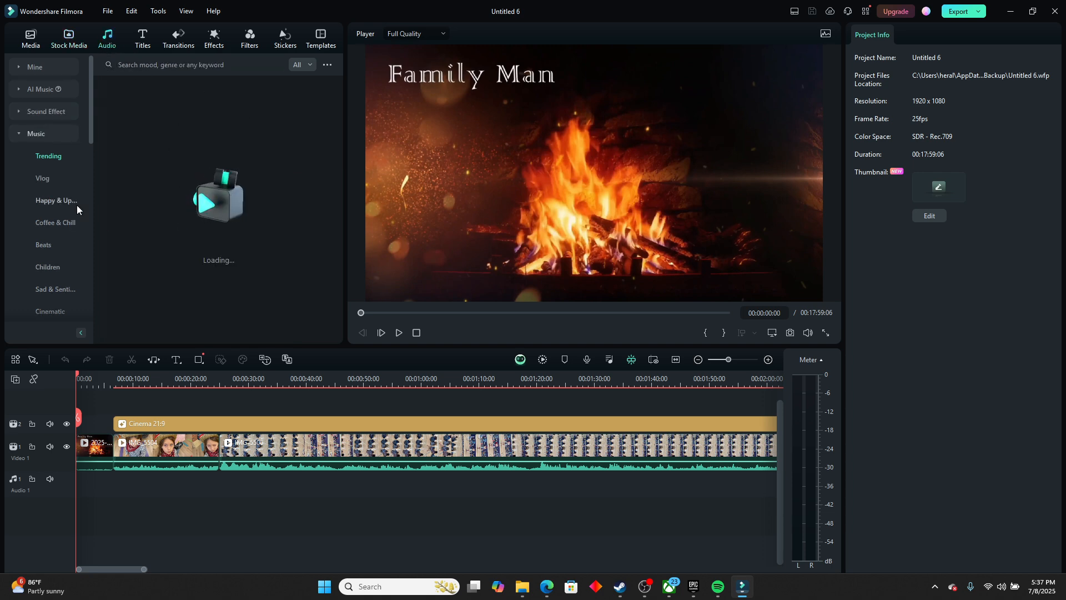
scroll(305, 151, down, 5)
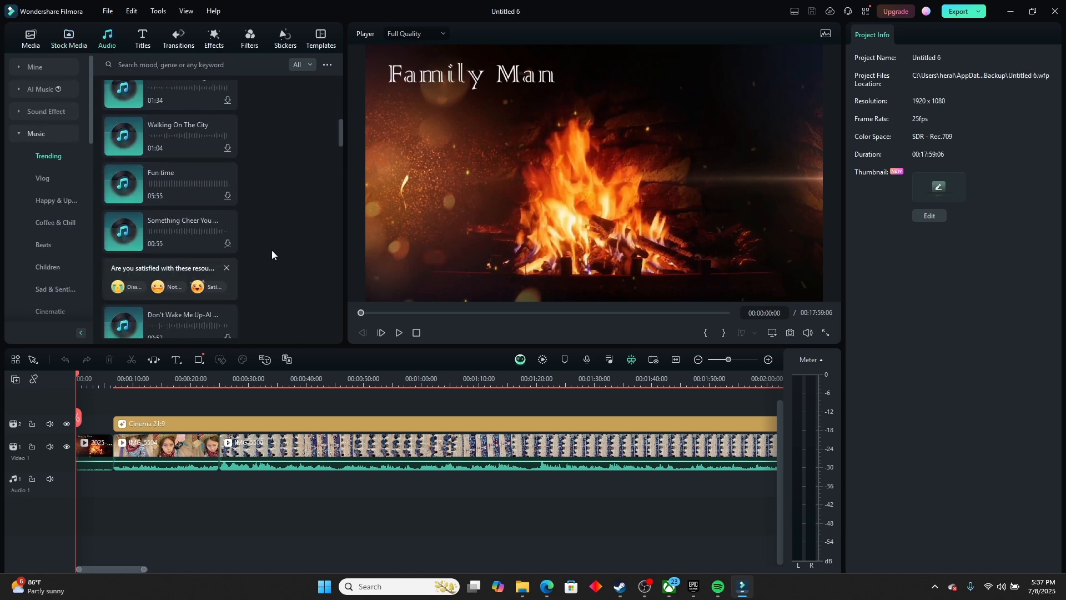
scroll(292, 201, down, 5)
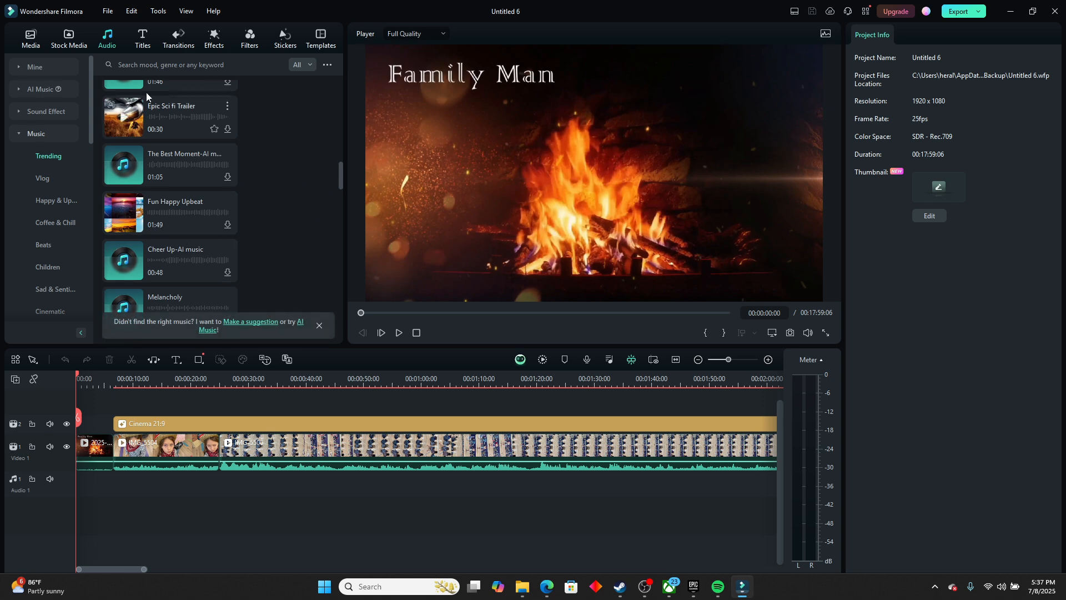
click(146, 36)
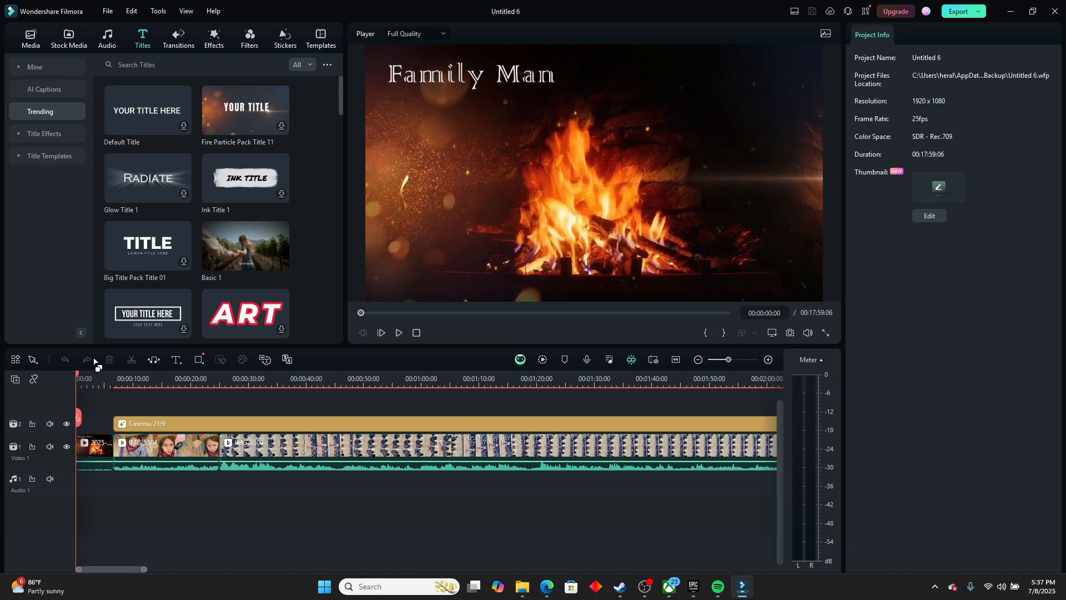
click(178, 38)
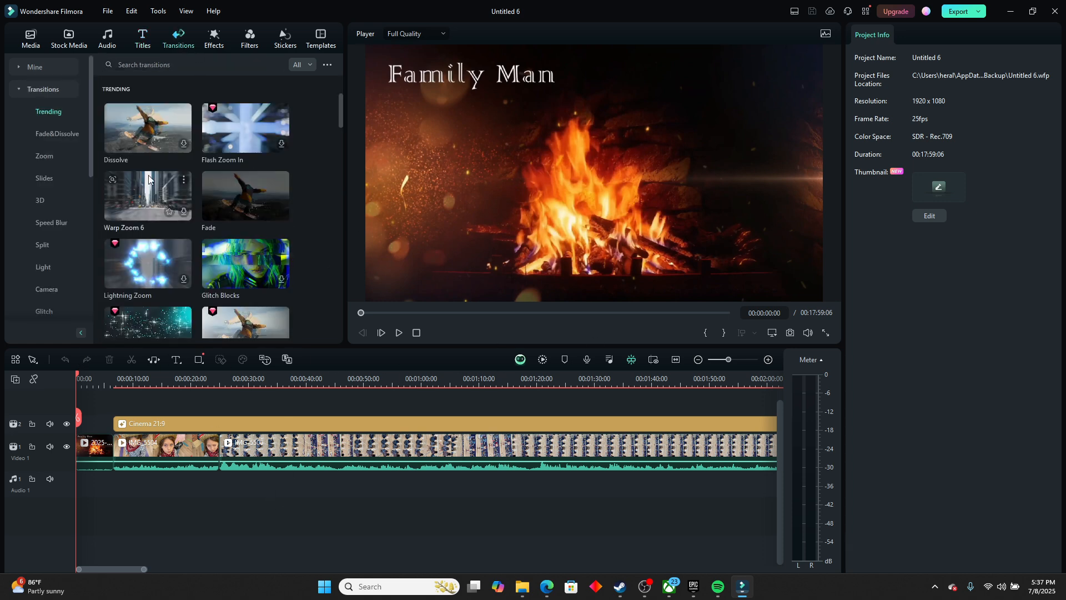
Try a Dissolve transition between the second and third video clips, preview it, and delete it
drag(267, 200, 220, 454)
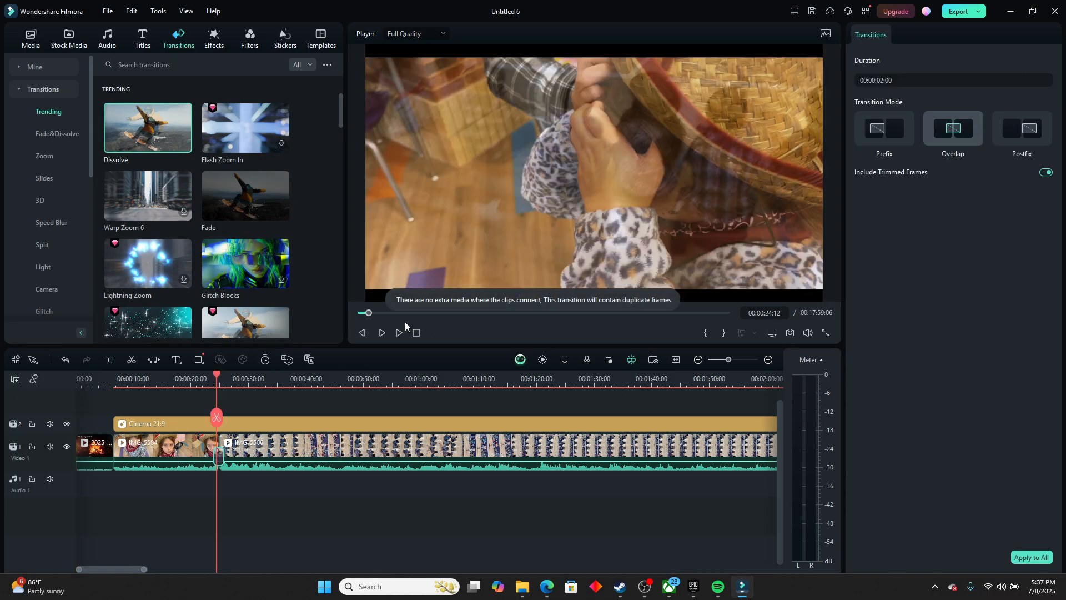
click(398, 332)
click(399, 332)
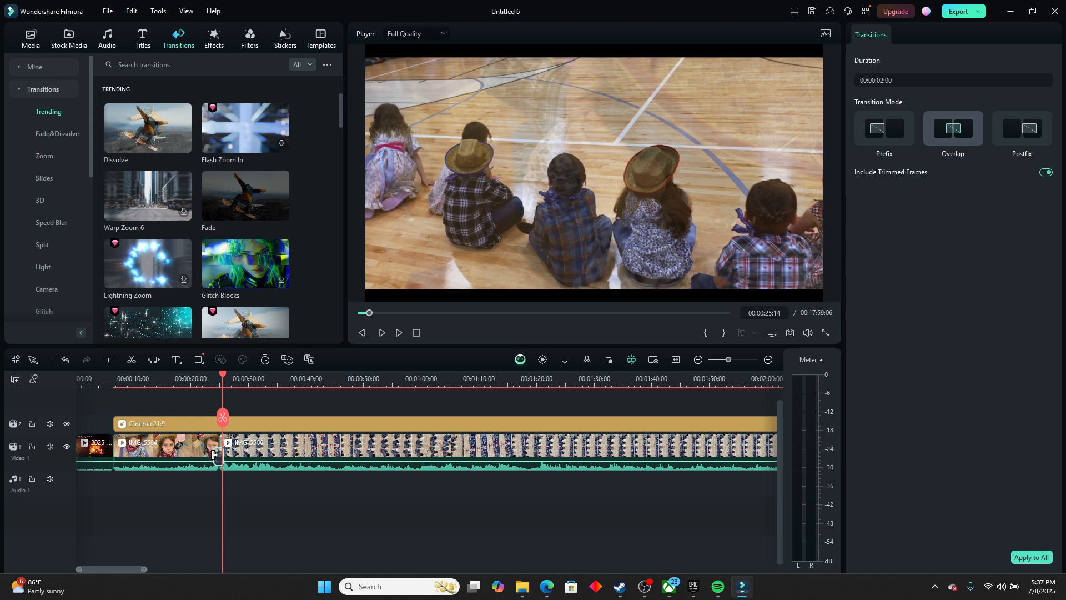
key(Delete)
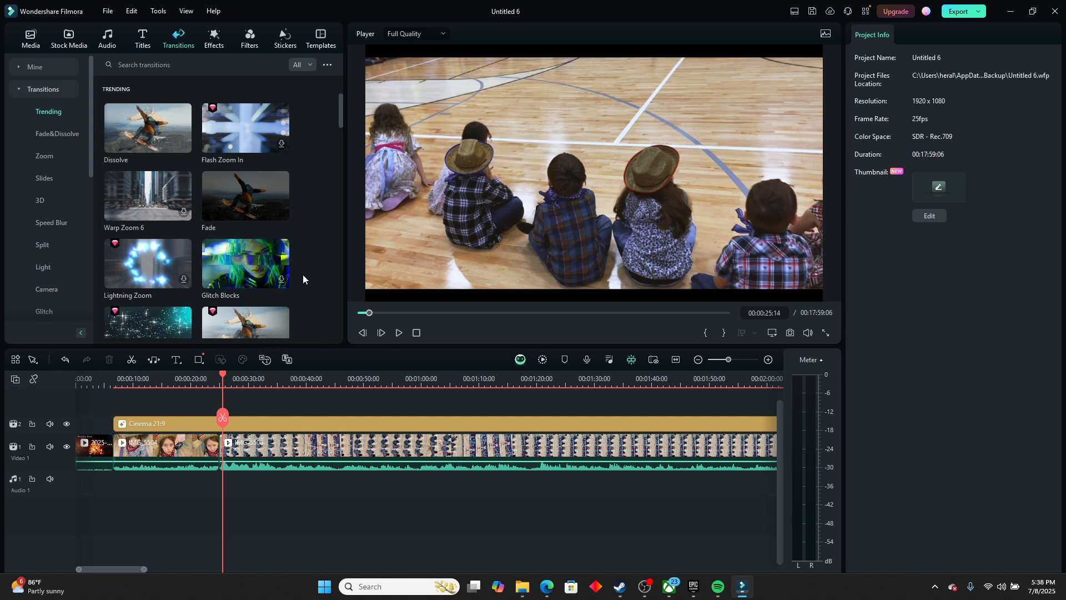
Try deleting the second video clip so that a gap stays in the track, and undo the deletion
click(190, 444)
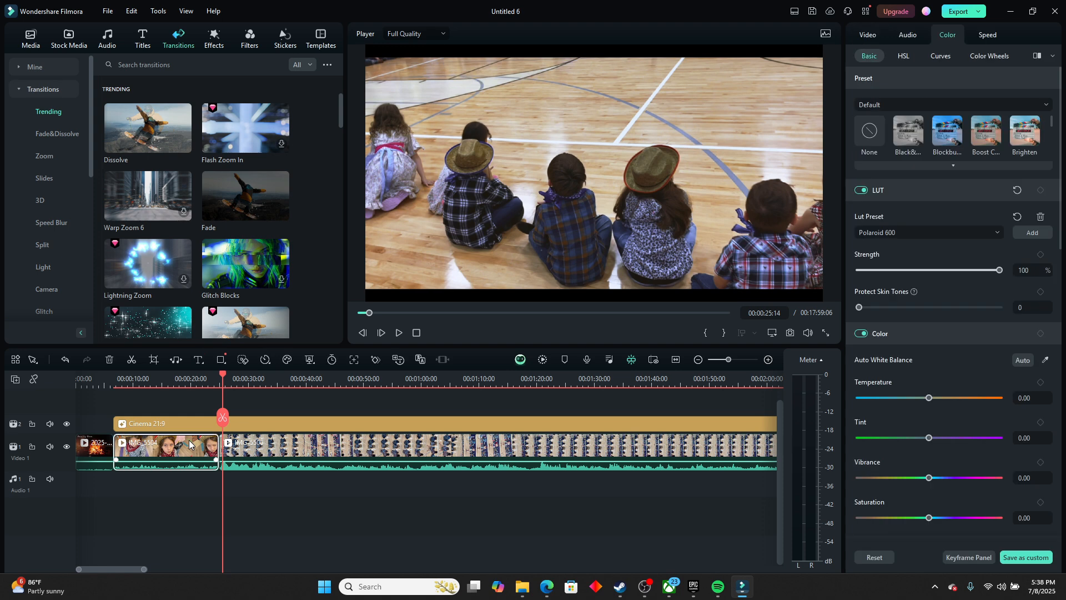
key(Delete)
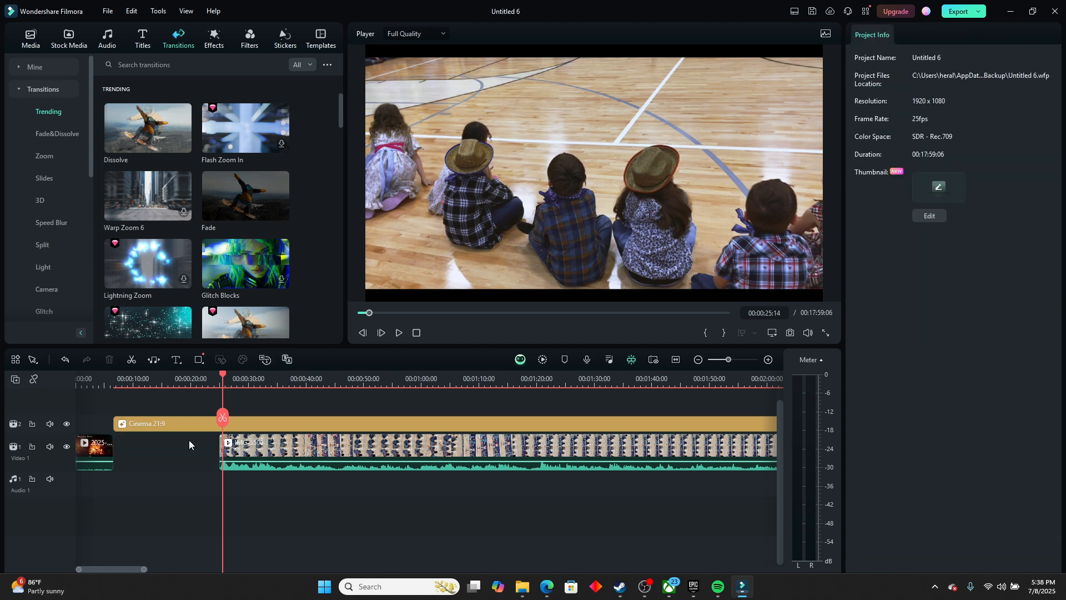
key(ctrl+z)
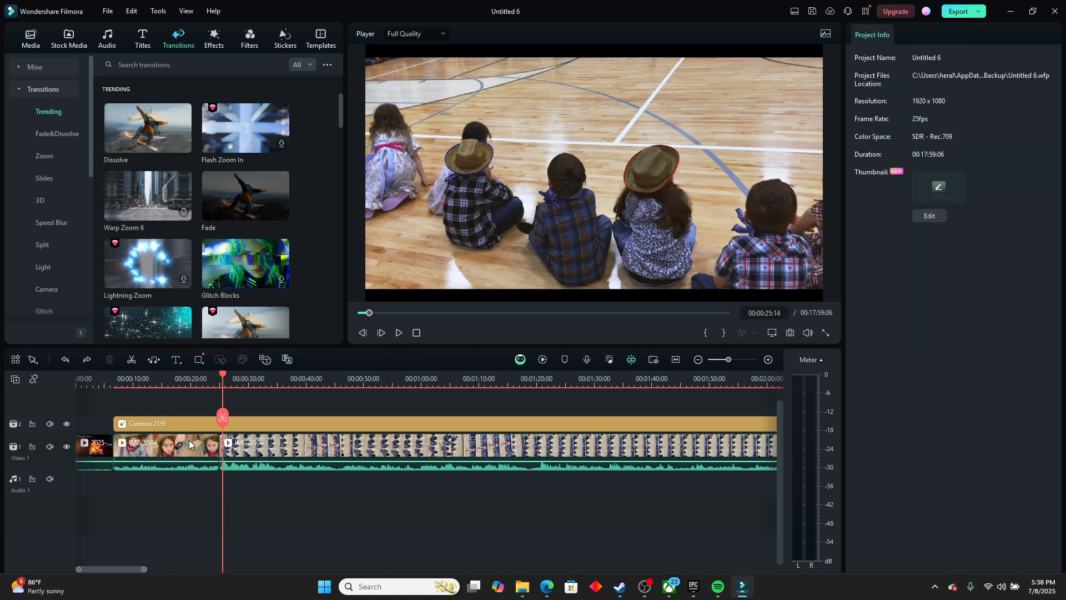
Try ripple-deleting the second video clip to close the gap, and undo the ripple deletion
click(190, 444)
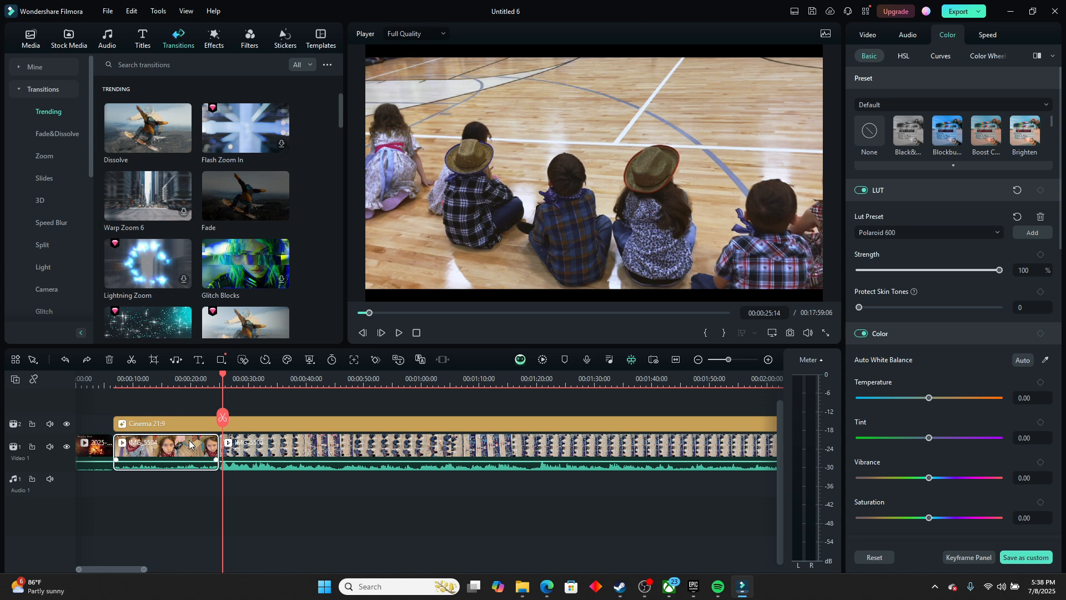
key(shift+Delete)
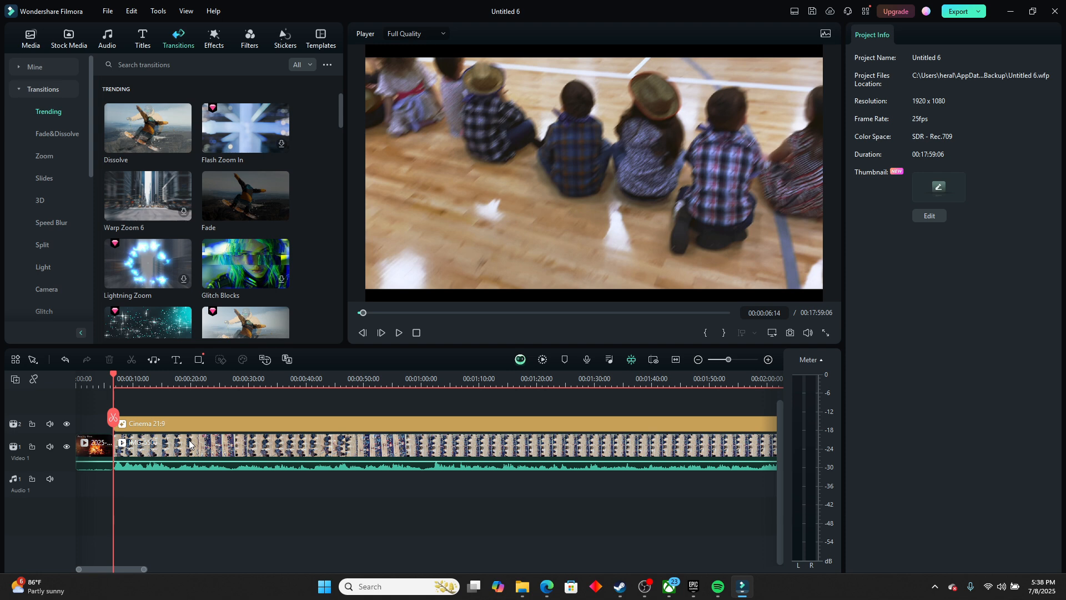
key(ctrl+z)
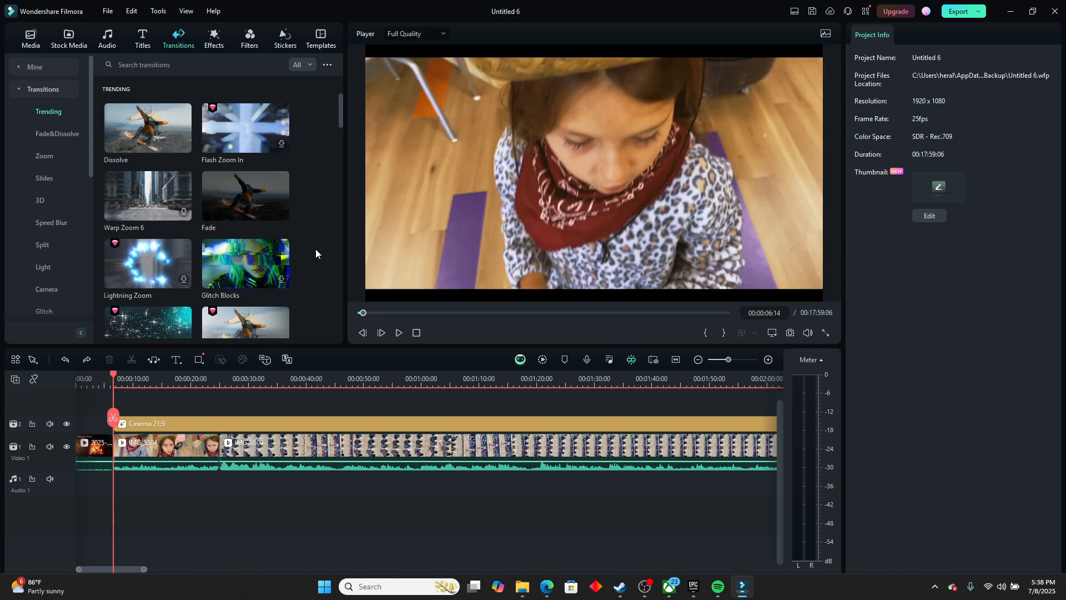
Browse the video effects in the Bokeh, Light and Border categories
click(214, 39)
scroll(43, 168, down, 3)
scroll(43, 168, up, 3)
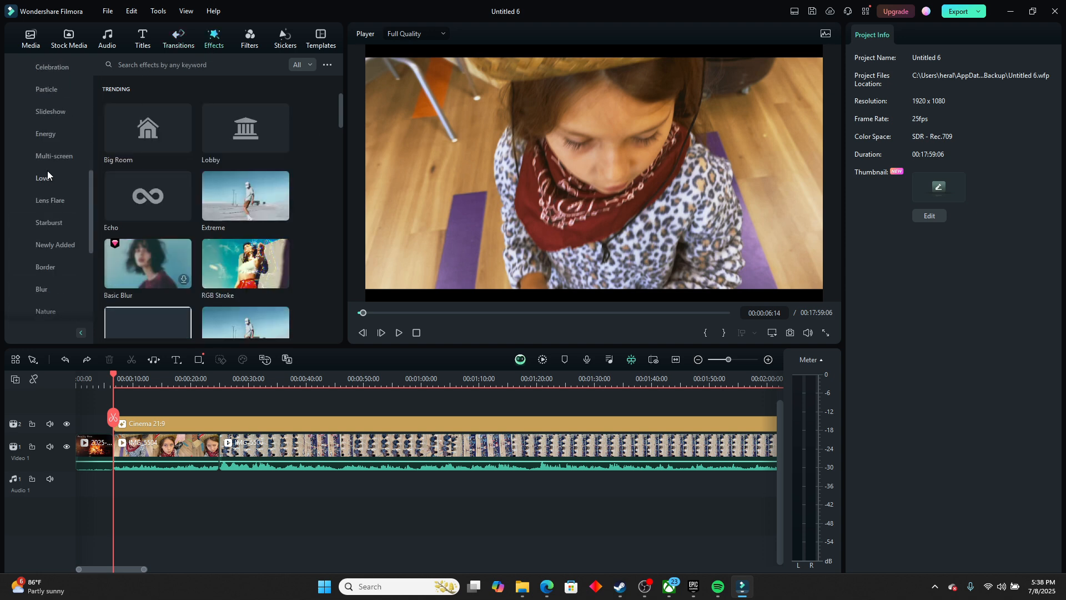
scroll(48, 171, up, 2)
click(48, 155)
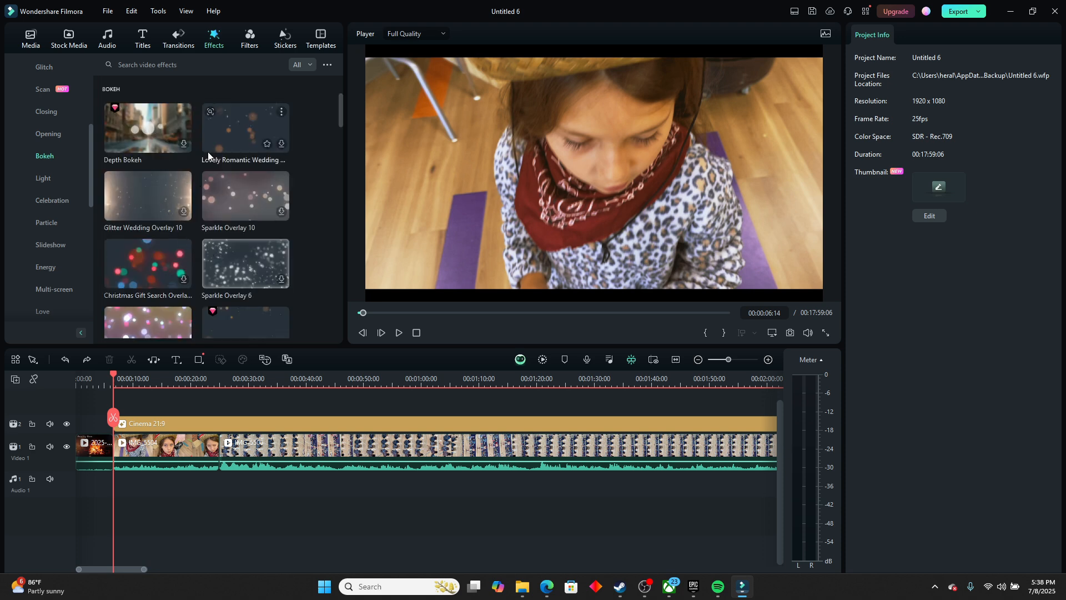
click(32, 180)
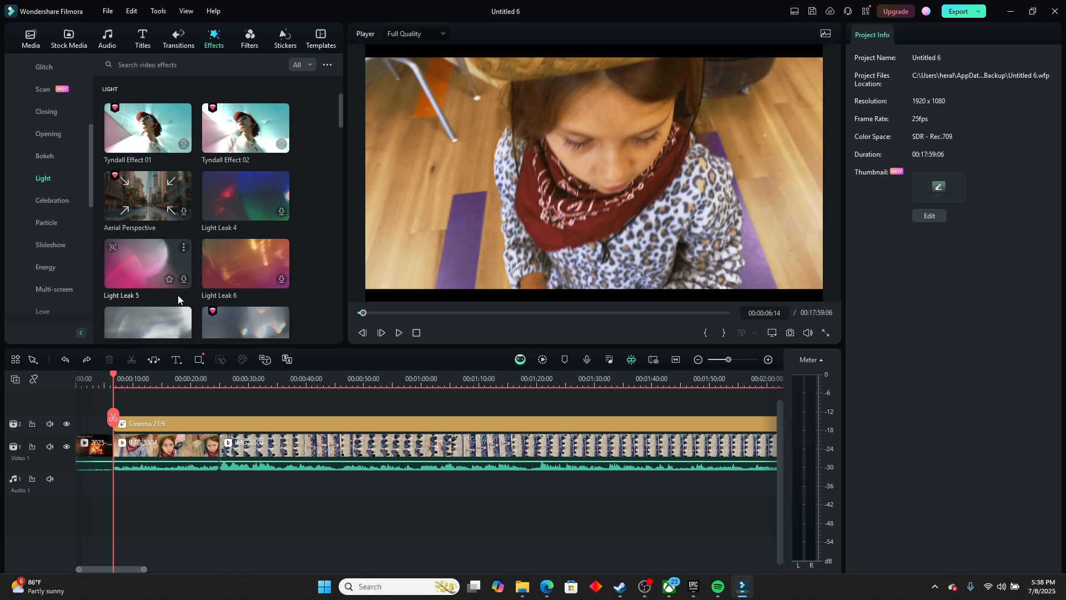
scroll(66, 245, down, 4)
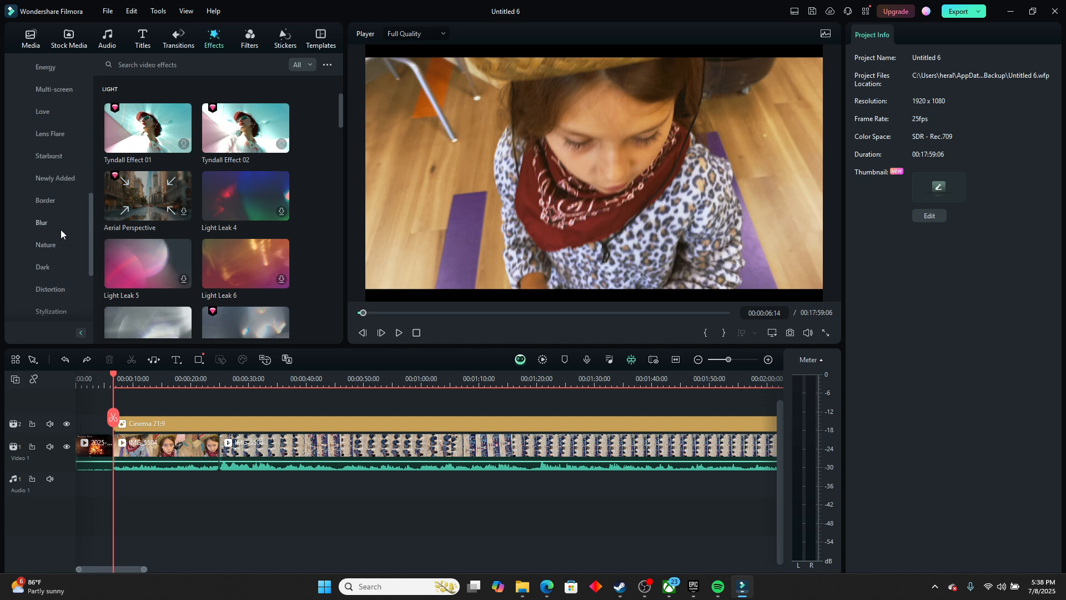
click(45, 201)
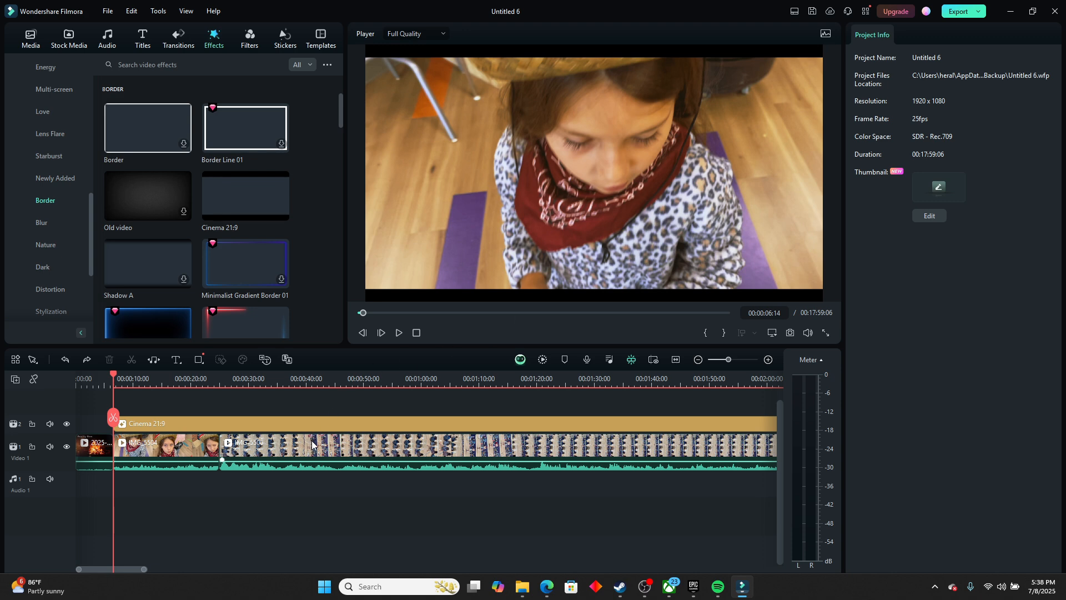
Set the height of the Cinema 21:9 effect on the upper video track to -0.57
click(327, 418)
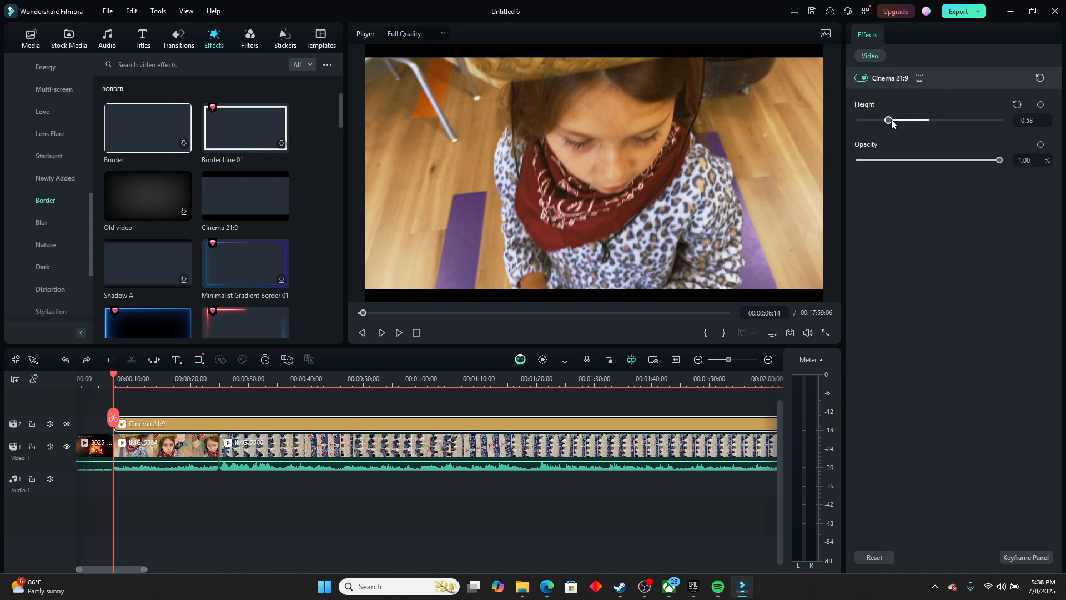
drag(891, 118, 889, 145)
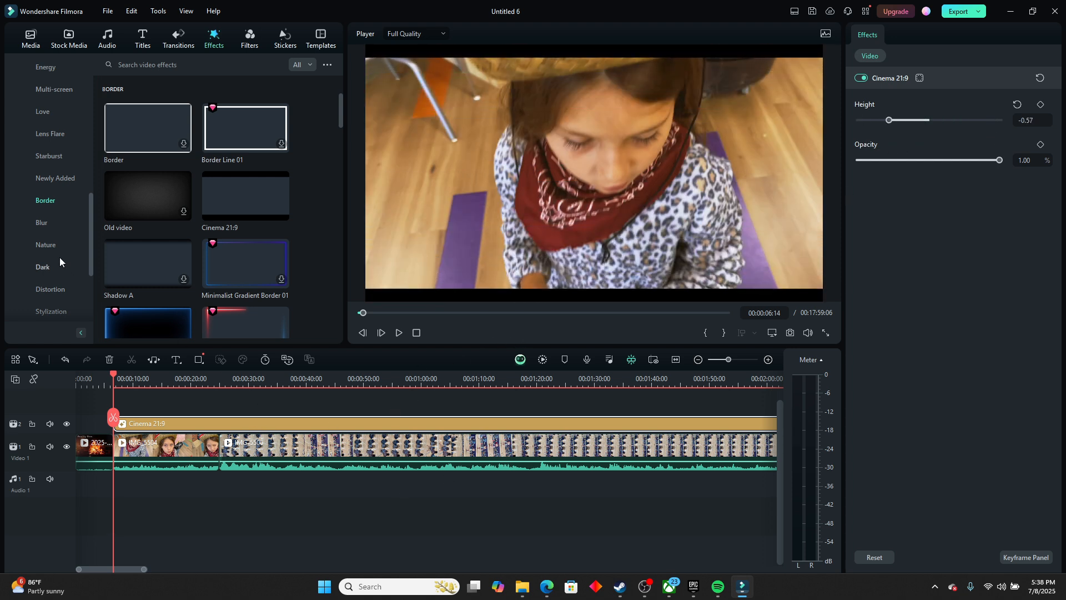
Look through the remaining effect categories and the filters, return to the project media, and clear the timeline selection
scroll(42, 262, down, 3)
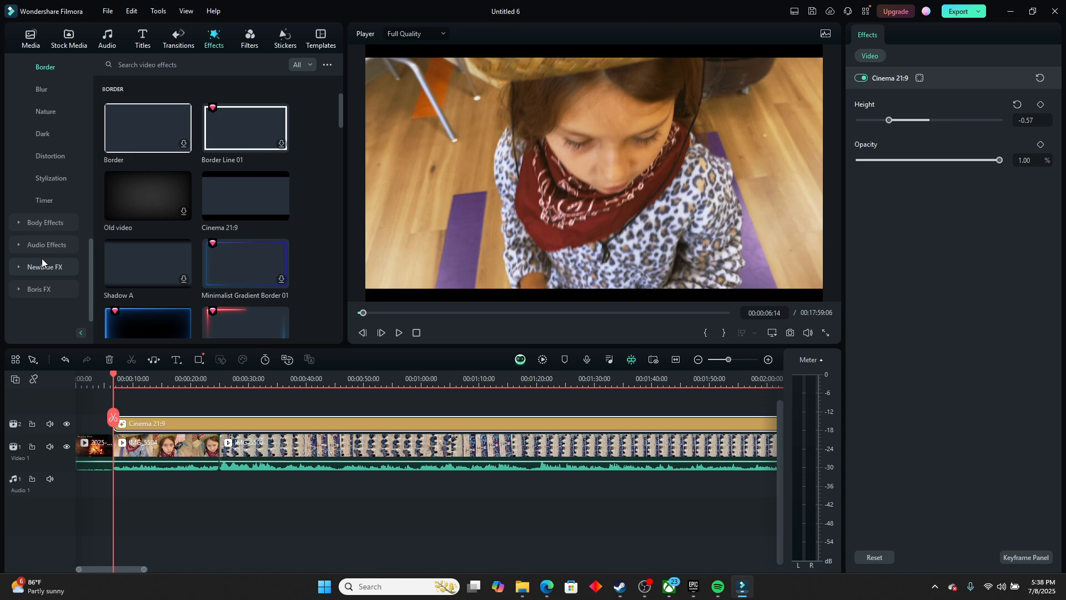
click(249, 38)
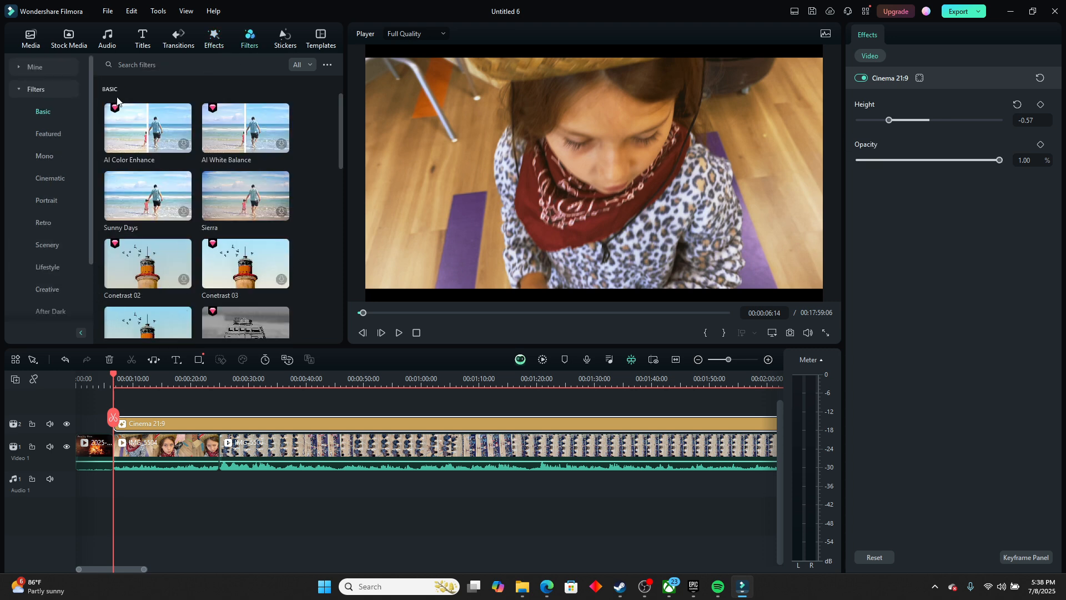
click(31, 38)
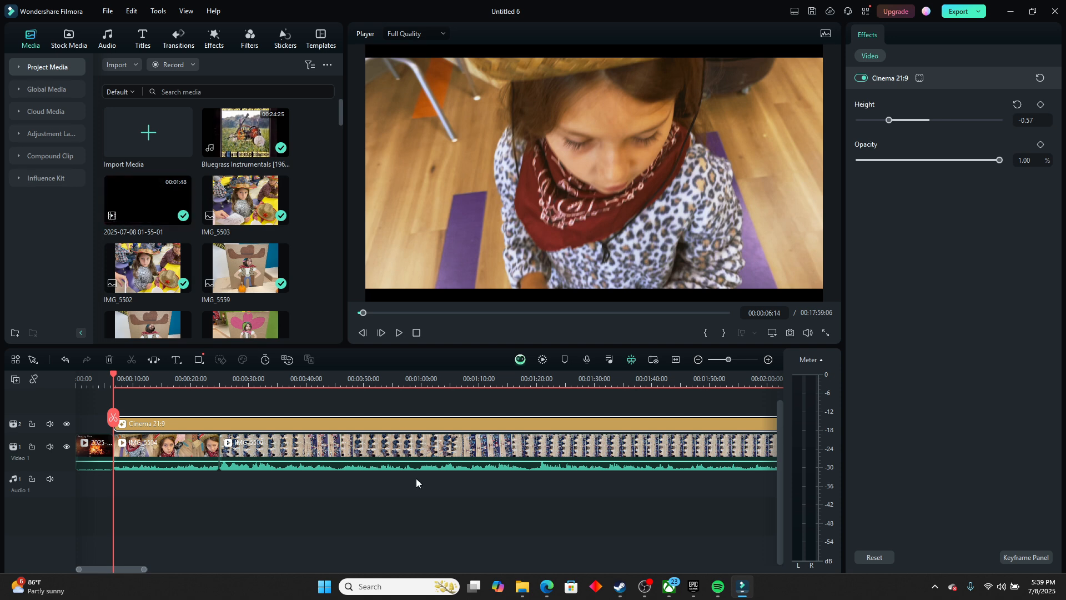
click(229, 504)
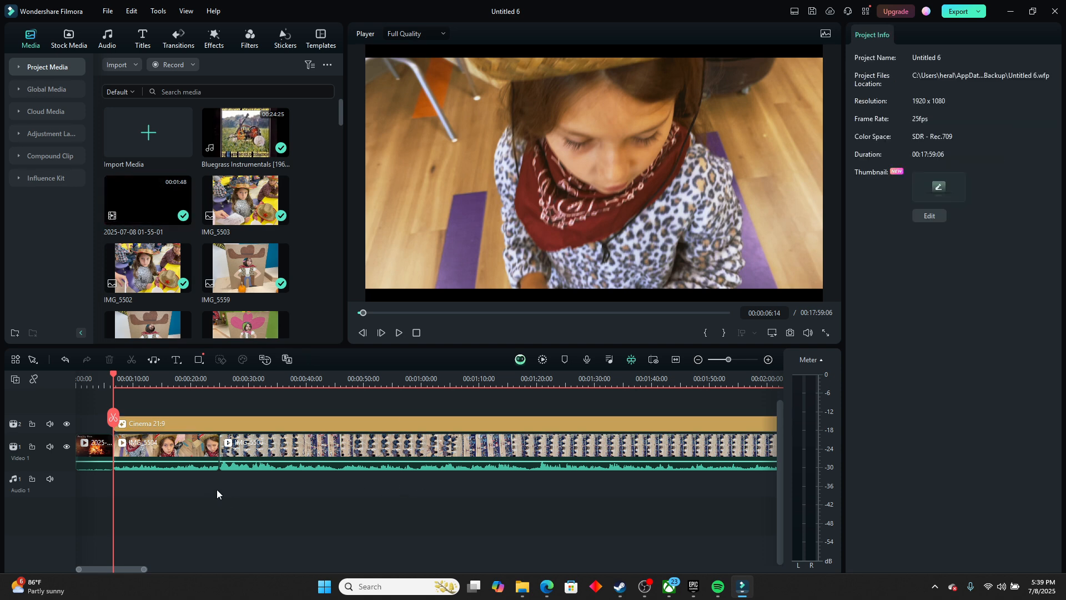
Preview the available LUT presets on the second video clip and leave its preset at Polaroid 600
click(172, 448)
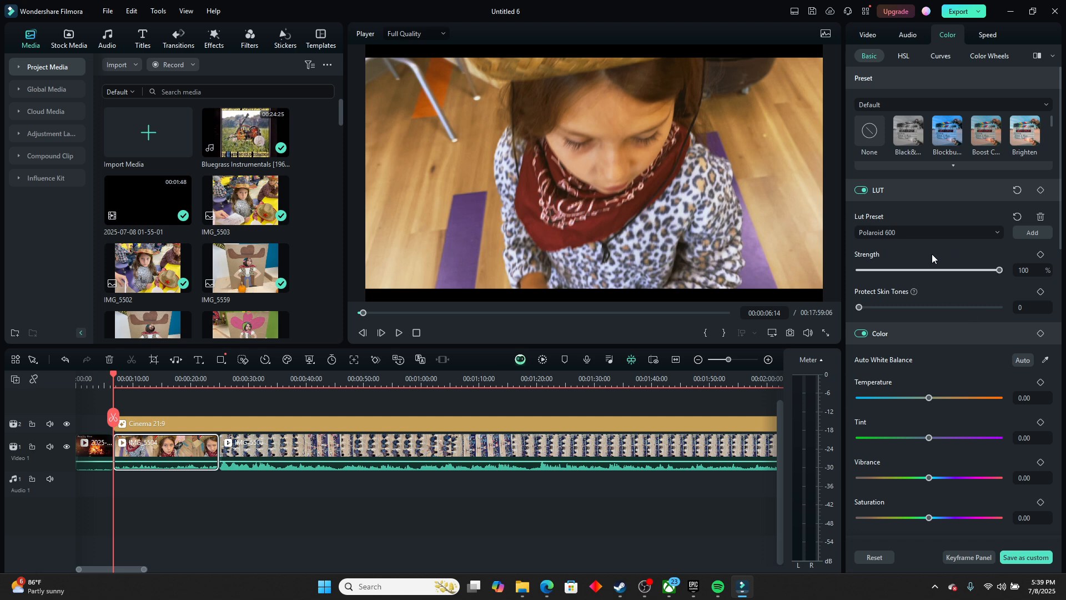
click(927, 231)
click(928, 230)
click(941, 232)
click(933, 294)
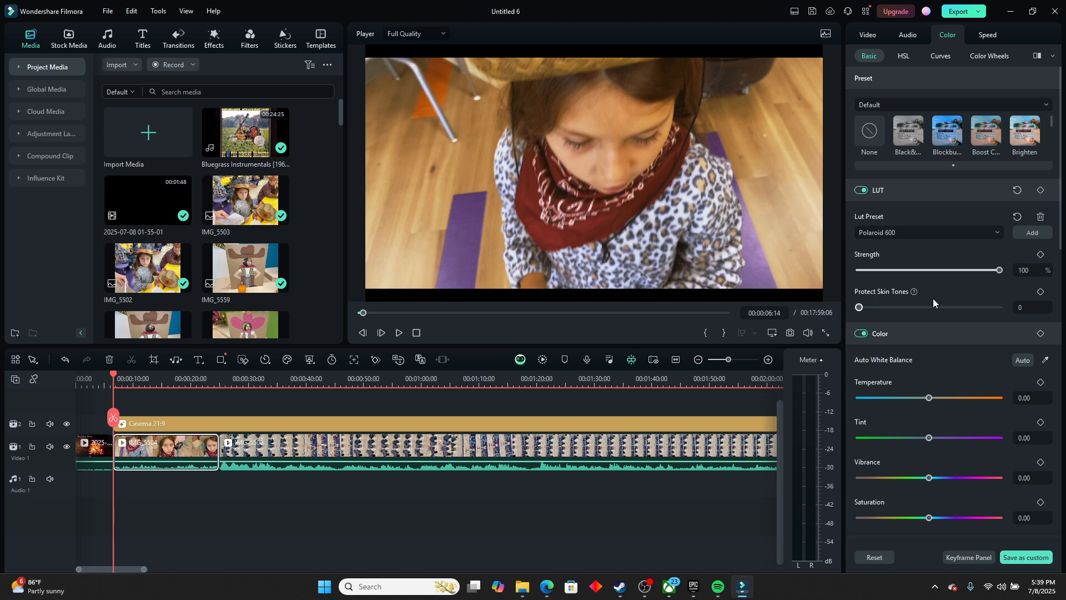
click(1033, 232)
click(897, 233)
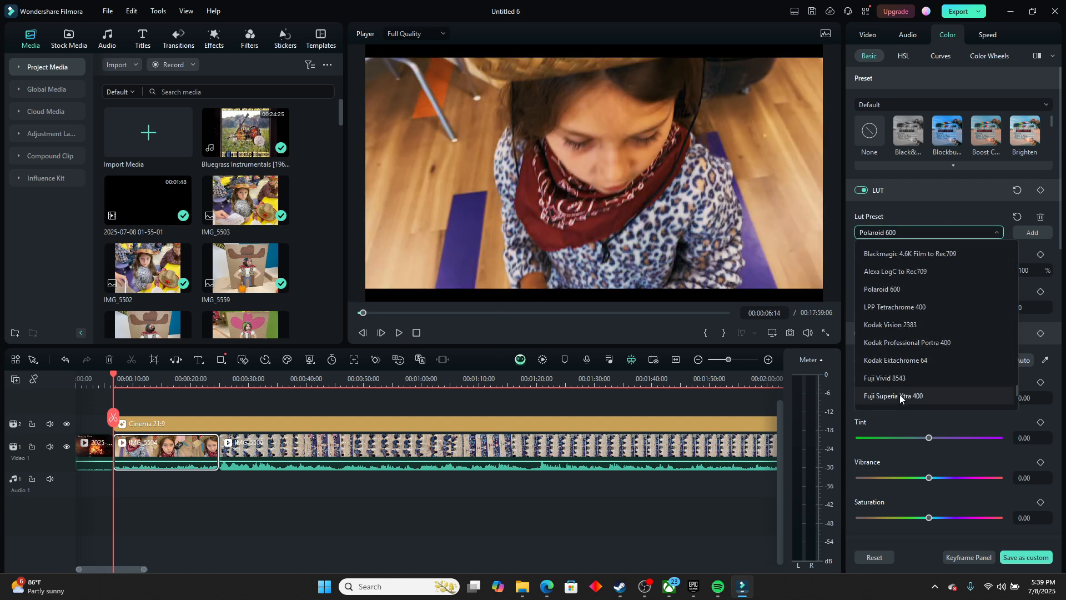
scroll(895, 383, down, 5)
scroll(911, 307, down, 1)
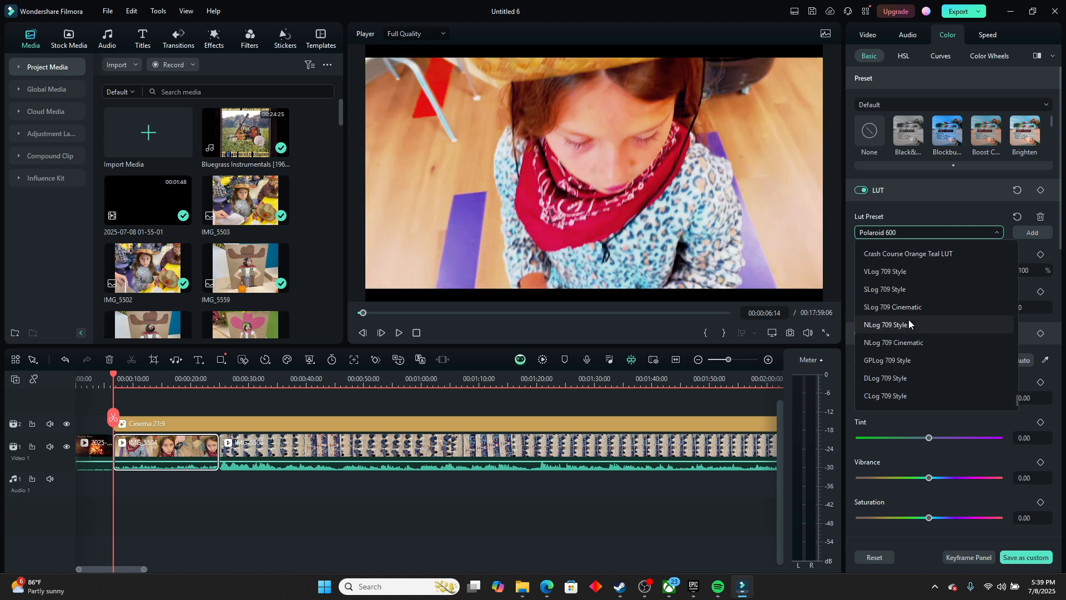
click(976, 231)
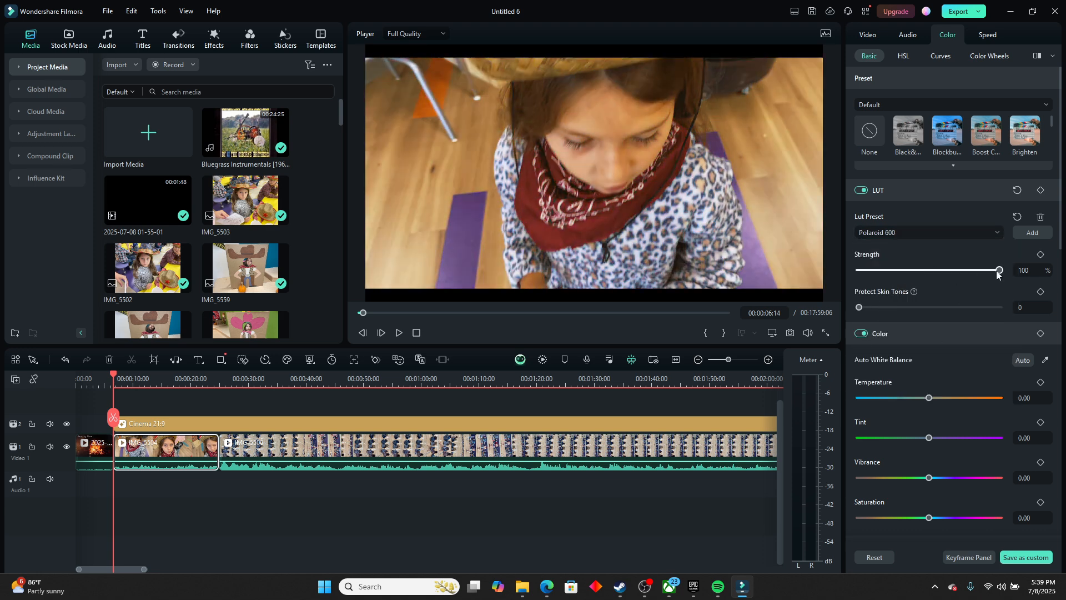
Test the LUT strength slider while leaving it at 100%, and review the second clip's color and light adjustments
drag(998, 271, 1021, 288)
scroll(927, 362, down, 3)
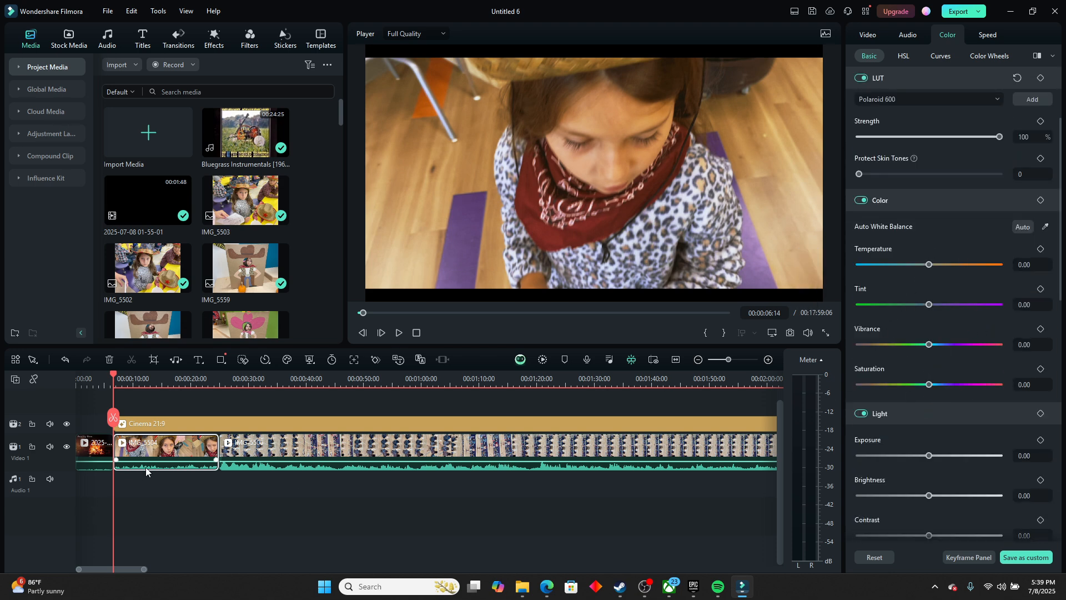
click(160, 470)
click(160, 469)
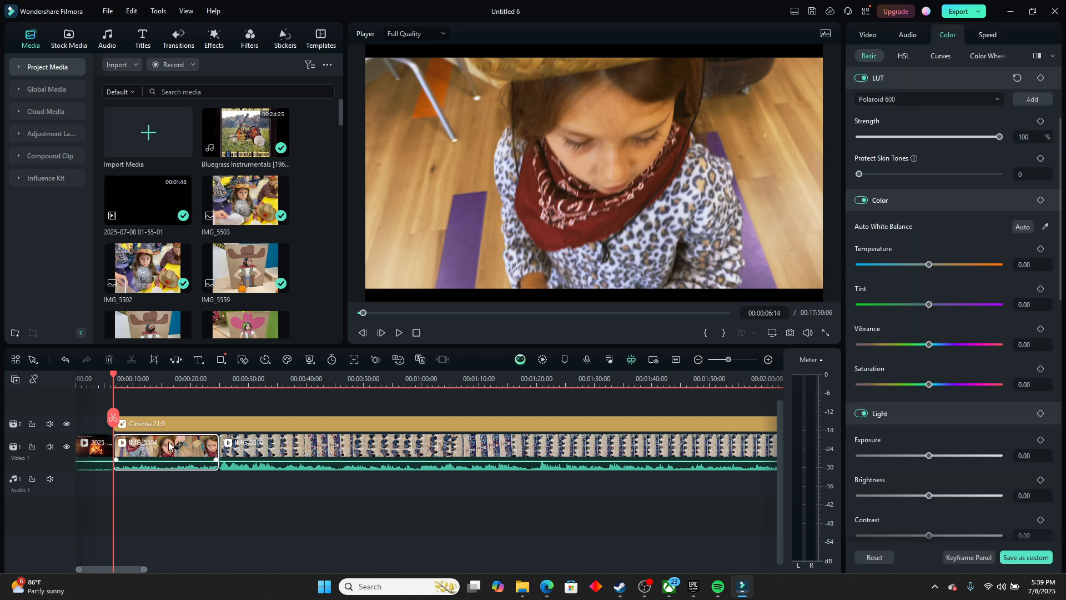
Review the second video clip's transform, background and drop shadow settings, and choose the Draw Mask option among its masks
click(867, 35)
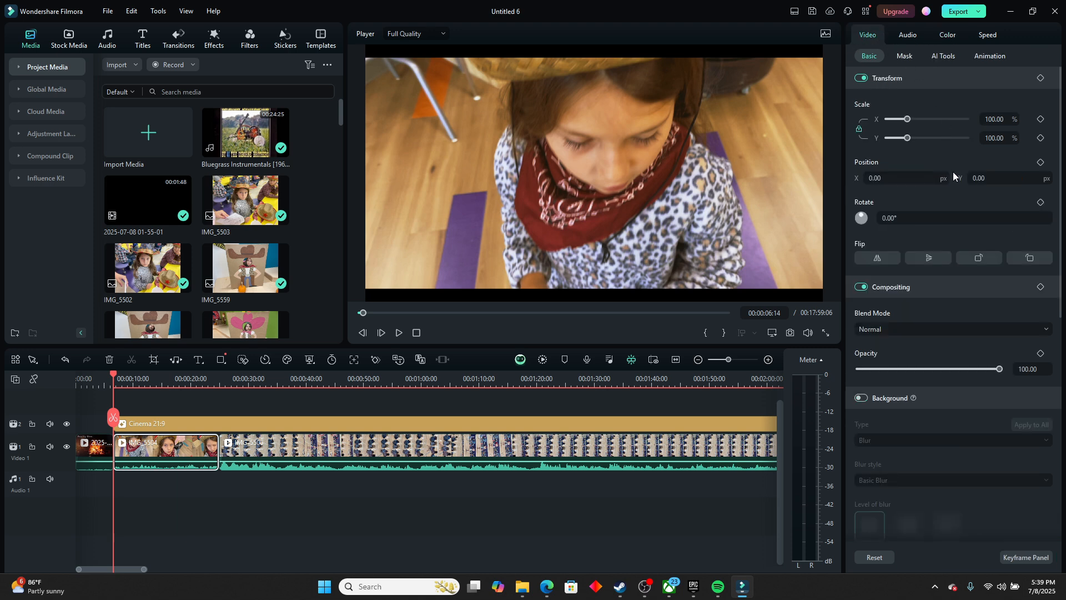
scroll(949, 332, down, 6)
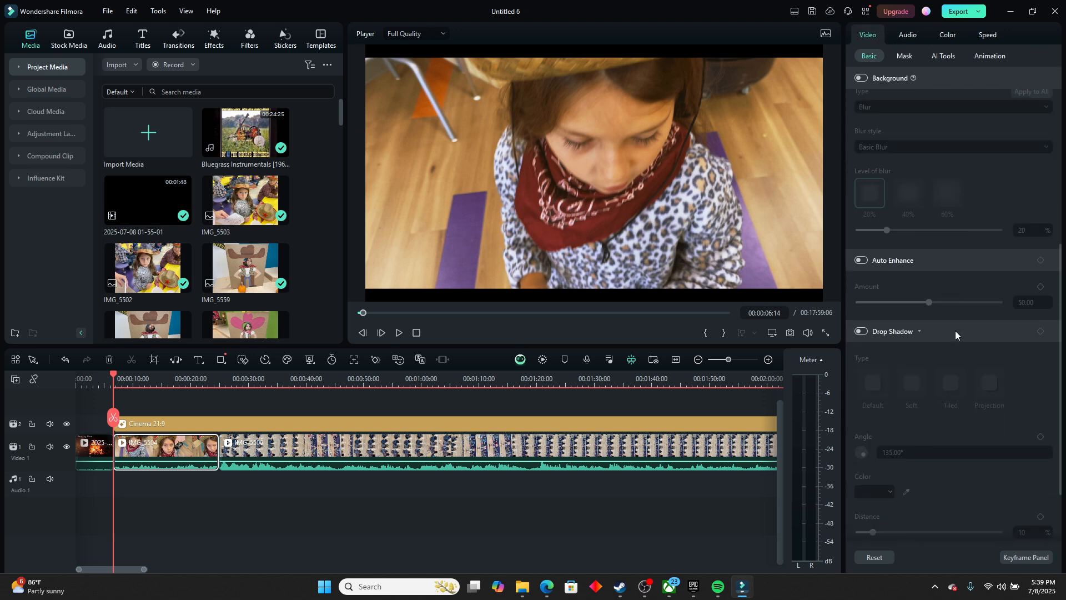
scroll(955, 331, down, 2)
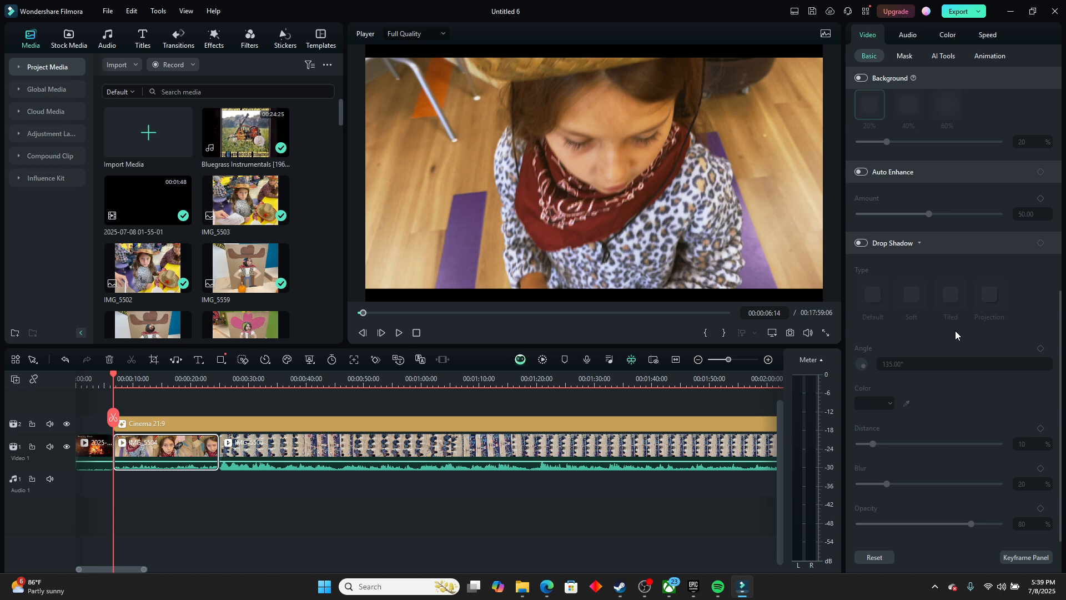
click(904, 58)
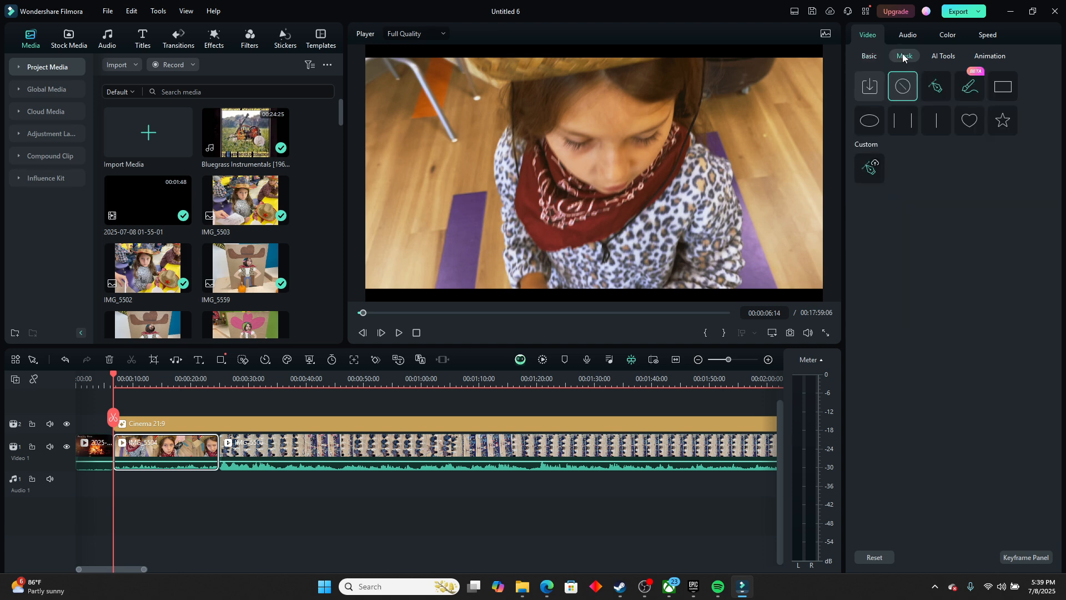
click(936, 93)
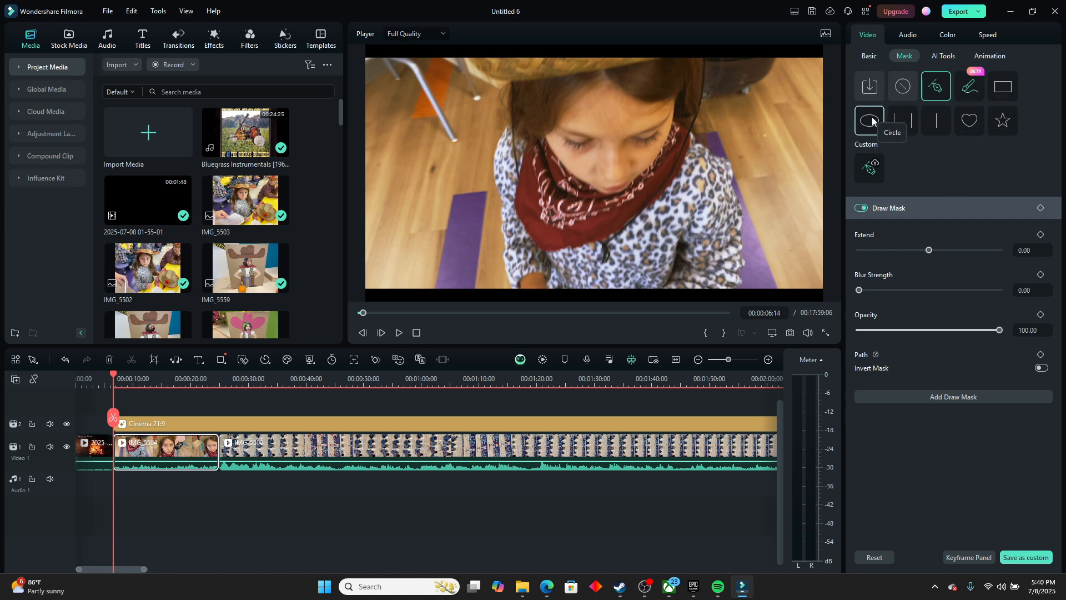
Look through the second clip's AI tools, such as Chroma Key and AI Portrait, and its preset animations
click(946, 57)
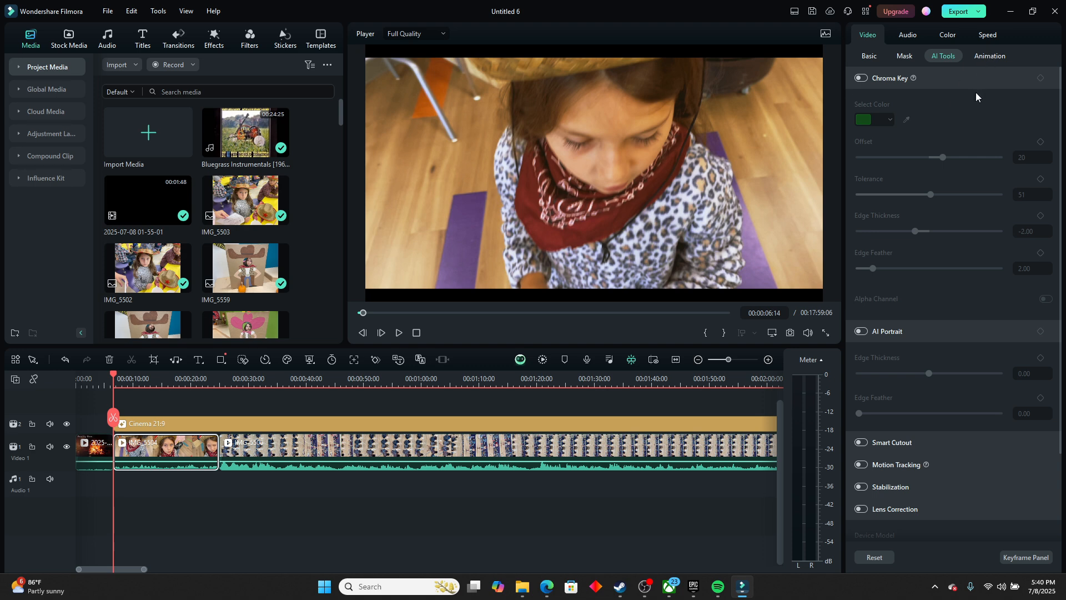
click(982, 56)
click(938, 56)
click(987, 57)
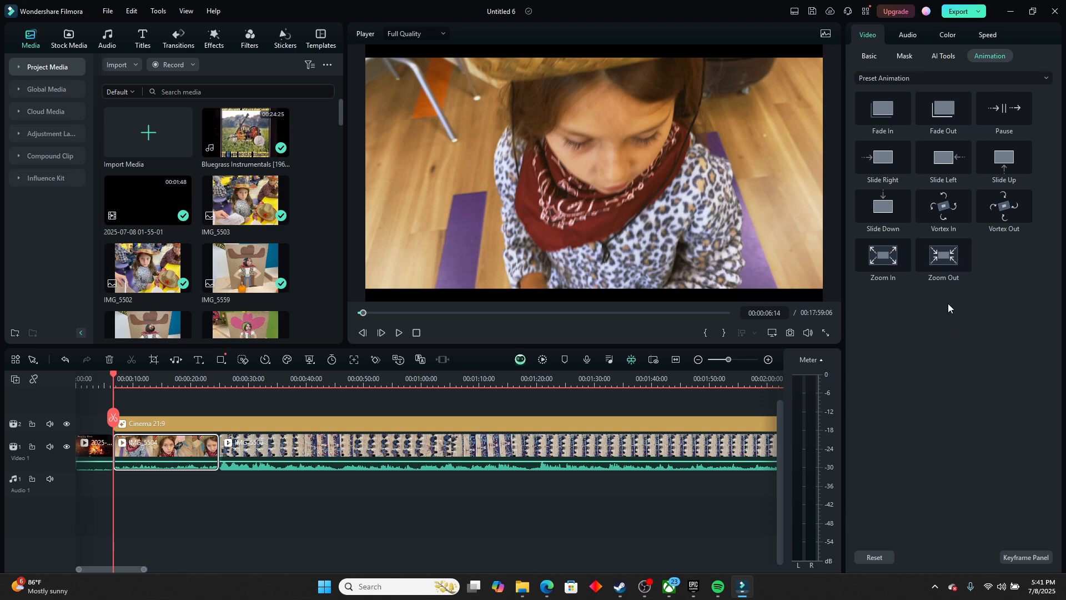
Review the second clip's audio adjustments, denoise options and voice changer filters
click(908, 35)
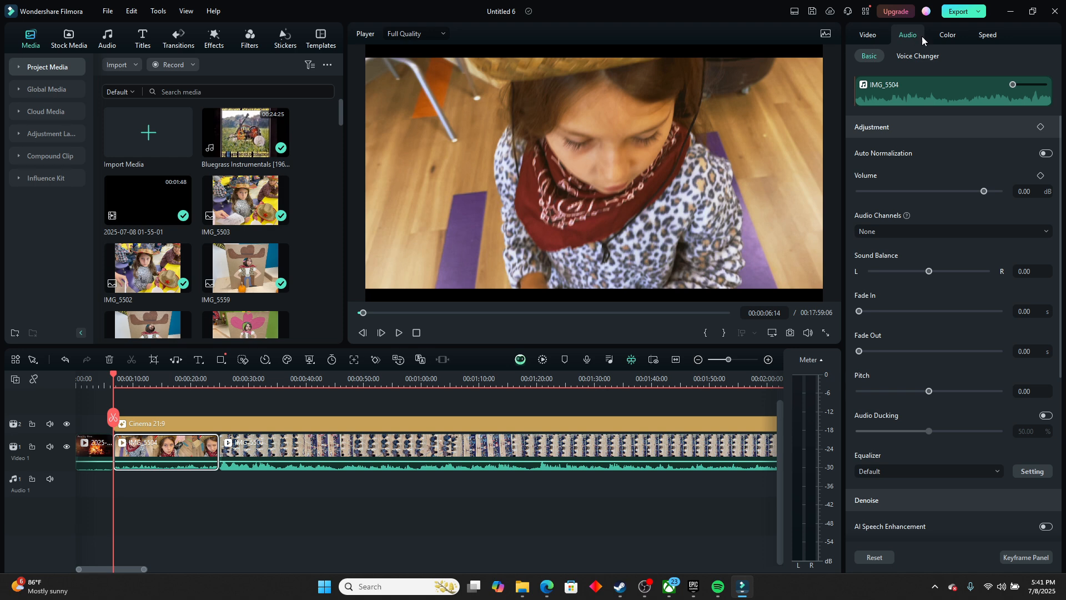
scroll(917, 261, down, 2)
scroll(917, 261, down, 2)
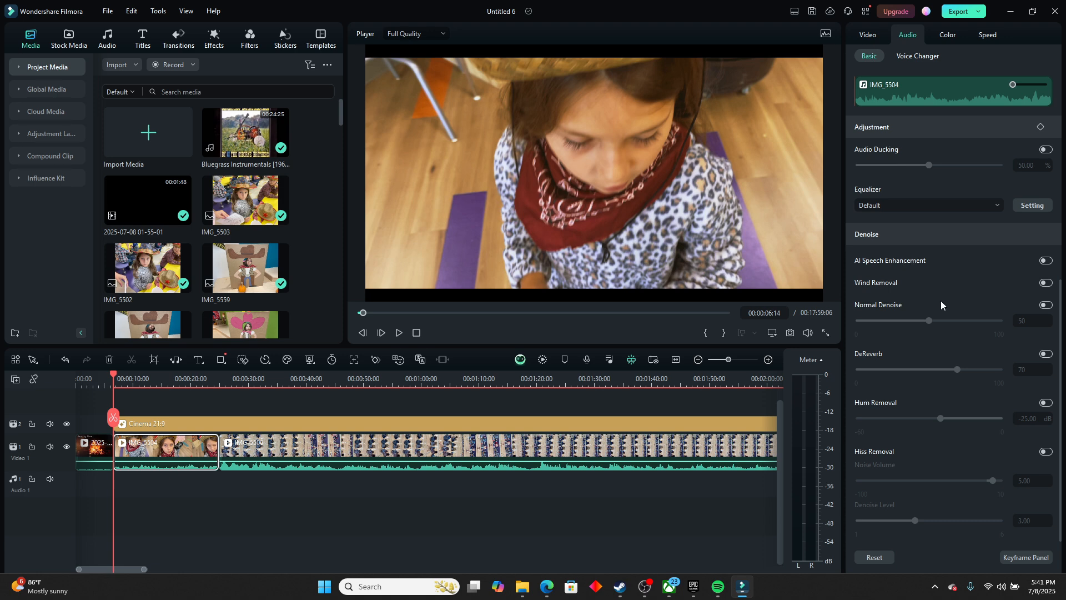
click(918, 56)
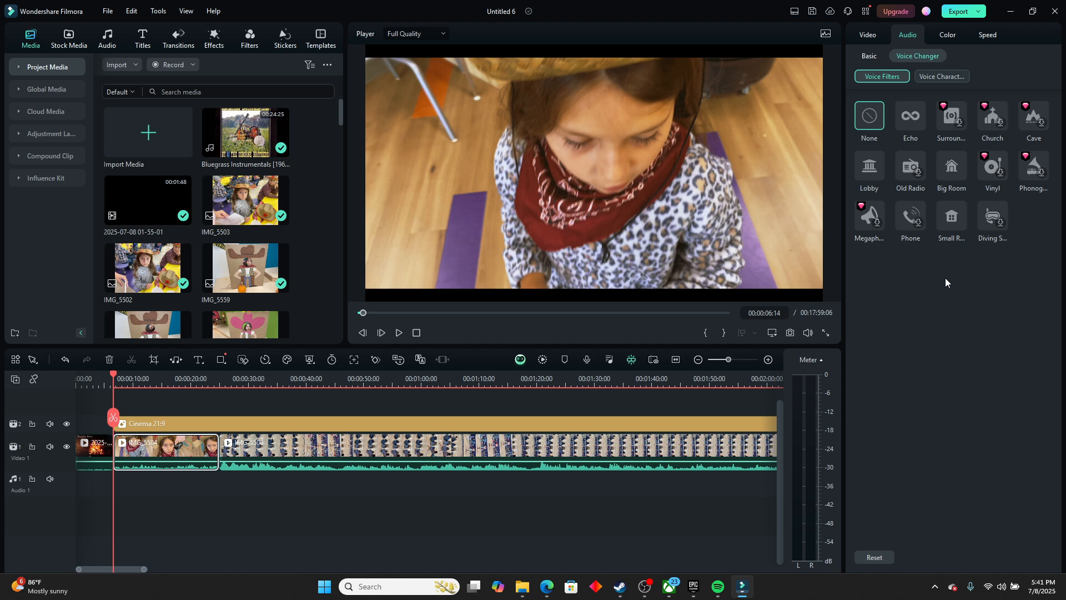
click(869, 56)
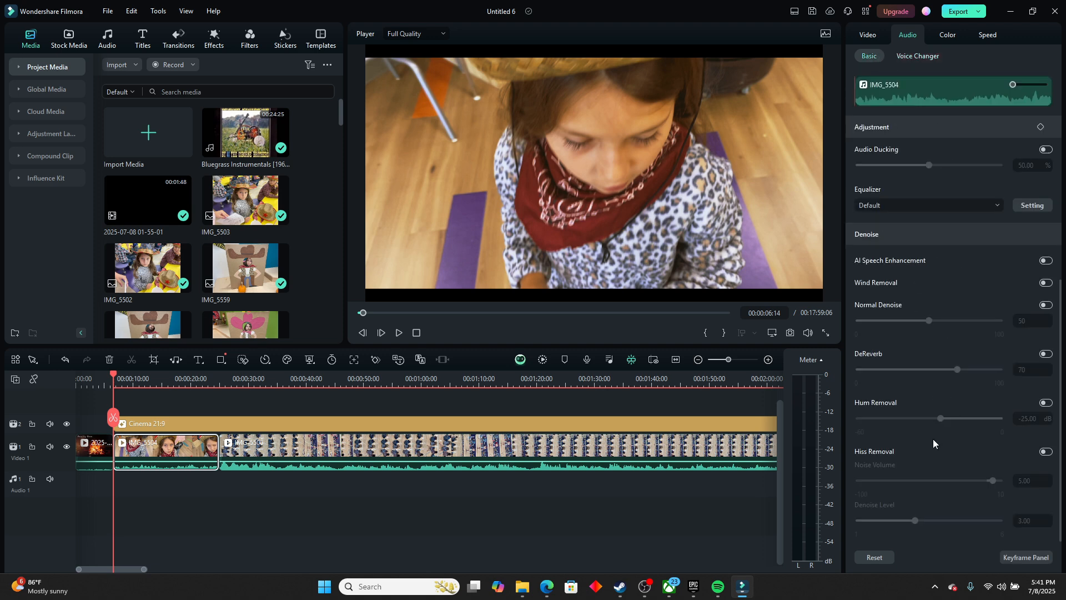
scroll(936, 389, up, 5)
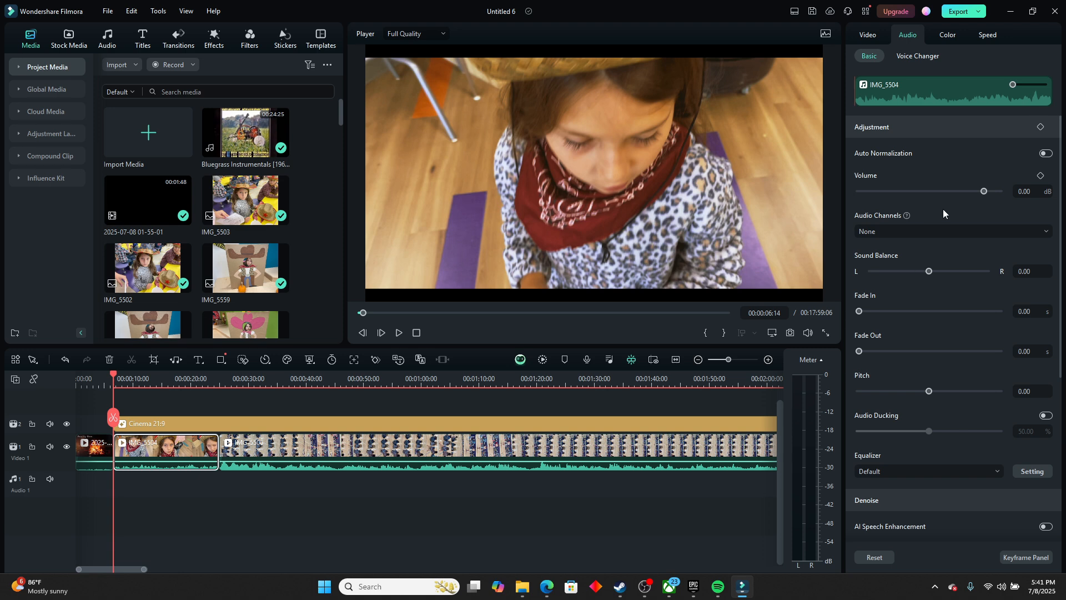
Review the second clip's uniform speed settings, show the speed control on the clip, and browse its fast speed presets
click(953, 33)
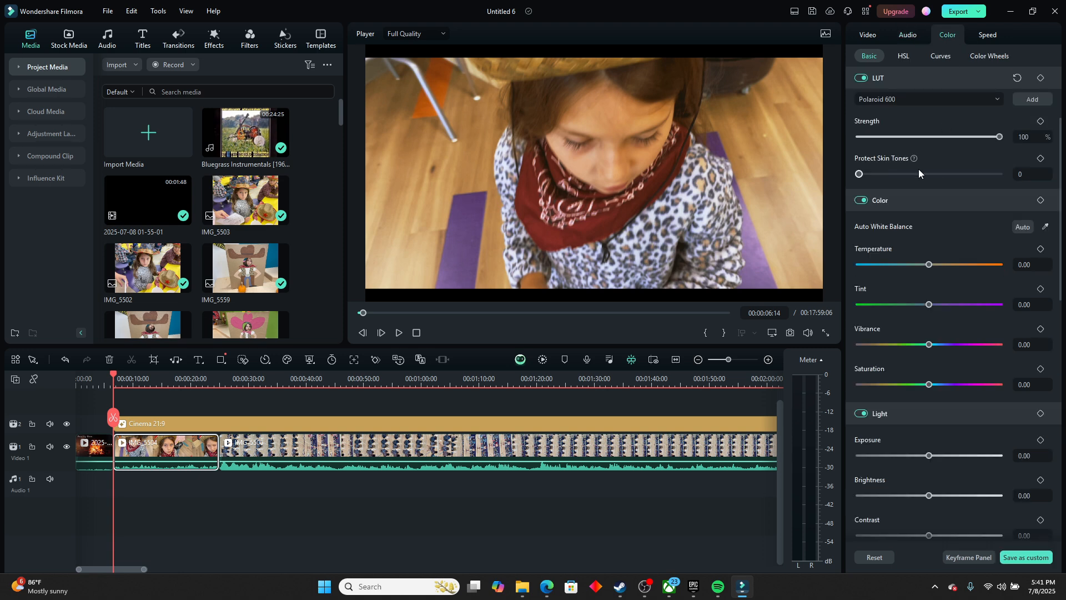
click(993, 34)
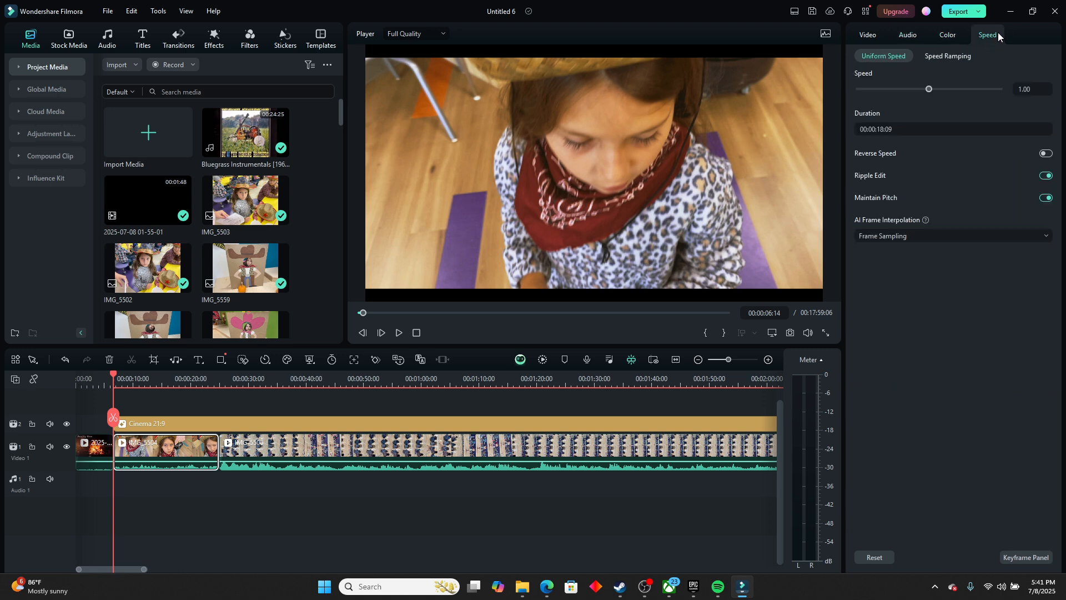
right_click(179, 444)
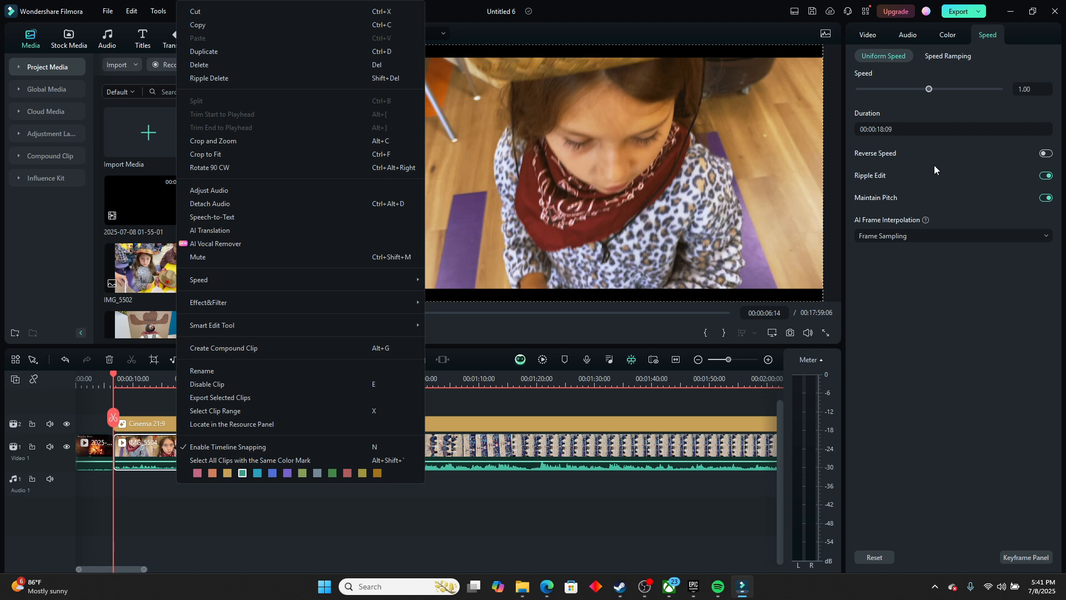
mouse_move(237, 276)
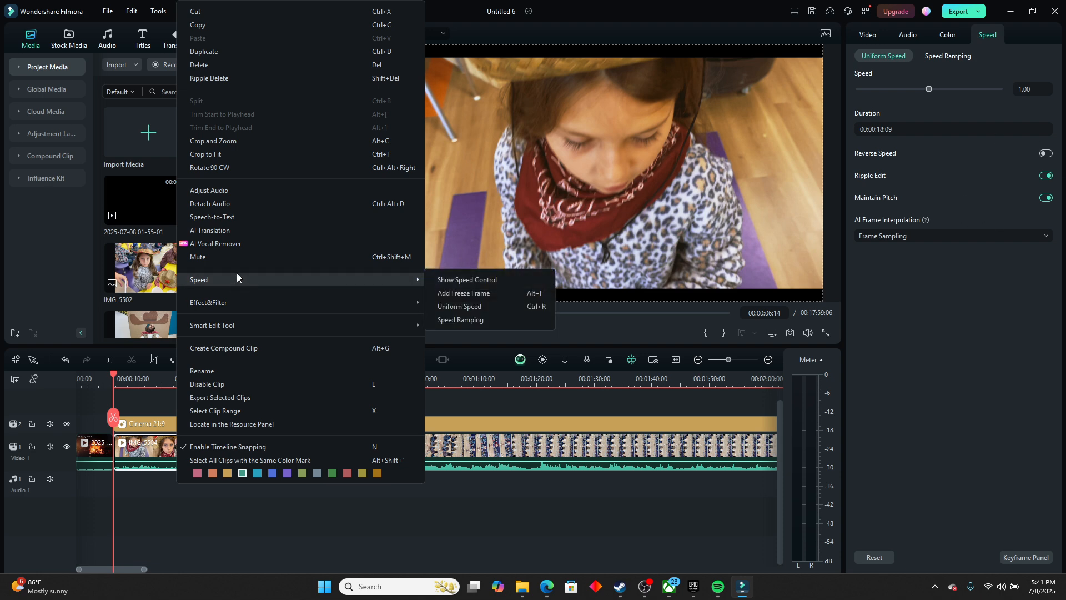
click(492, 279)
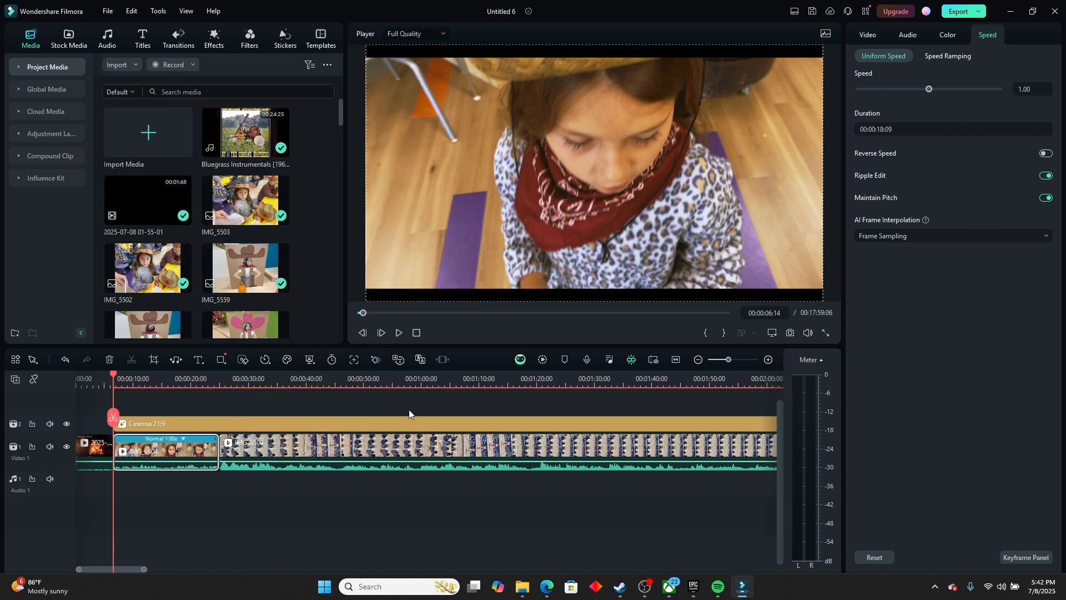
click(176, 439)
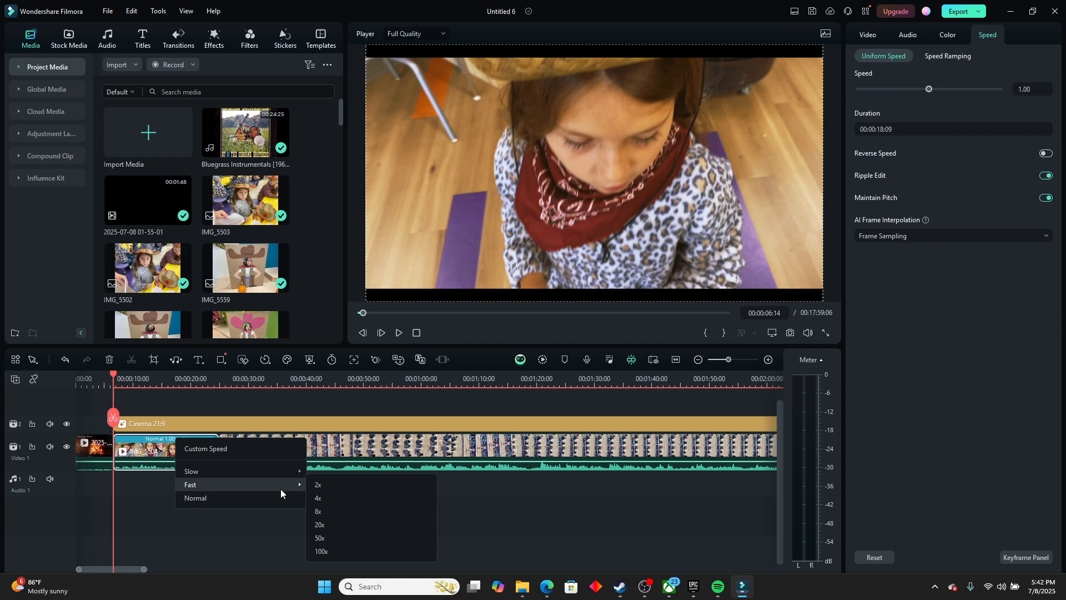
click(348, 502)
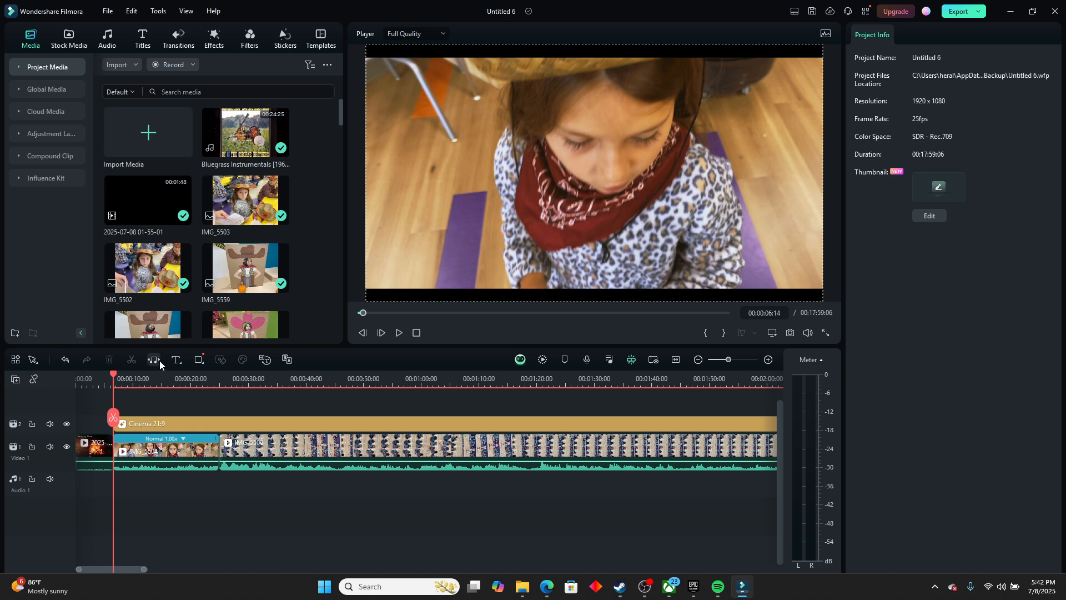
Add a keyframe at 00:16:41:19, near the start of the photo clip that follows IMG_5519
click(203, 461)
drag(117, 565, 667, 556)
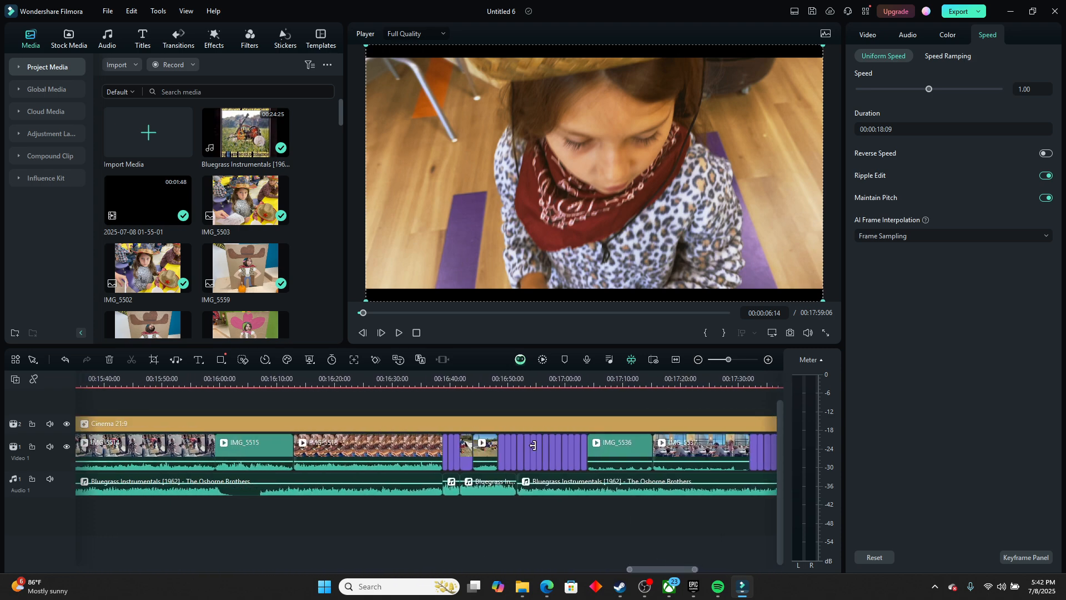
click(461, 385)
click(768, 359)
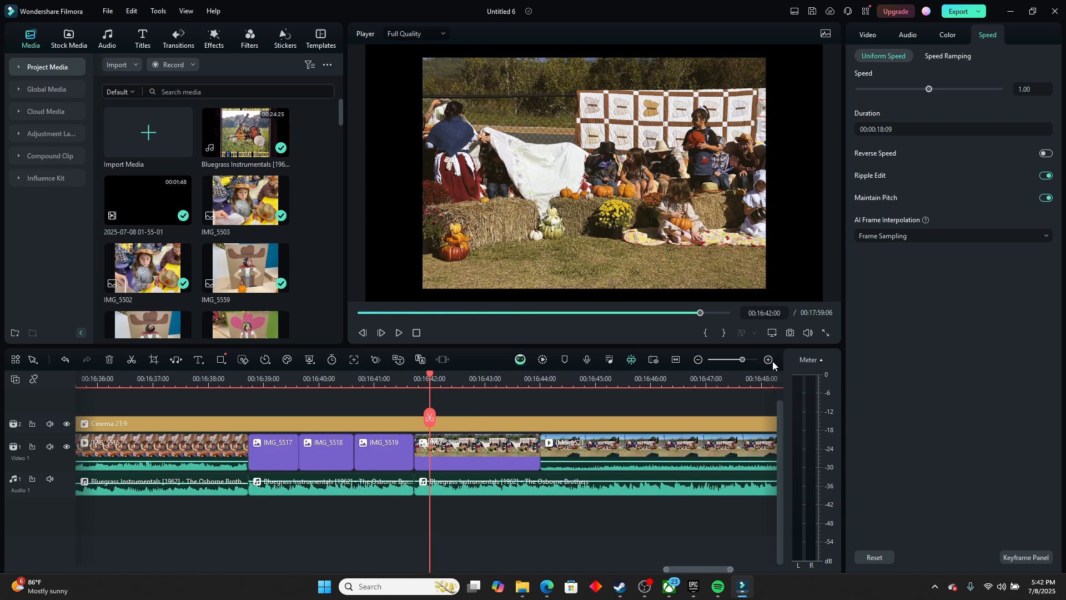
click(768, 359)
click(769, 359)
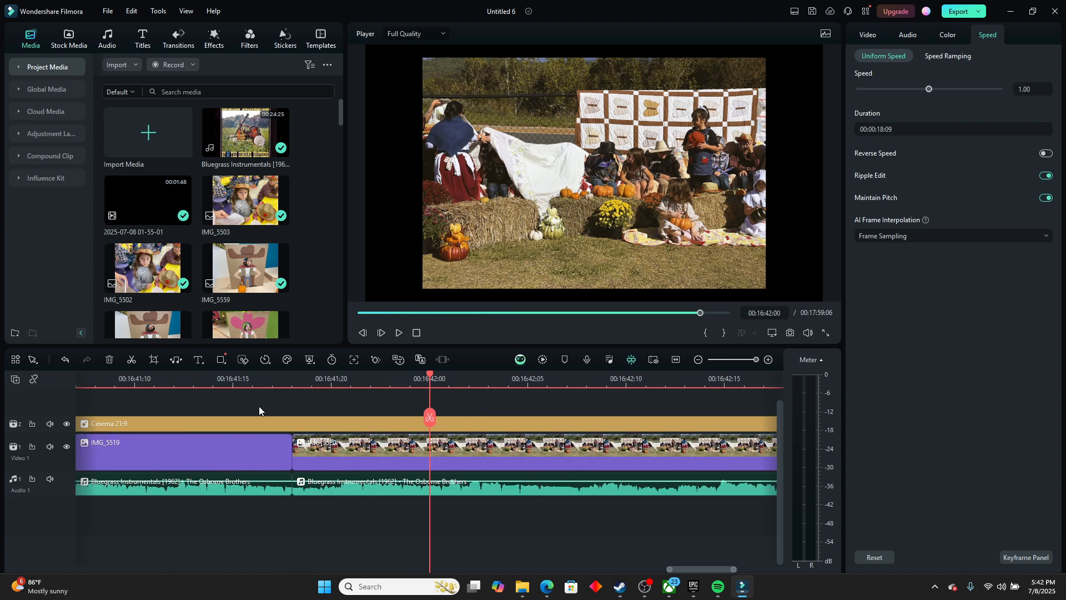
click(305, 378)
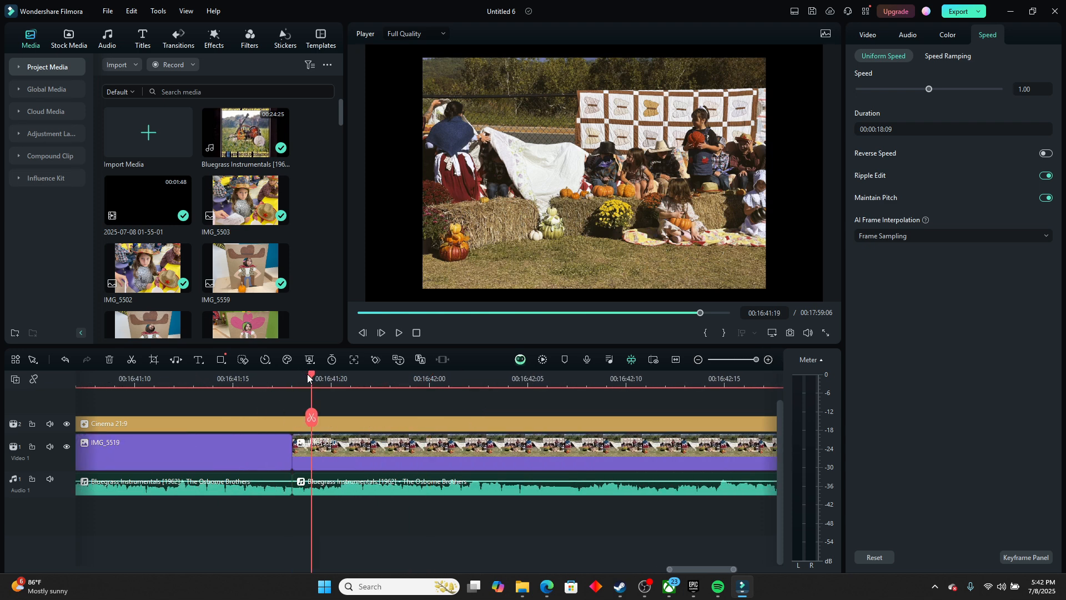
click(314, 457)
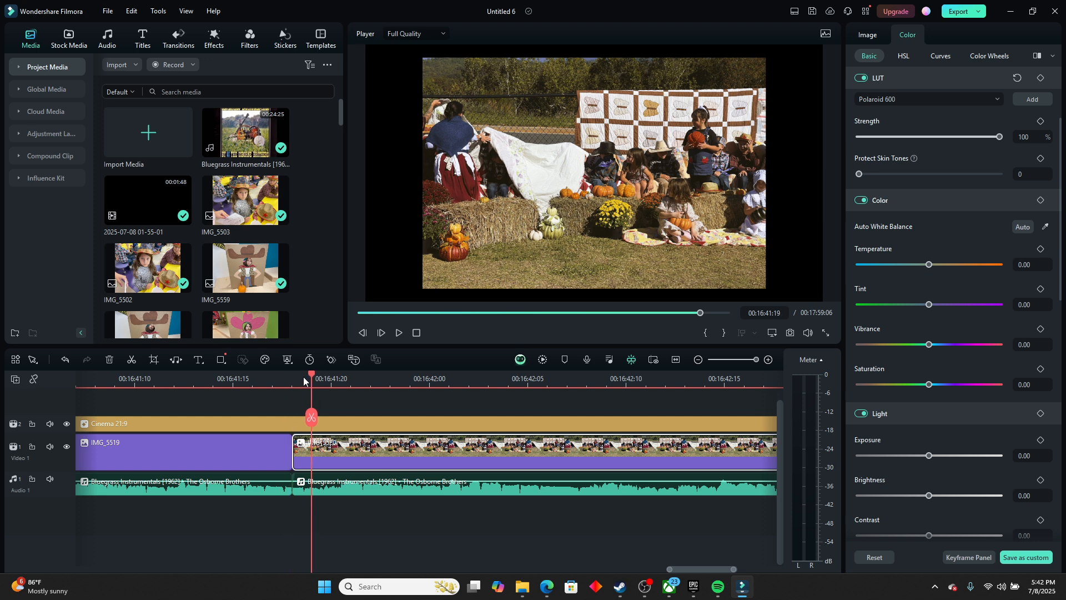
click(332, 359)
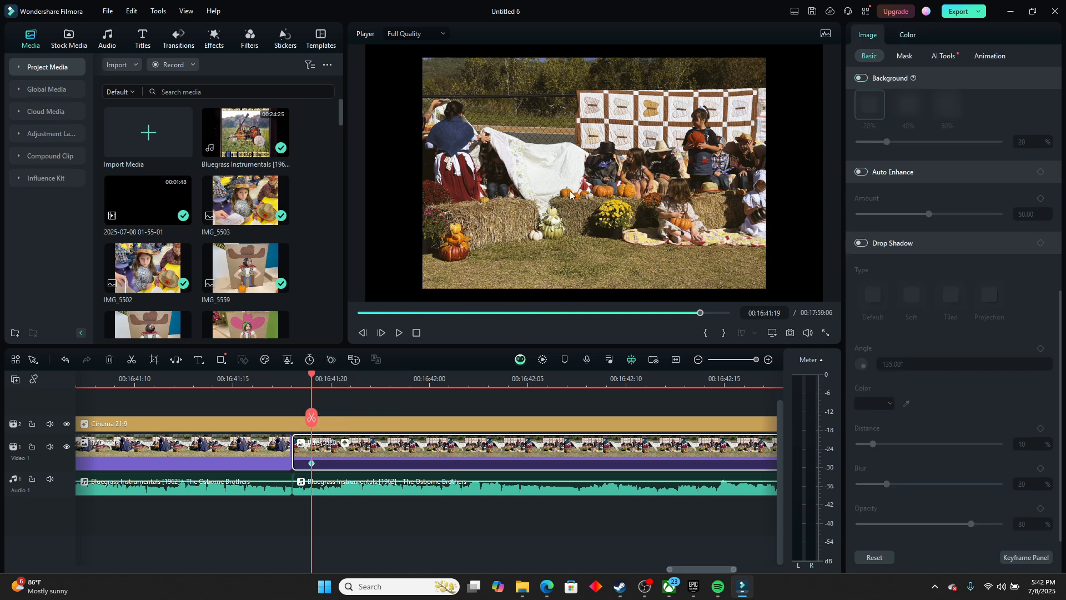
Try enlarging the photo in the preview to about 118.63% and scale it back to its original size
click(578, 158)
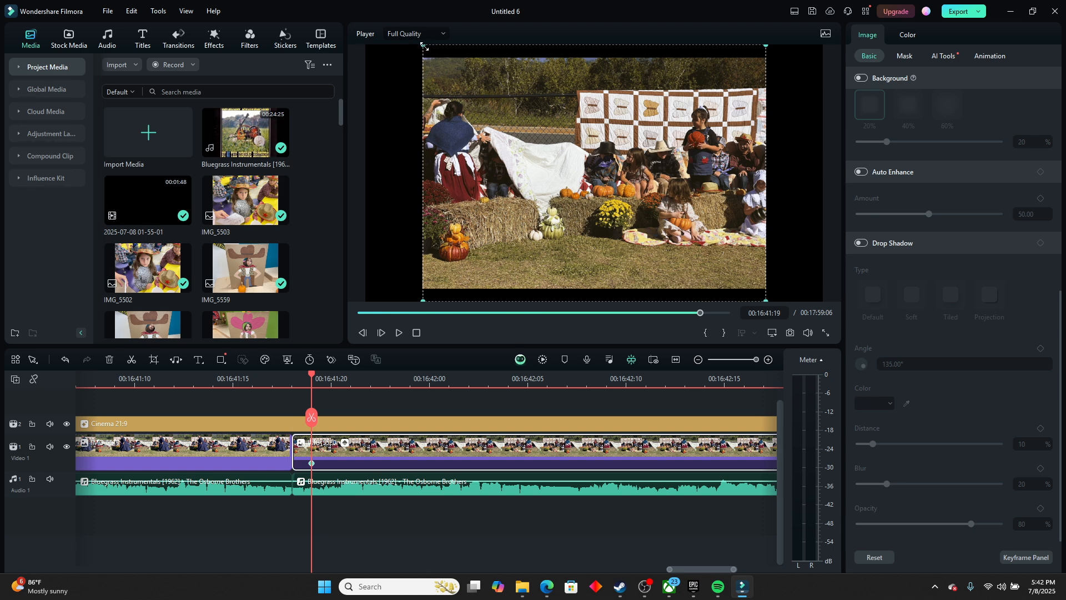
drag(421, 48, 358, 29)
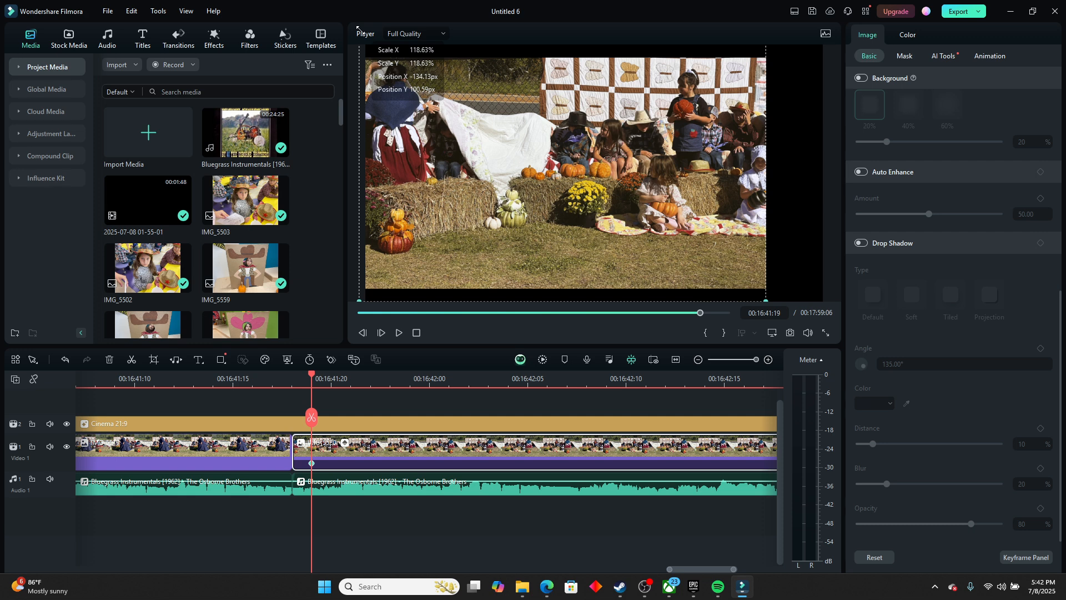
drag(359, 29, 426, 44)
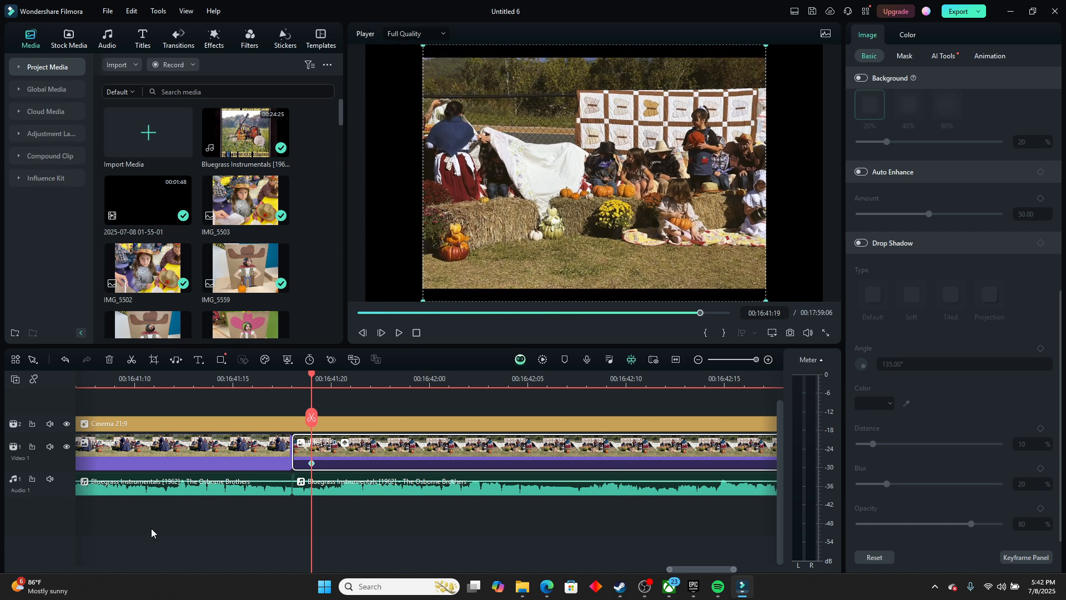
Play the photo clip briefly from its keyframe at 00:16:41:19 and pause the playback
drag(710, 570, 709, 570)
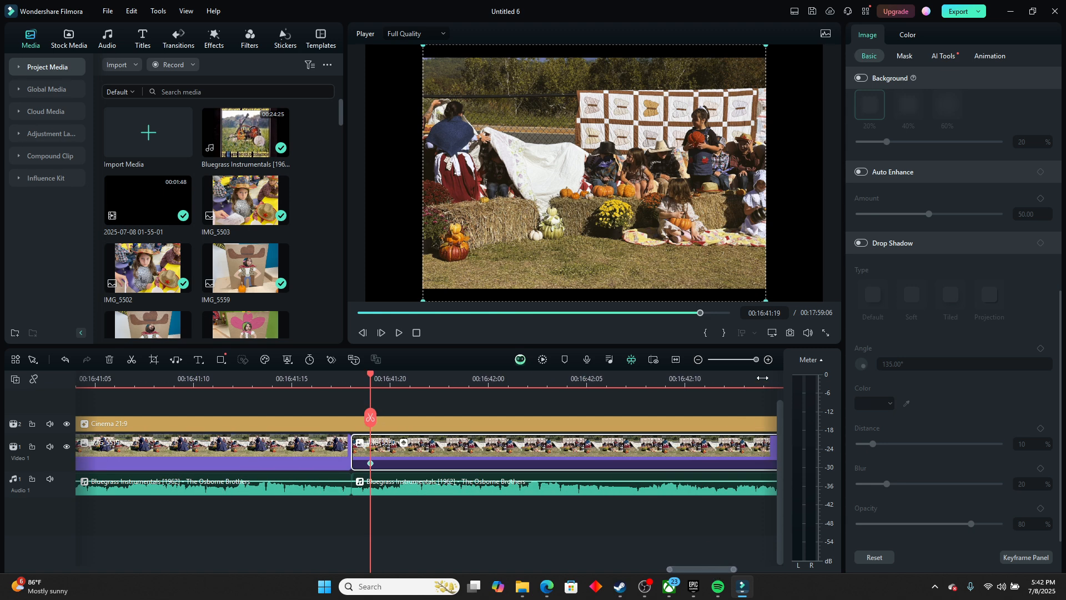
click(722, 380)
click(369, 383)
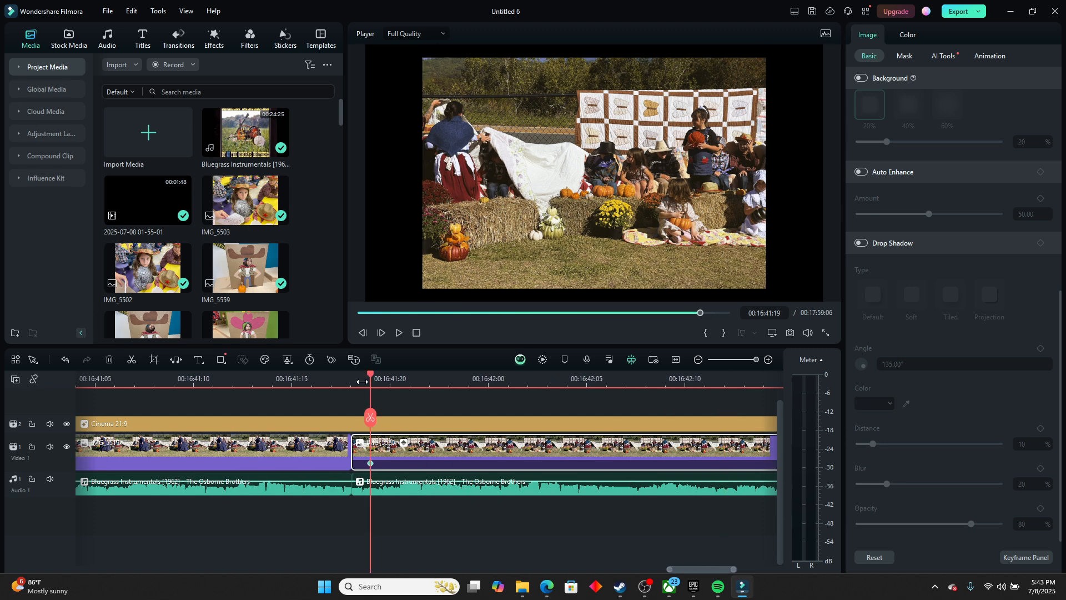
click(398, 332)
click(399, 332)
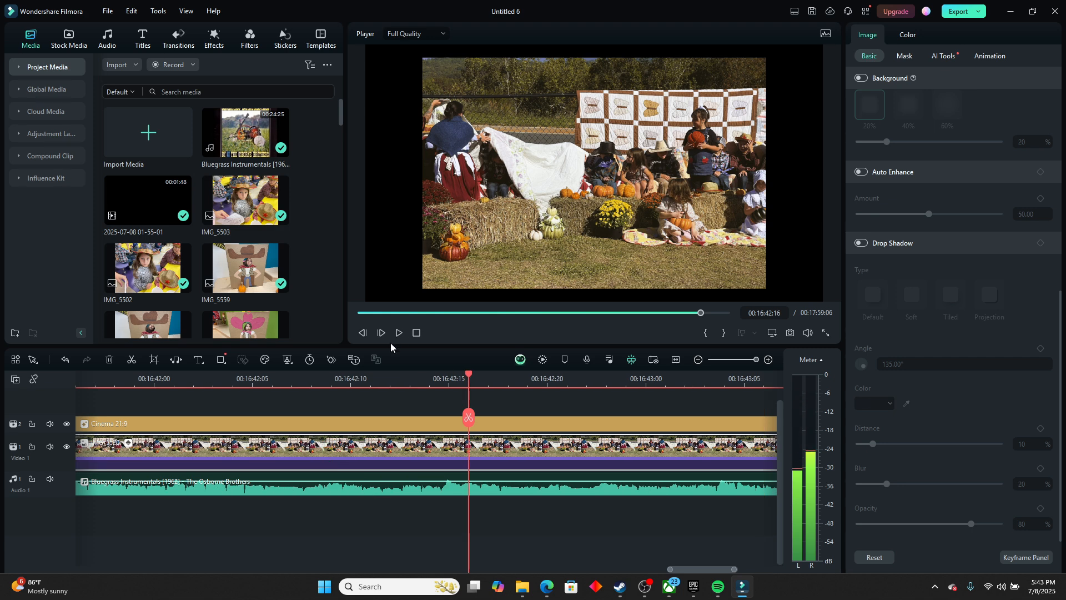
Add a second keyframe to the same photo clip at 00:16:43:24, near its end
drag(705, 567, 701, 567)
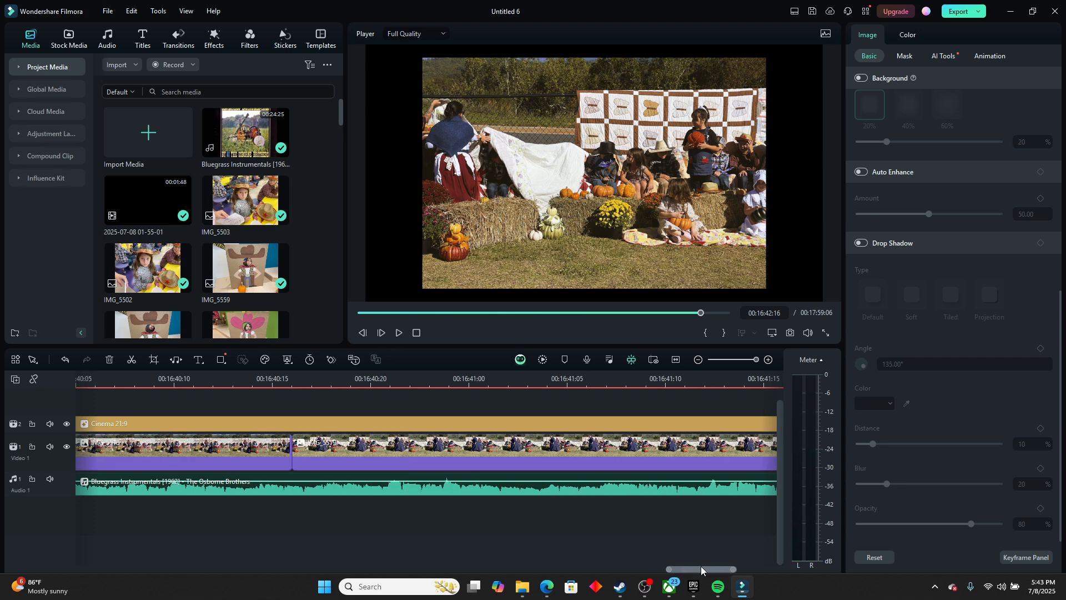
click(698, 359)
drag(256, 395, 733, 405)
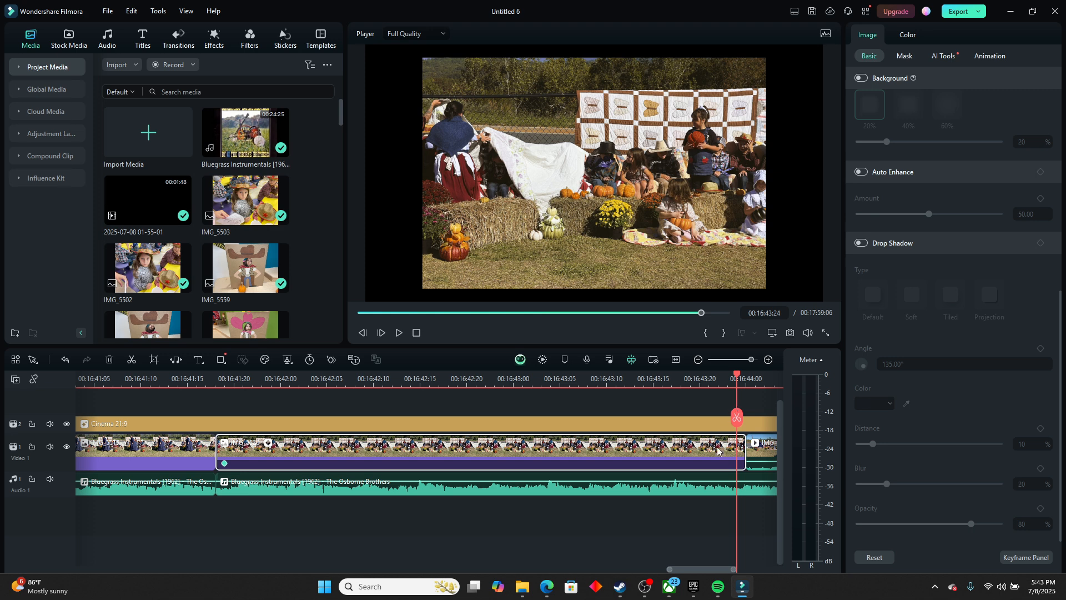
click(332, 360)
Enlarge and reposition the photo at the end keyframe, and return the playhead to the first keyframe at 00:16:41:19
click(548, 190)
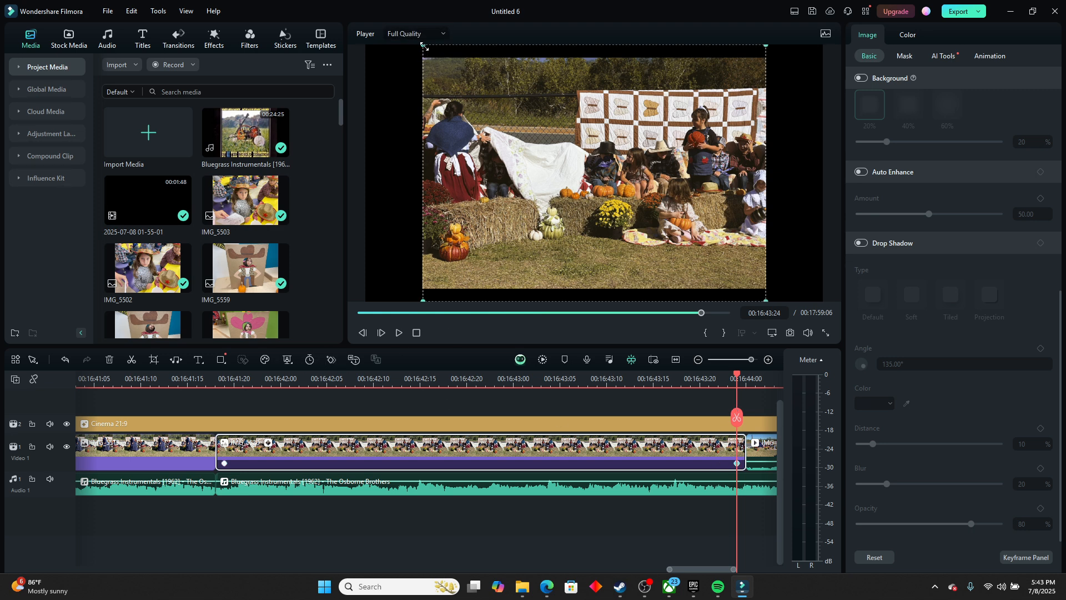
drag(423, 45, 360, 27)
drag(512, 142, 548, 163)
click(222, 376)
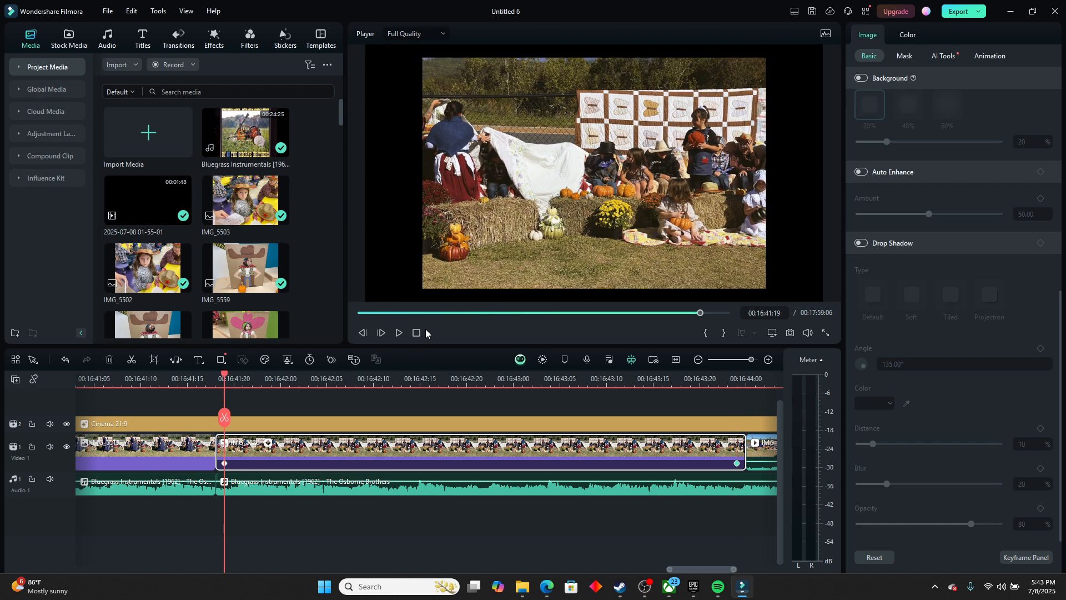
Play the photo's keyframed zoom from 00:16:41:19 through the end of the clip and pause playback
click(398, 333)
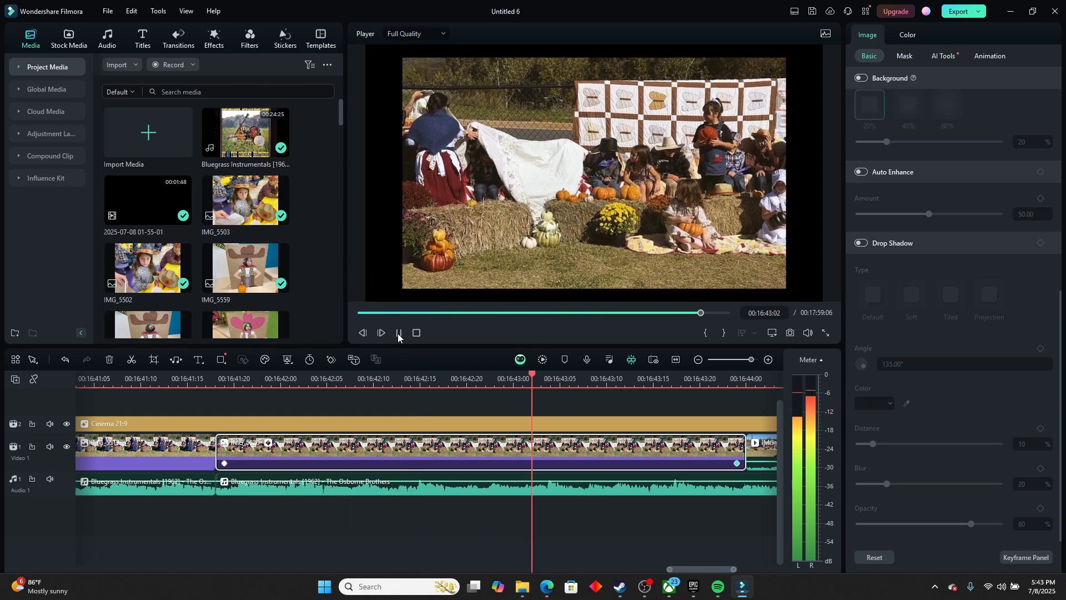
click(398, 333)
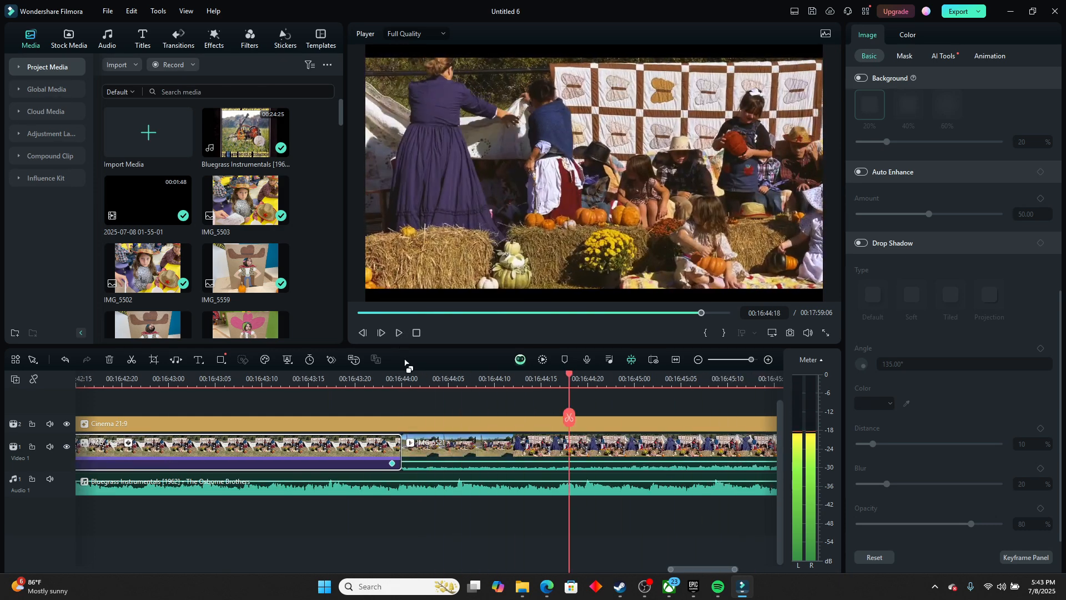
click(698, 360)
click(698, 359)
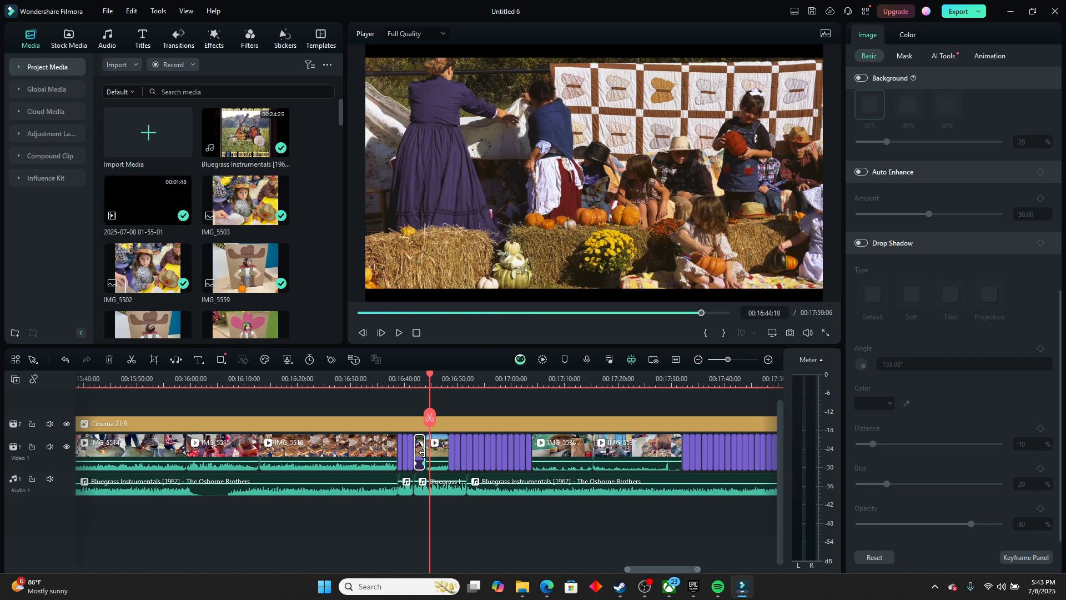
drag(421, 451, 488, 453)
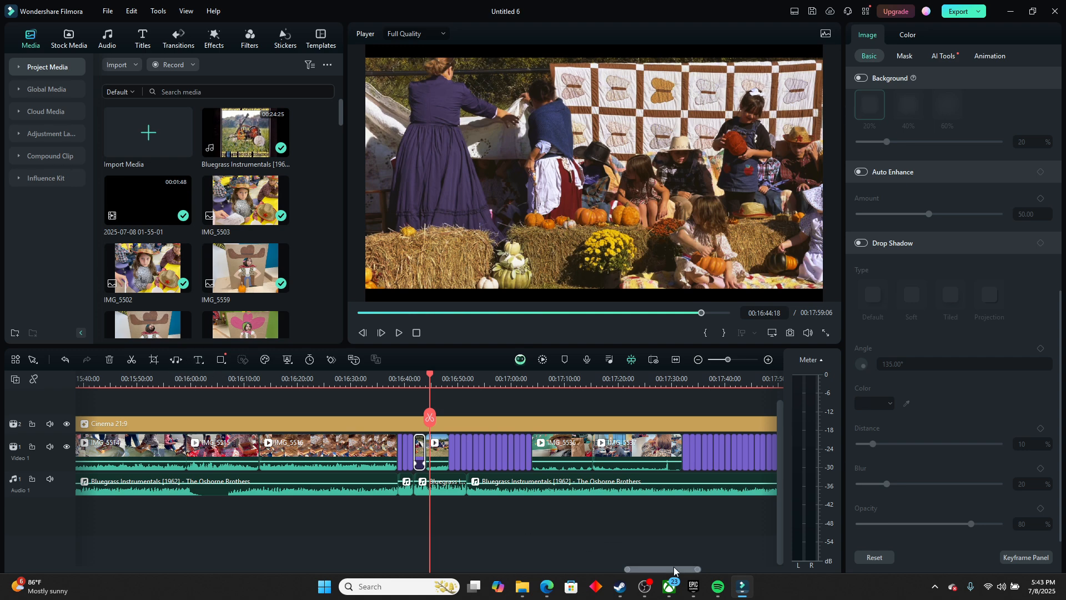
Add a Quick Text title at 00:00:06:11, where the Cinema 21:9 effect begins near the start of the timeline
drag(674, 569, 122, 575)
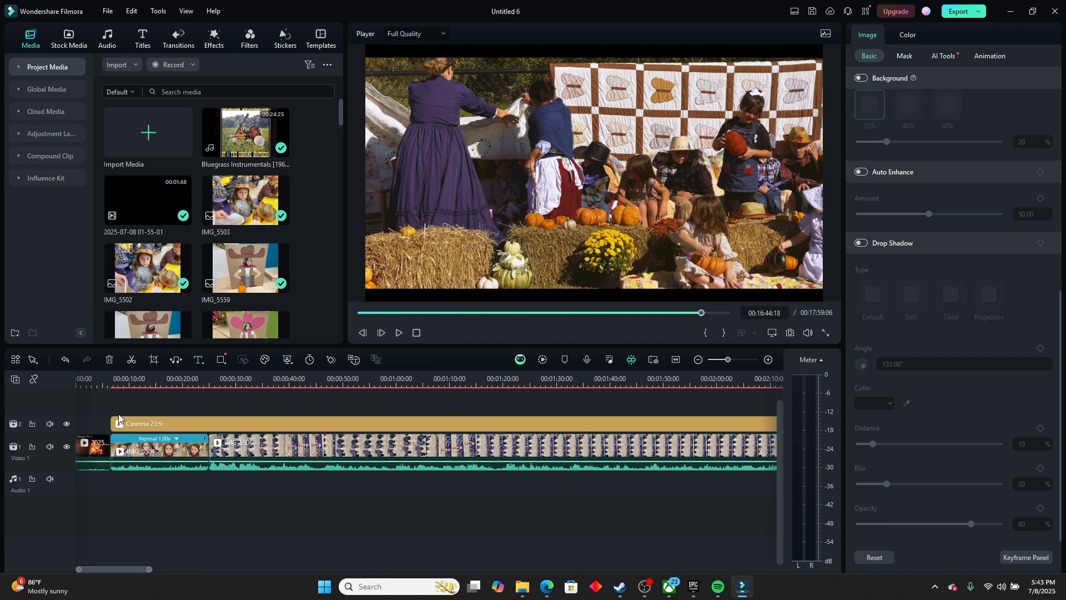
click(110, 382)
click(137, 408)
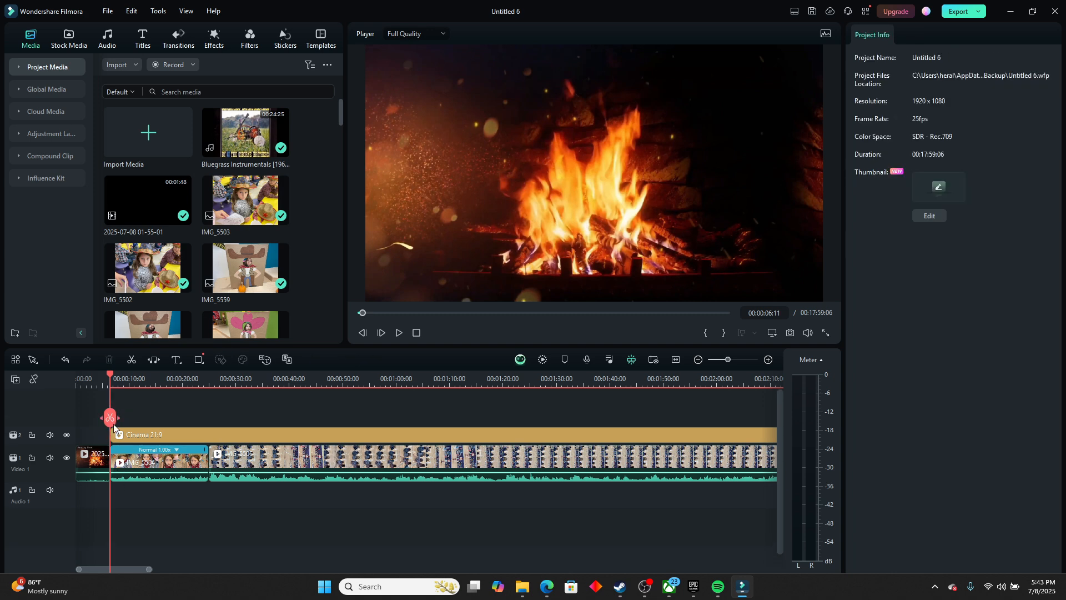
click(177, 362)
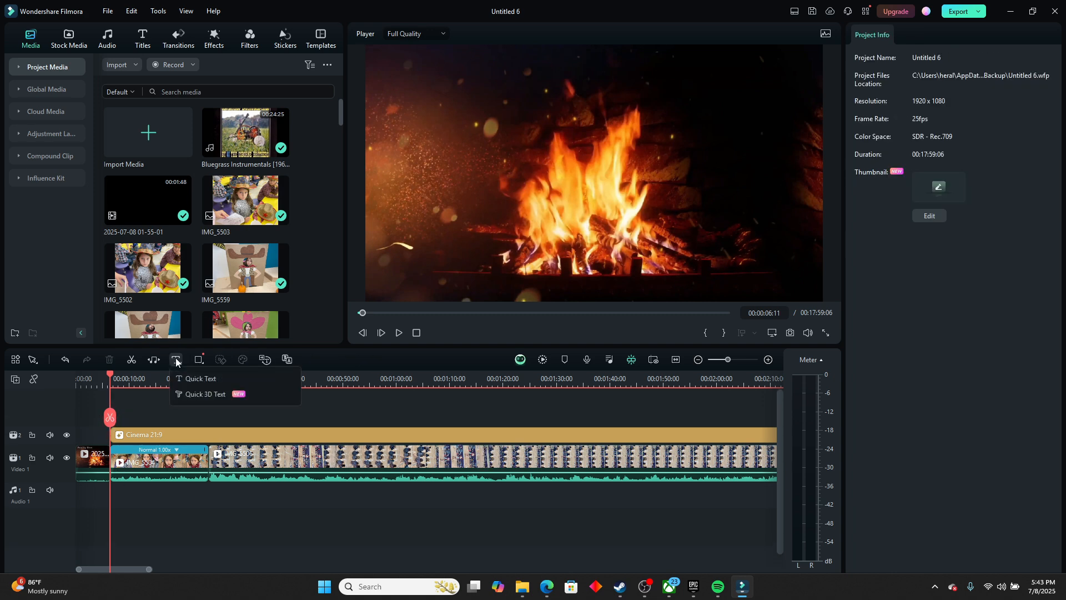
click(218, 380)
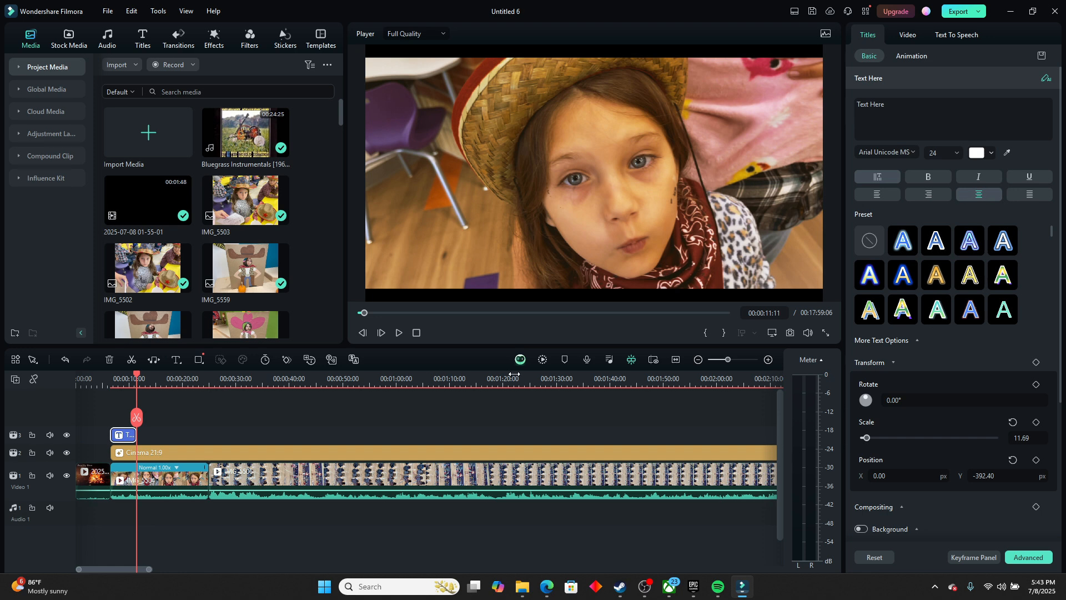
Extend the title clip to about 00:01:37 with the playhead at 00:00:08:00, and browse the text style presets
click(119, 397)
drag(135, 435, 595, 435)
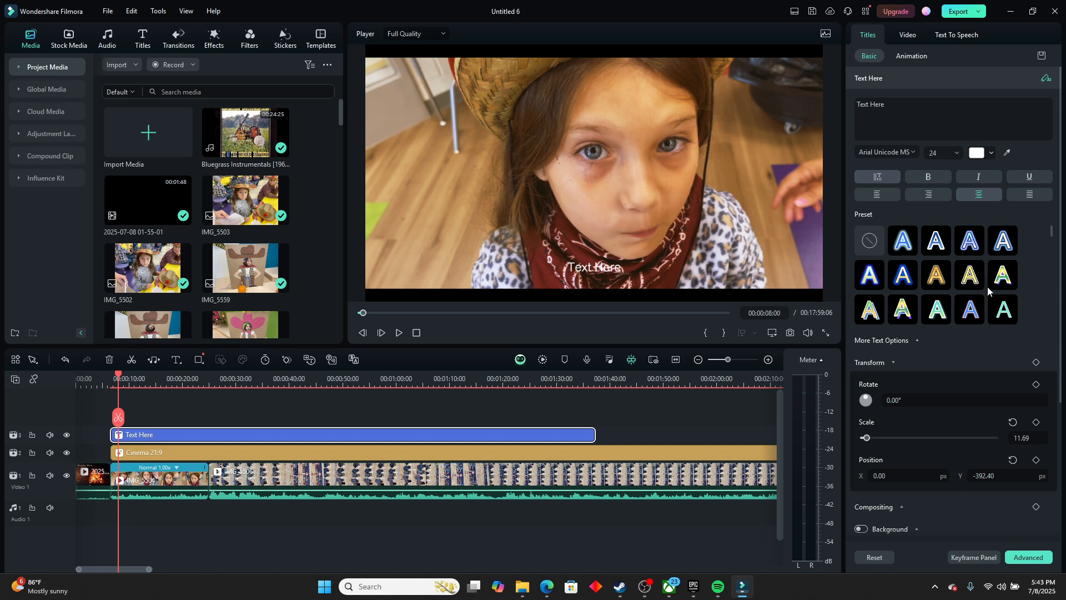
scroll(977, 289, down, 3)
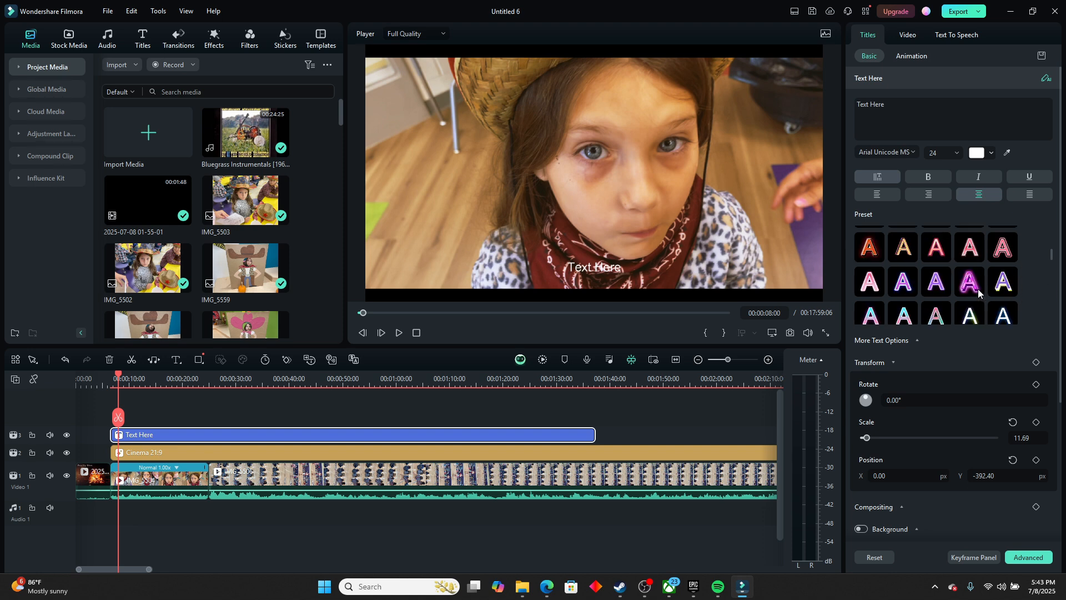
scroll(978, 293, down, 3)
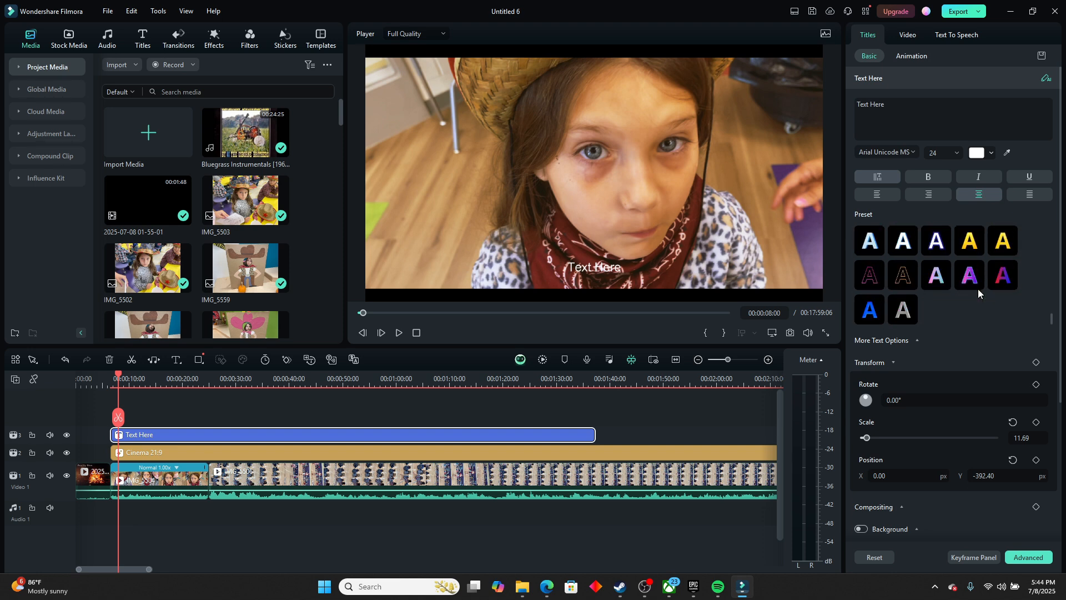
scroll(978, 289, up, 6)
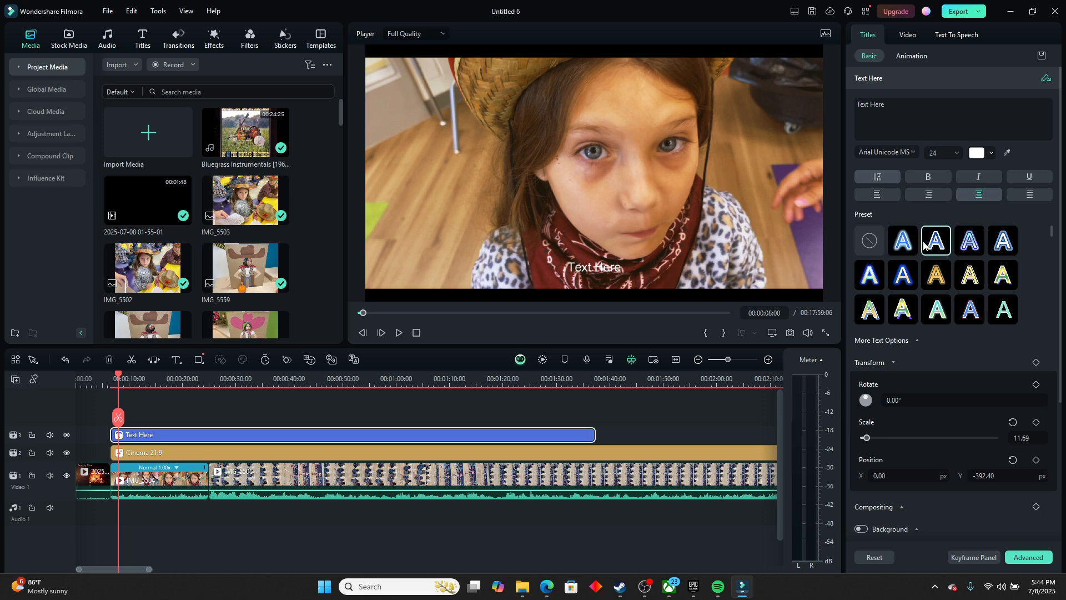
Replace the title text with "tfufcutdfy", enlarge it to font size 74, and place it in the picture's upper-left corner
drag(904, 105, 818, 178)
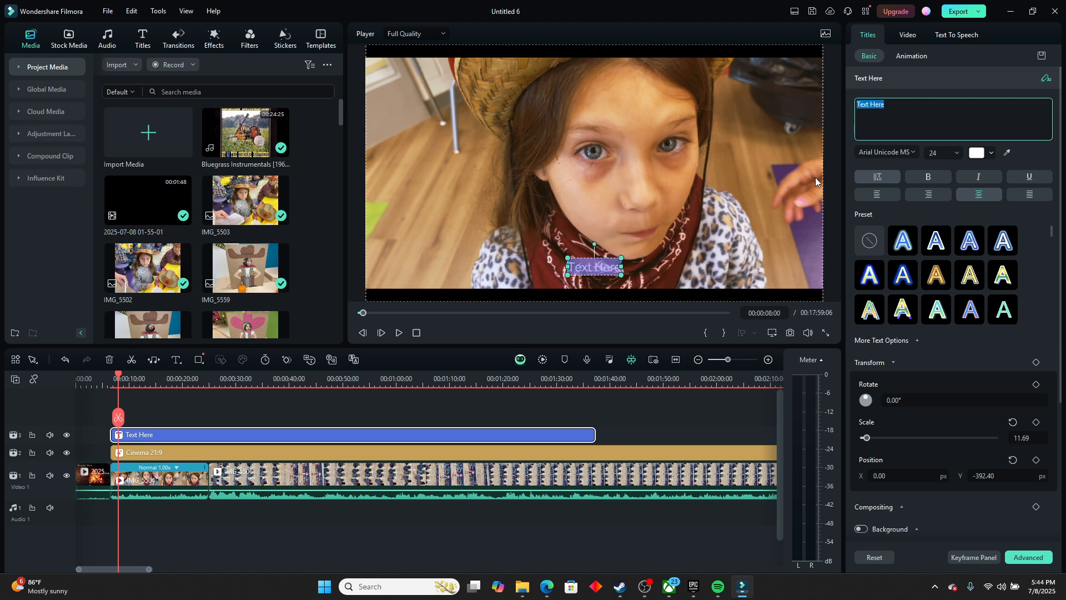
text(tfufcutdfy)
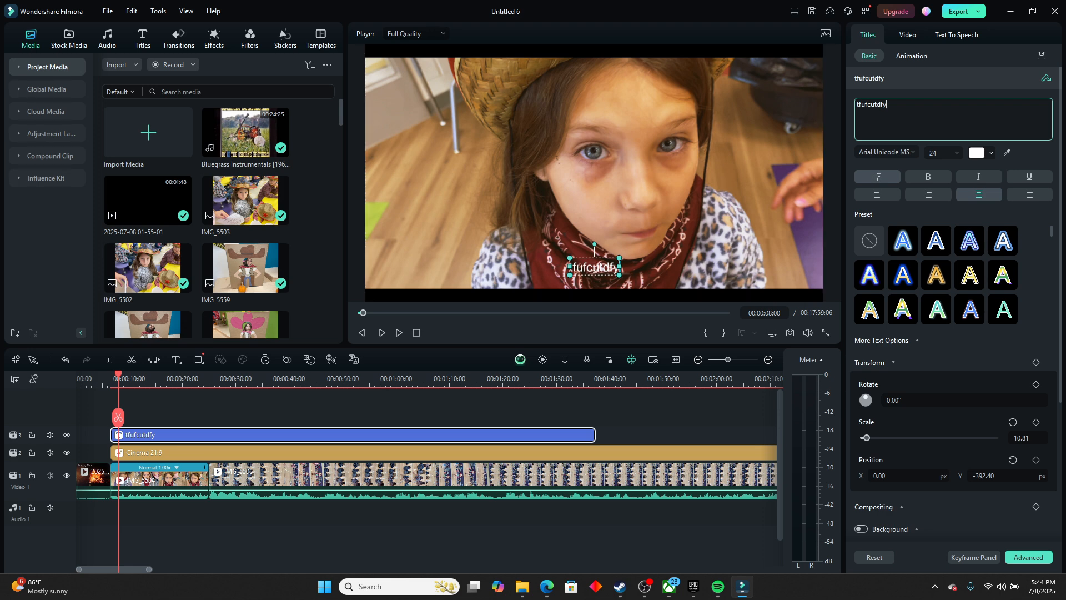
click(597, 266)
click(613, 267)
drag(602, 267, 544, 140)
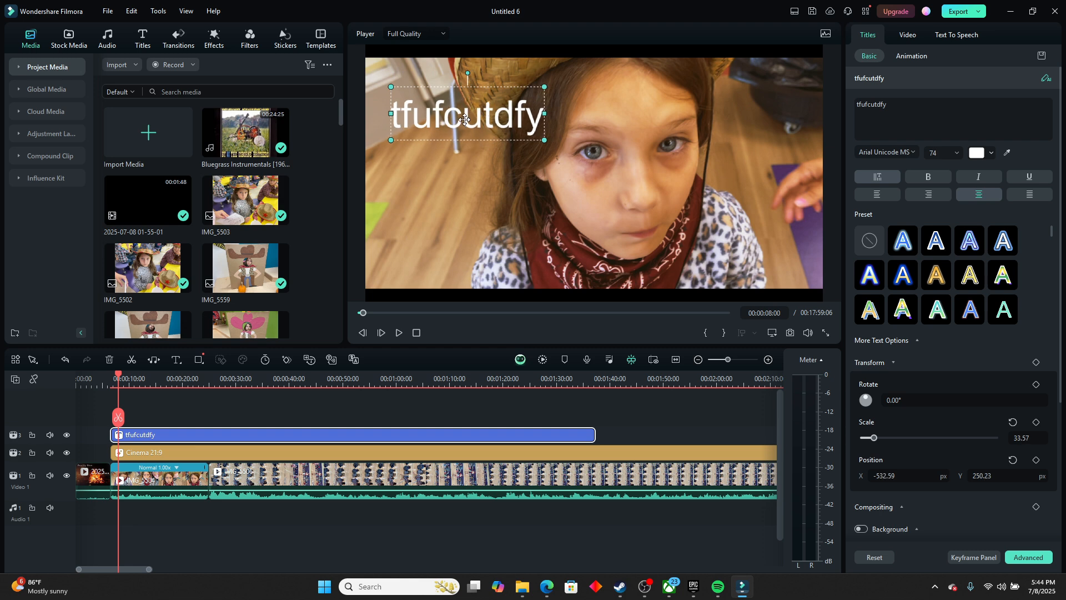
drag(465, 120, 439, 90)
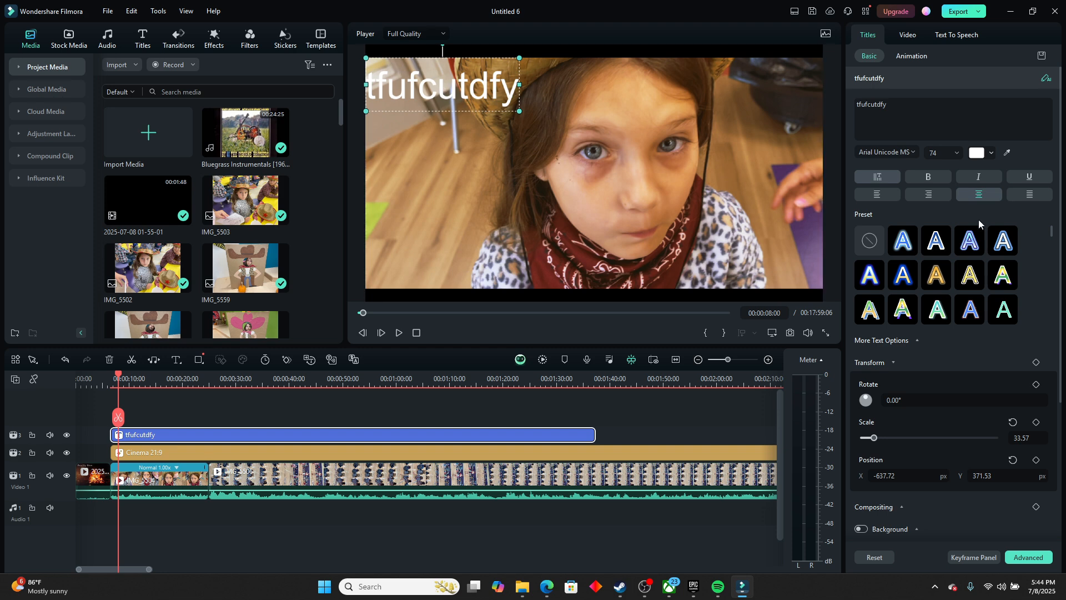
Change the title's font to Bodoni MT Poster
click(887, 152)
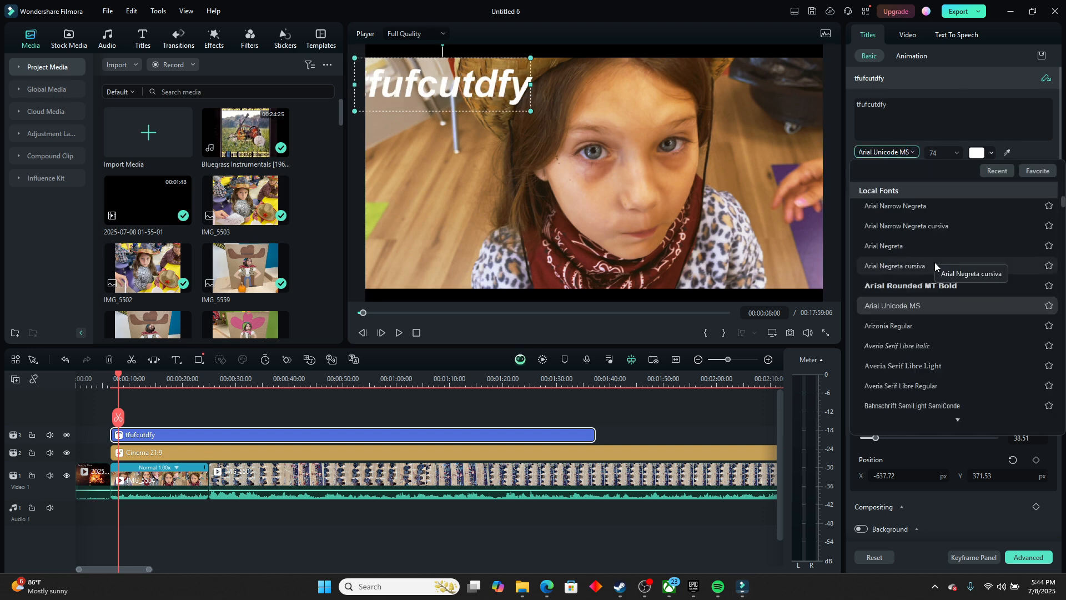
scroll(938, 266, down, 8)
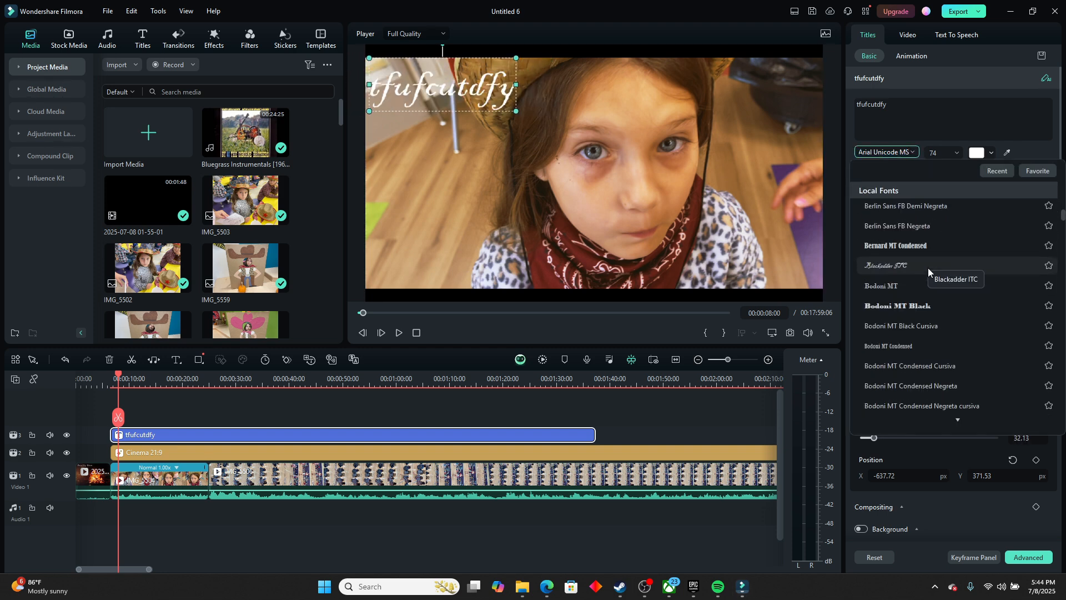
scroll(928, 267, down, 2)
click(928, 268)
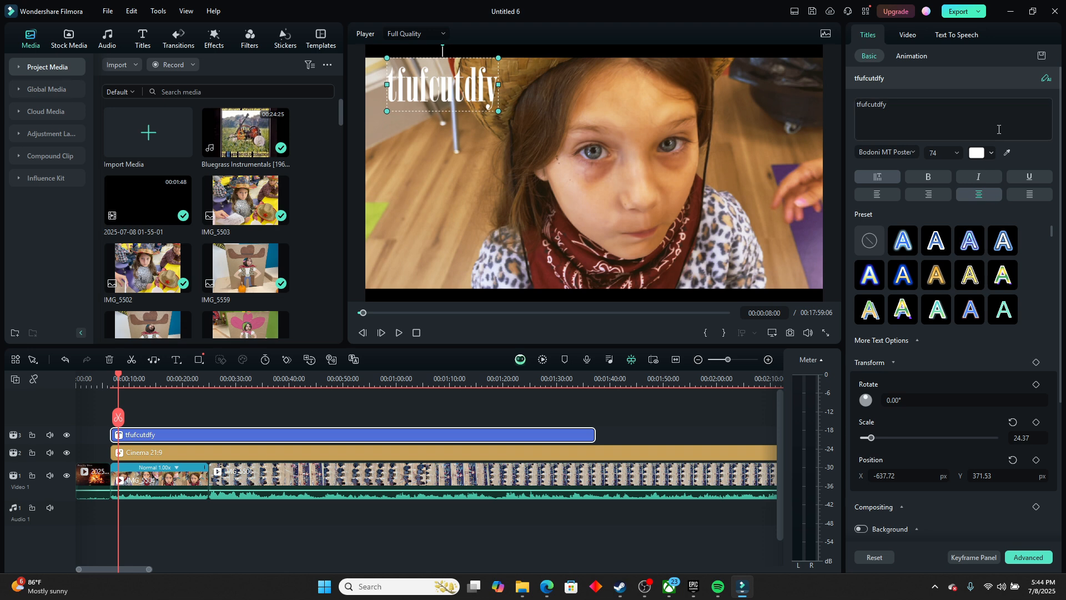
Try a dark outlined text preset on the title, and apply a red preset with a dark outline instead
click(991, 154)
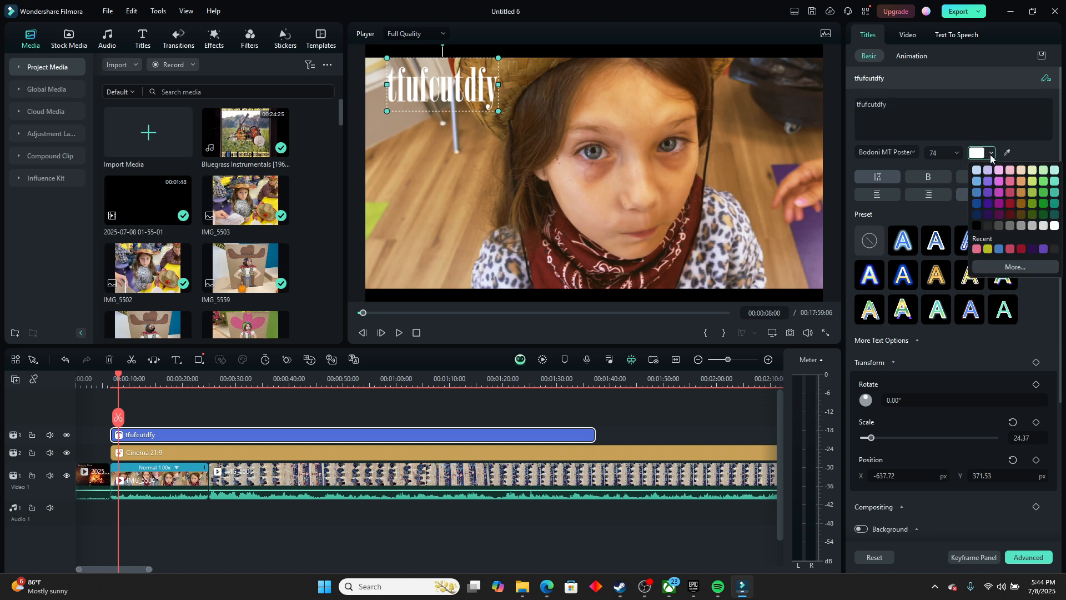
click(1029, 308)
scroll(925, 272, down, 5)
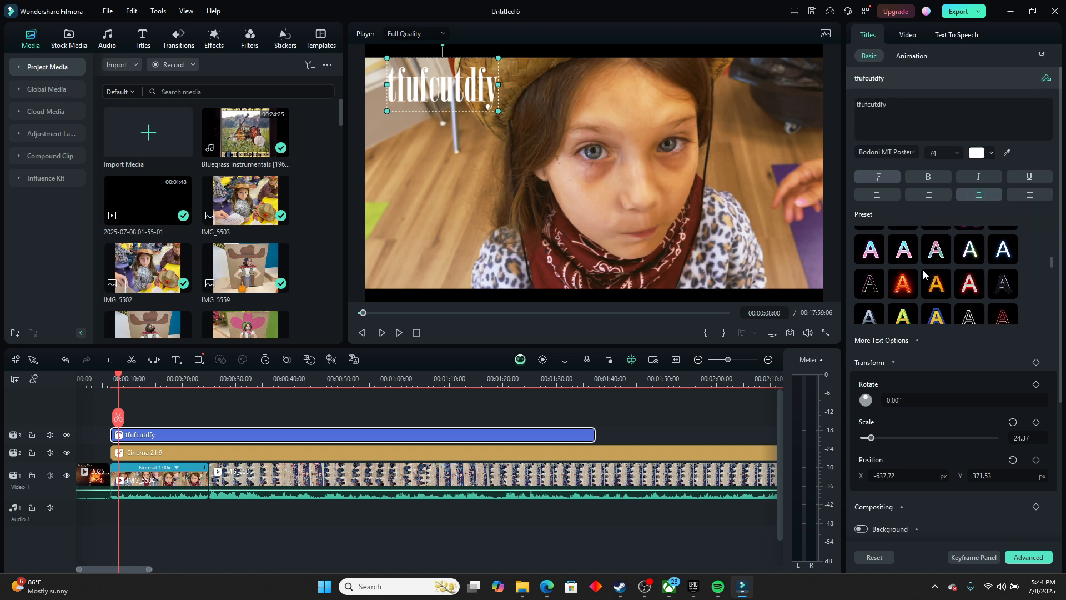
click(1004, 287)
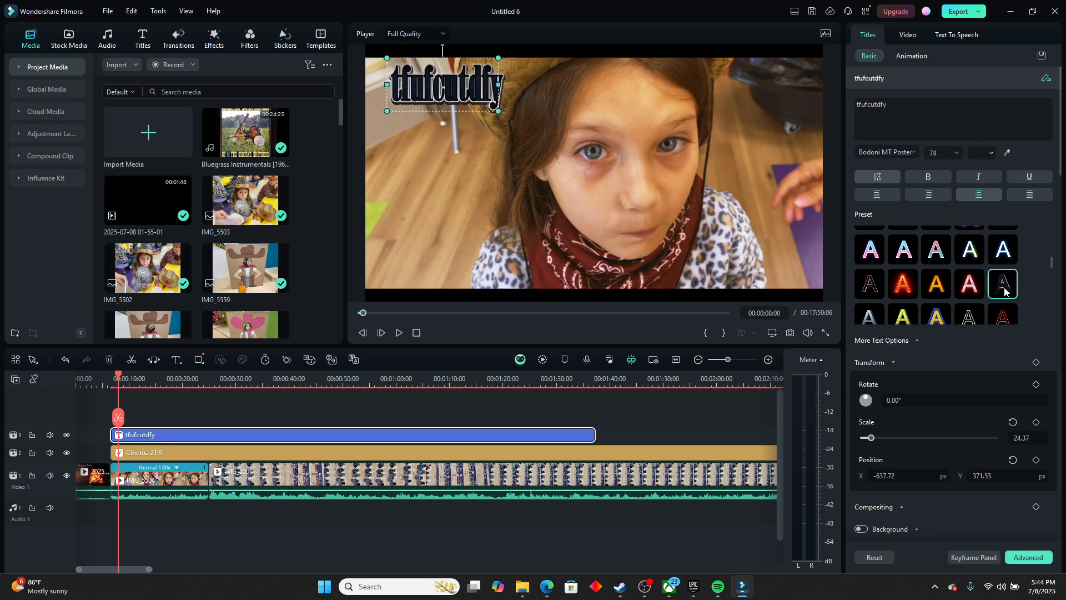
scroll(971, 289, down, 3)
click(944, 295)
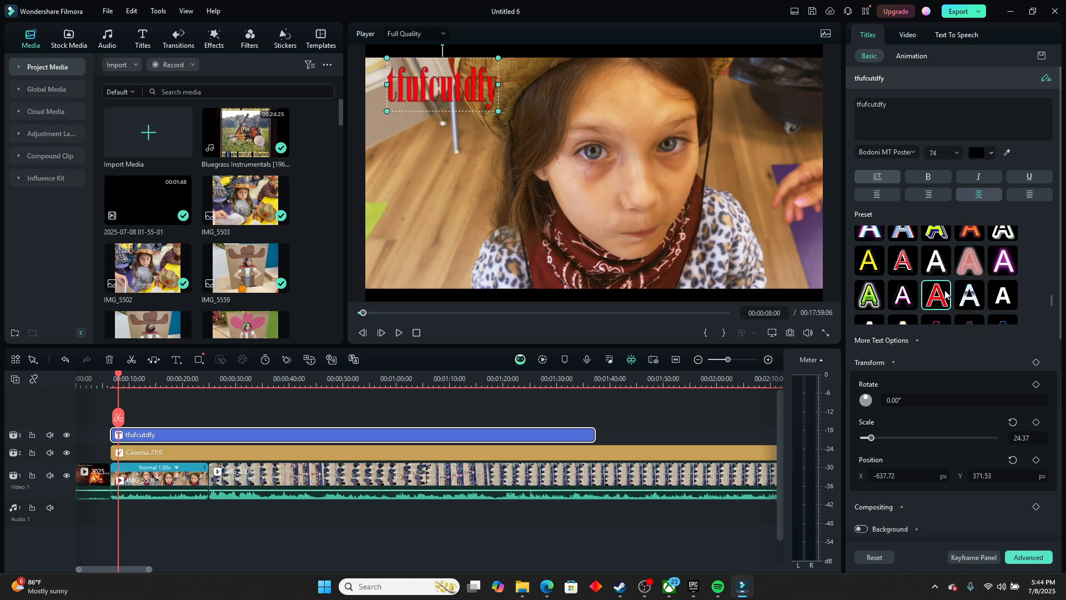
Review the title's In, Out and Loop animation choices and its Text To Speech options
click(914, 56)
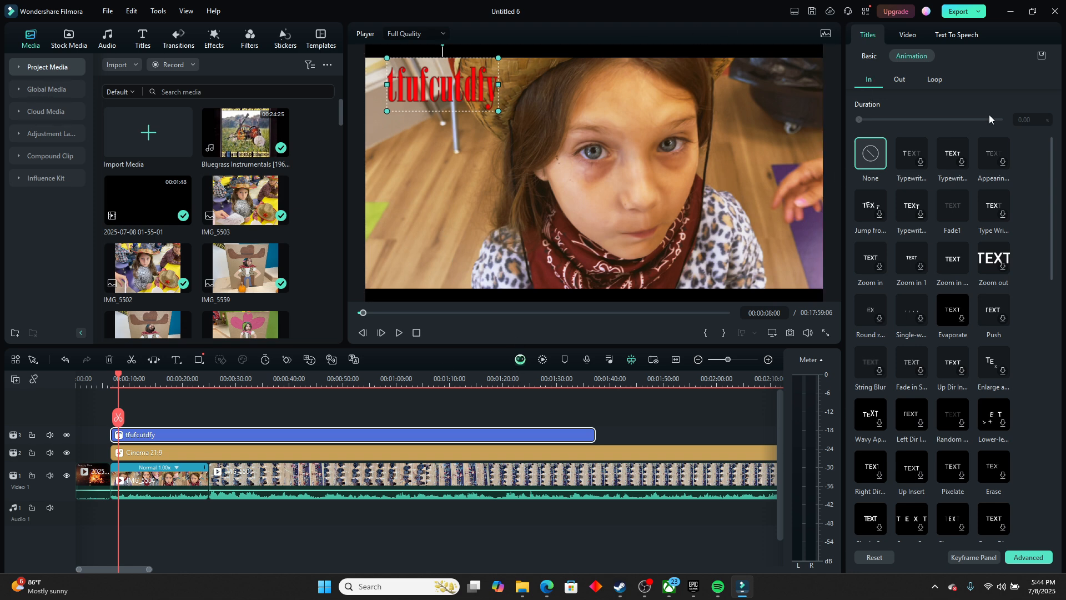
click(900, 79)
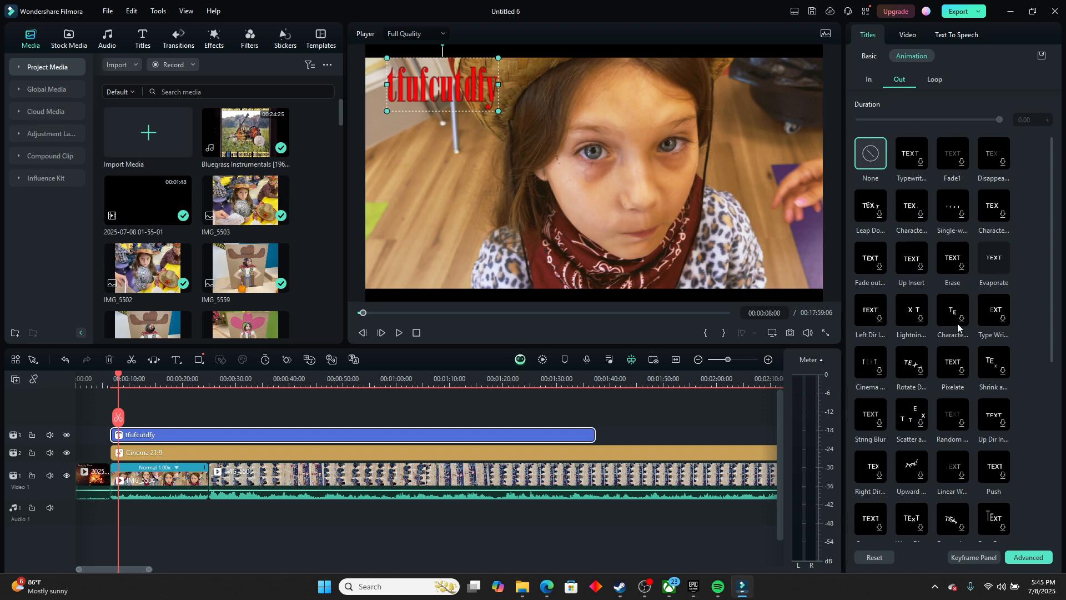
click(934, 81)
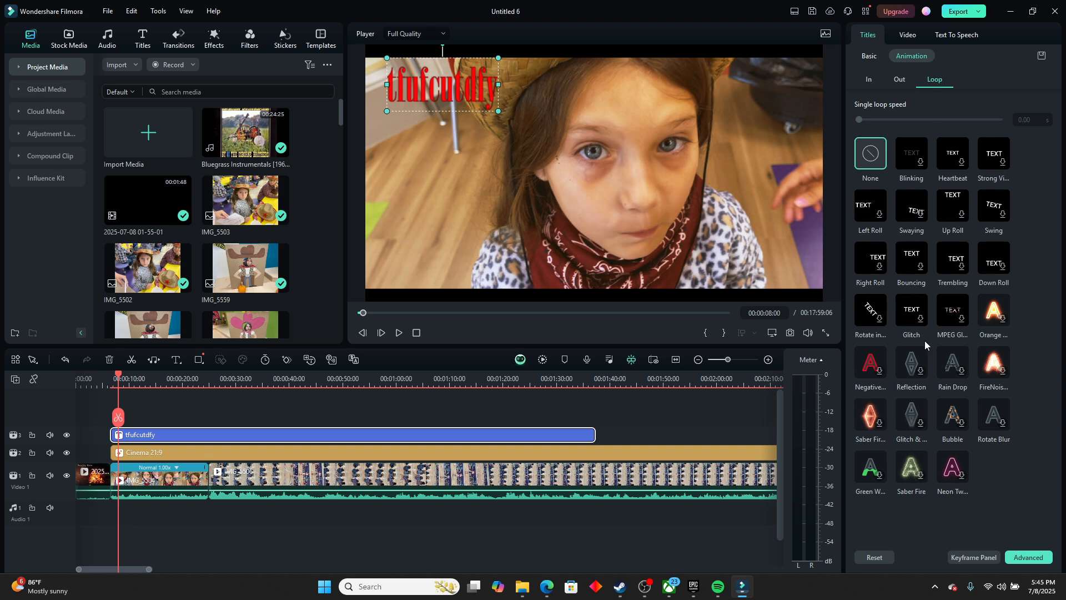
click(875, 82)
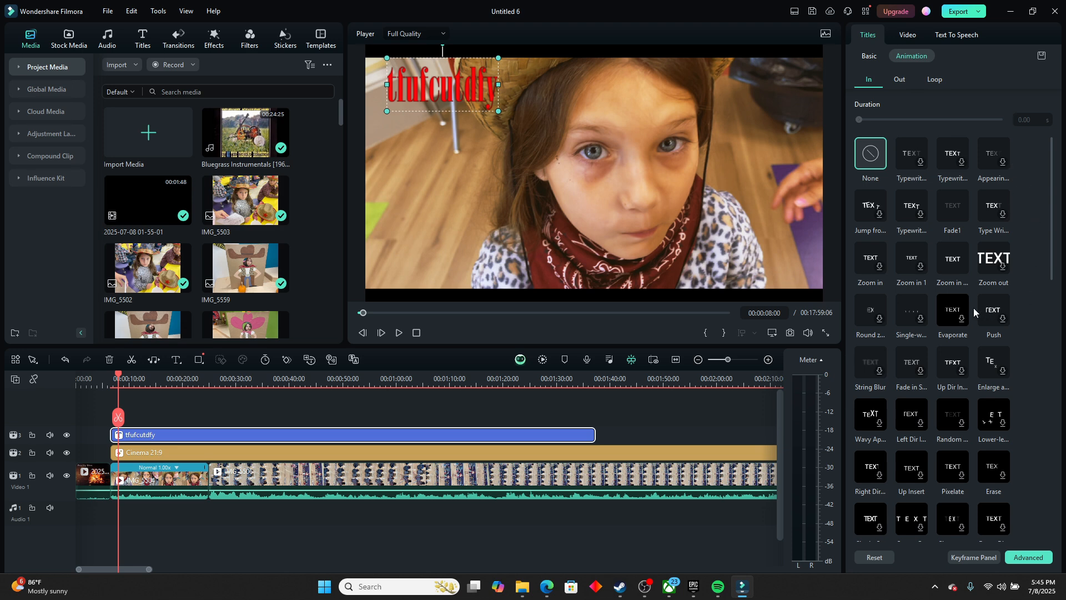
click(950, 37)
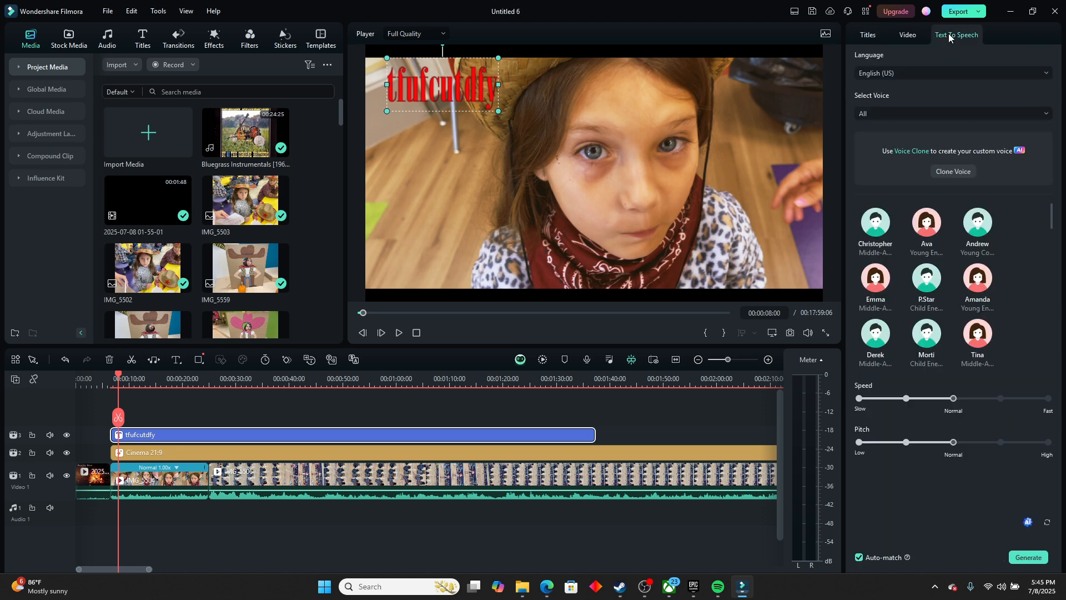
Try scaling the title to 99.29% and enlarging its text in the preview, and delete the title clip
click(911, 36)
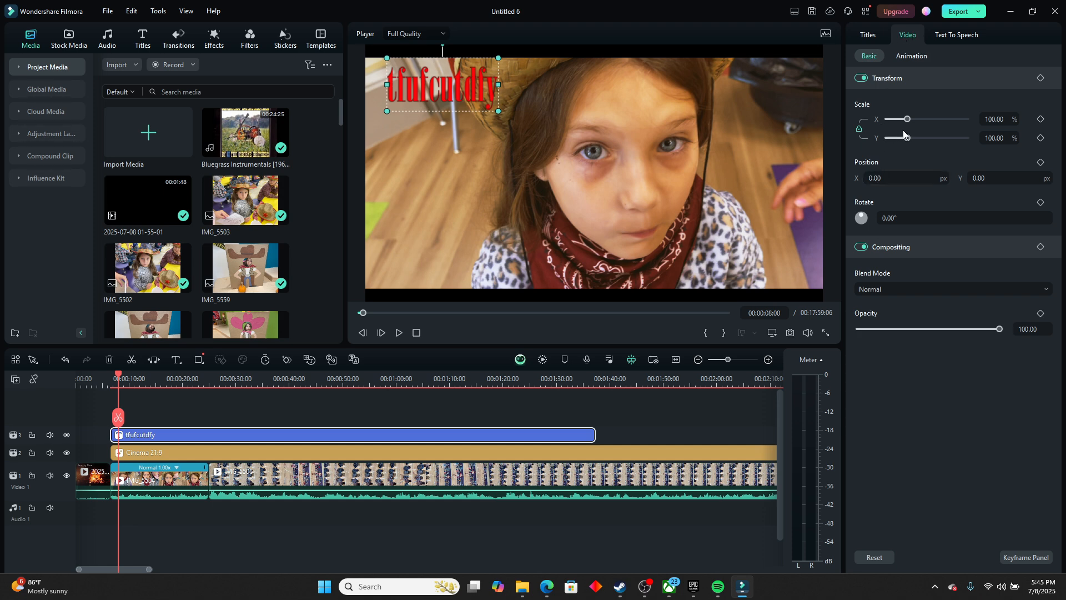
mouse_move(910, 143)
mouse_down()
mouse_move(924, 142)
mouse_move(907, 143)
mouse_up()
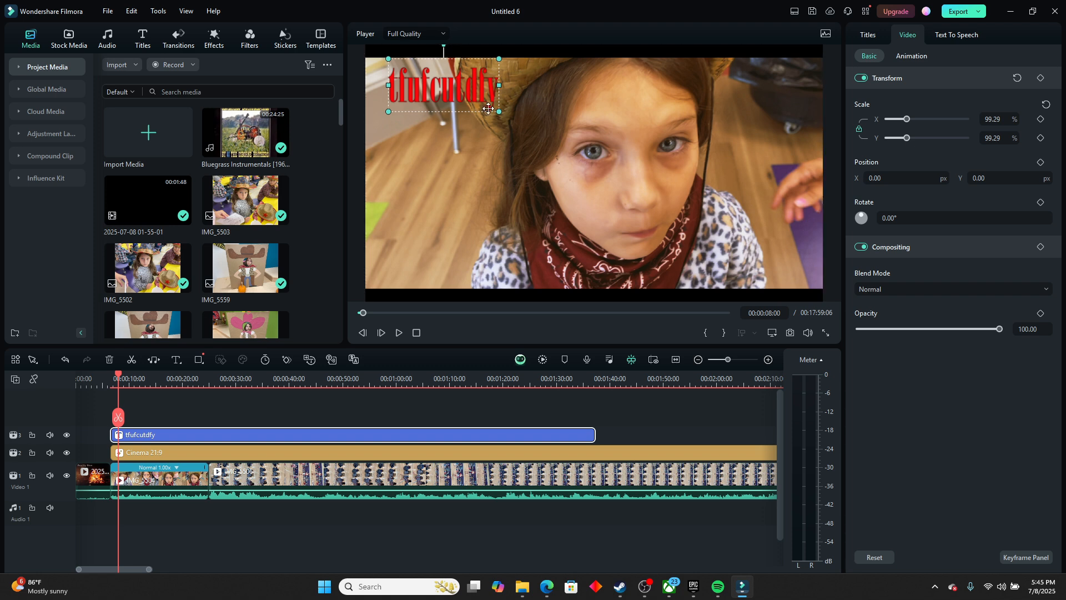
drag(488, 118, 544, 173)
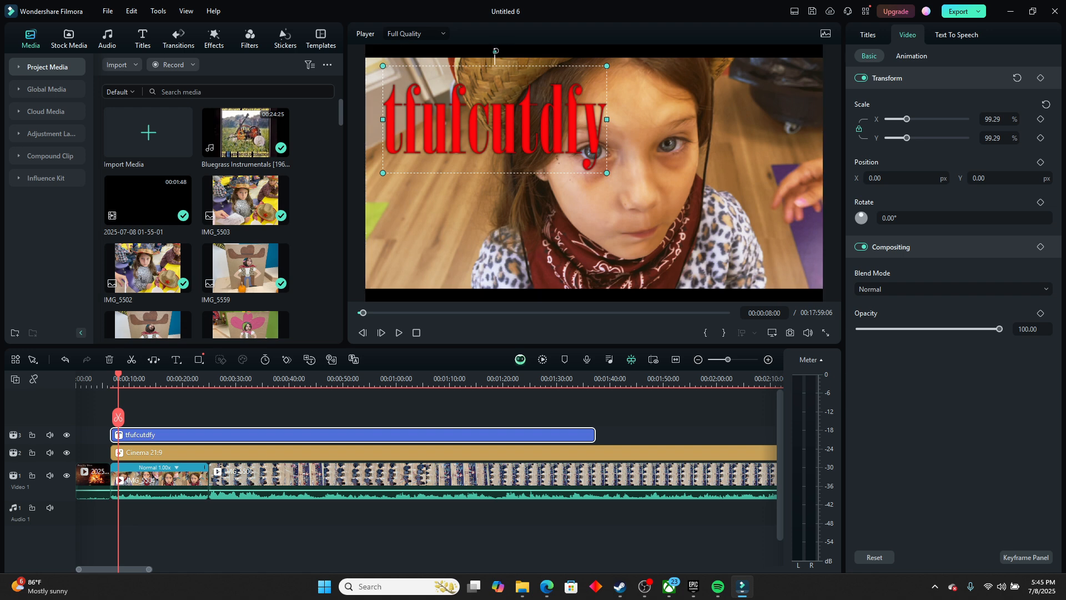
mouse_move(495, 51)
mouse_down()
mouse_move(541, 72)
mouse_move(611, 134)
mouse_move(519, 55)
mouse_move(495, 52)
mouse_up()
key(Delete)
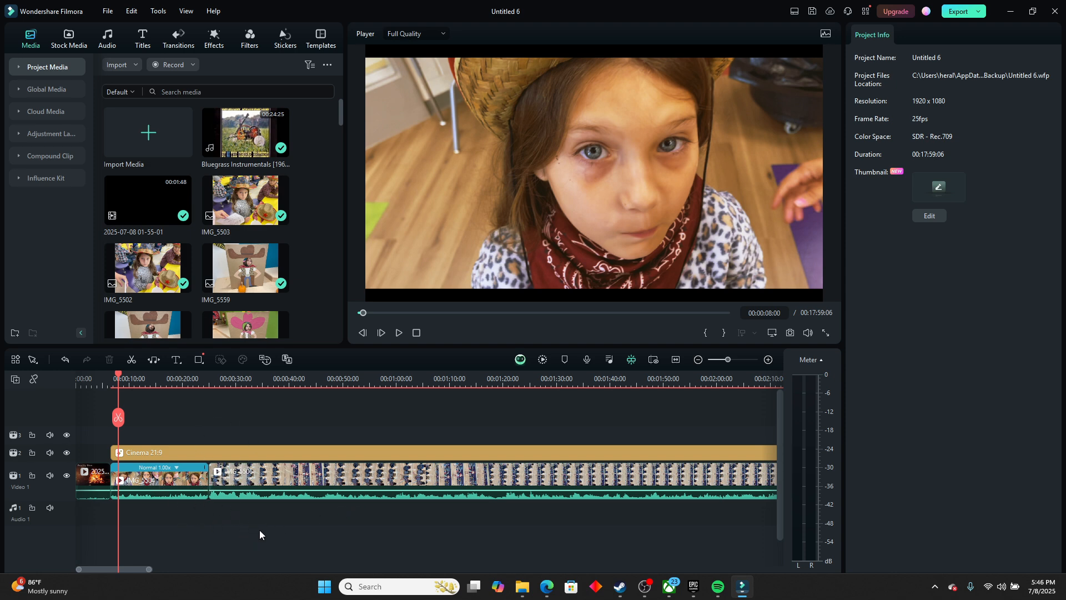
Browse the project media down to the last item and open the Trending stickers
scroll(288, 265, down, 10)
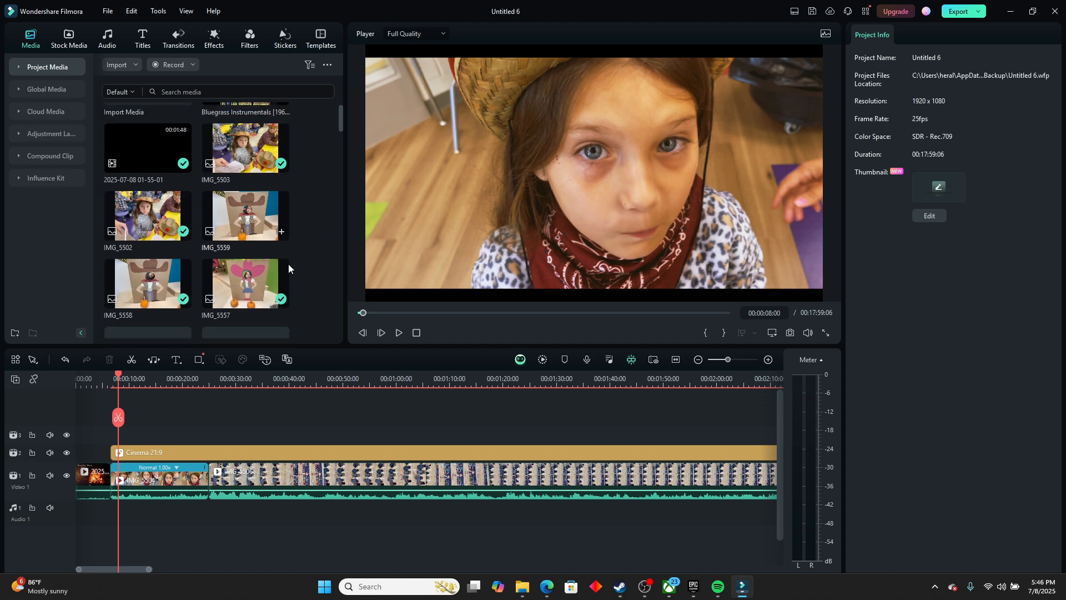
scroll(284, 261, down, 10)
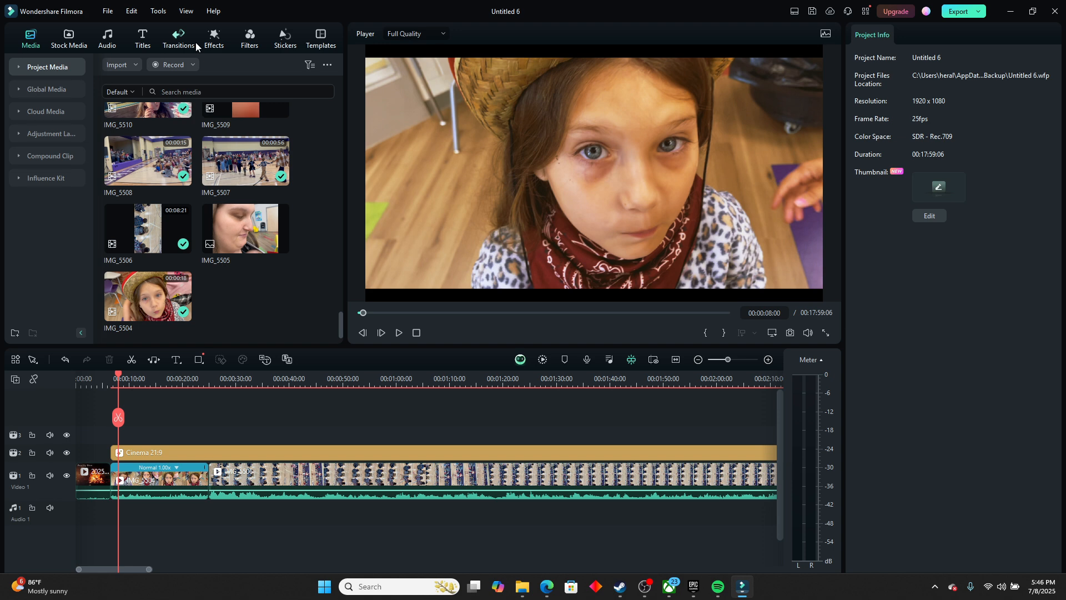
click(290, 39)
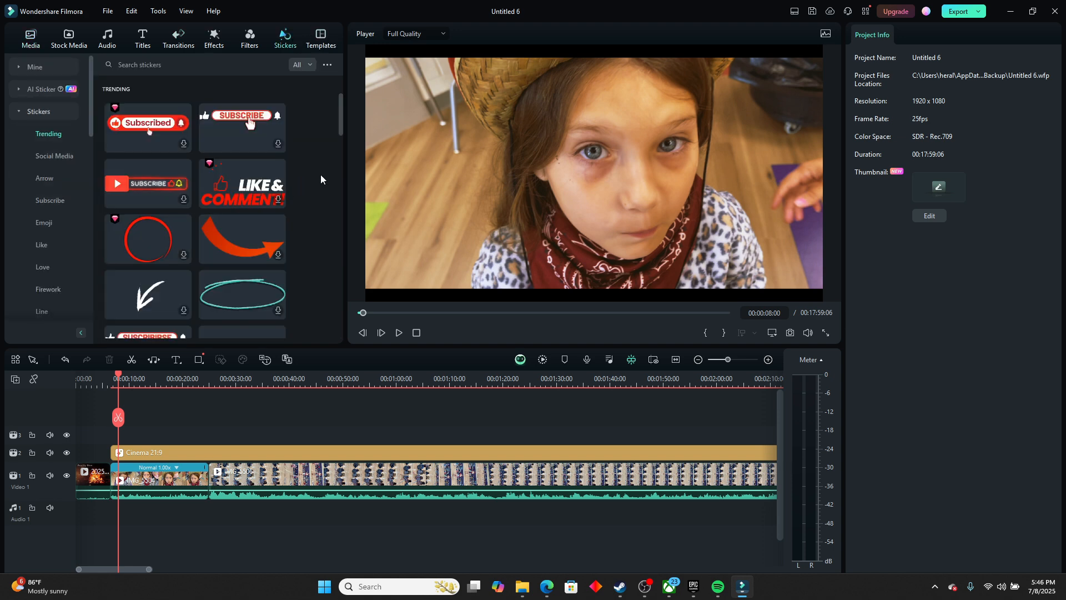
Browse the Trending stickers, search the sticker library for "heart", and look through the matching designs
scroll(320, 177, down, 10)
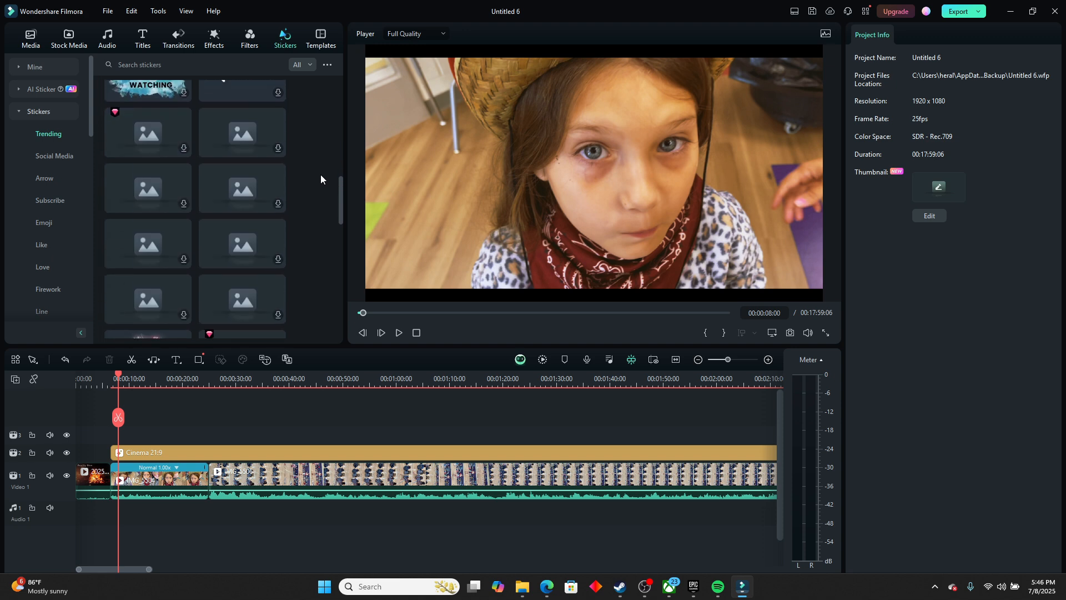
scroll(321, 176, down, 5)
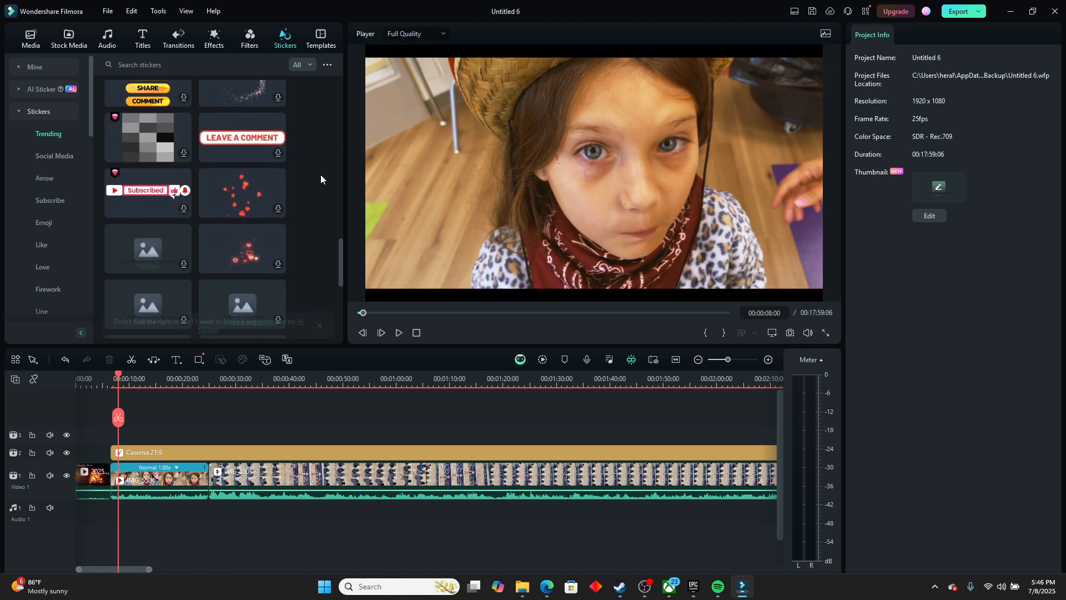
click(169, 60)
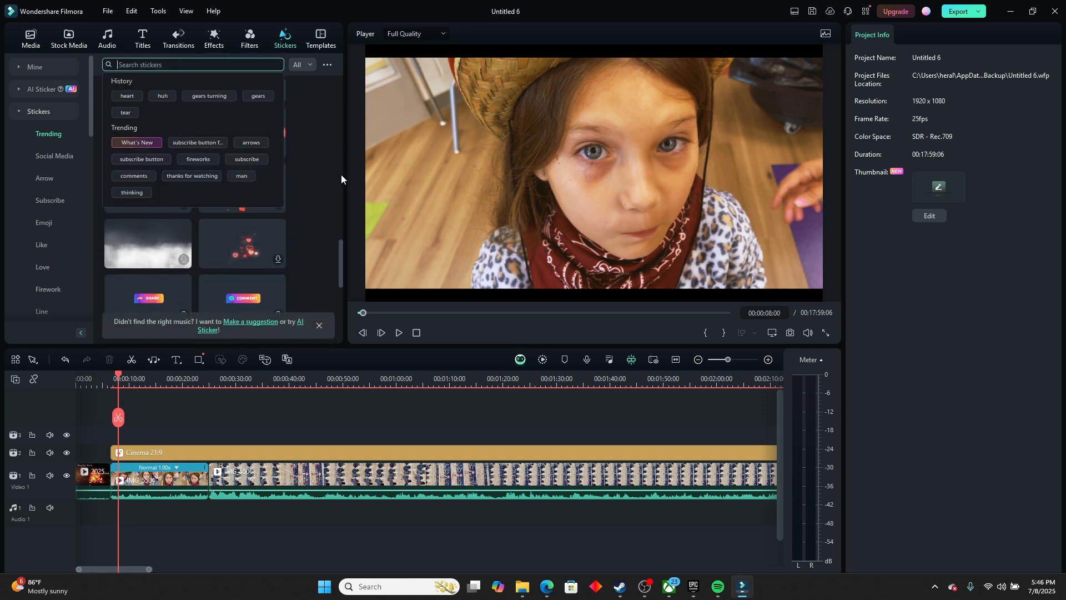
text(hear)
text(t)
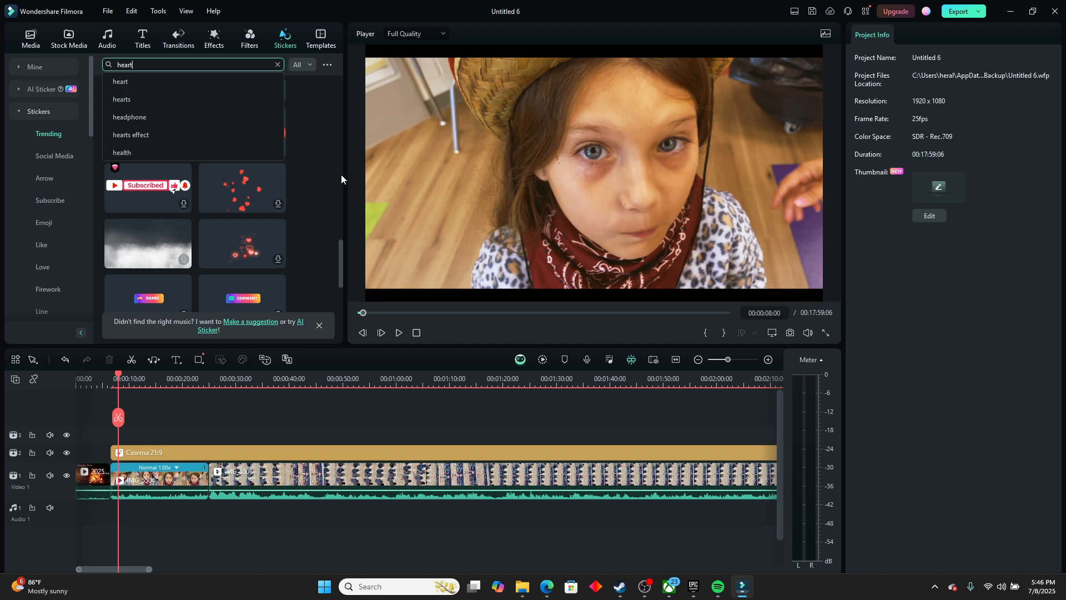
key(Return)
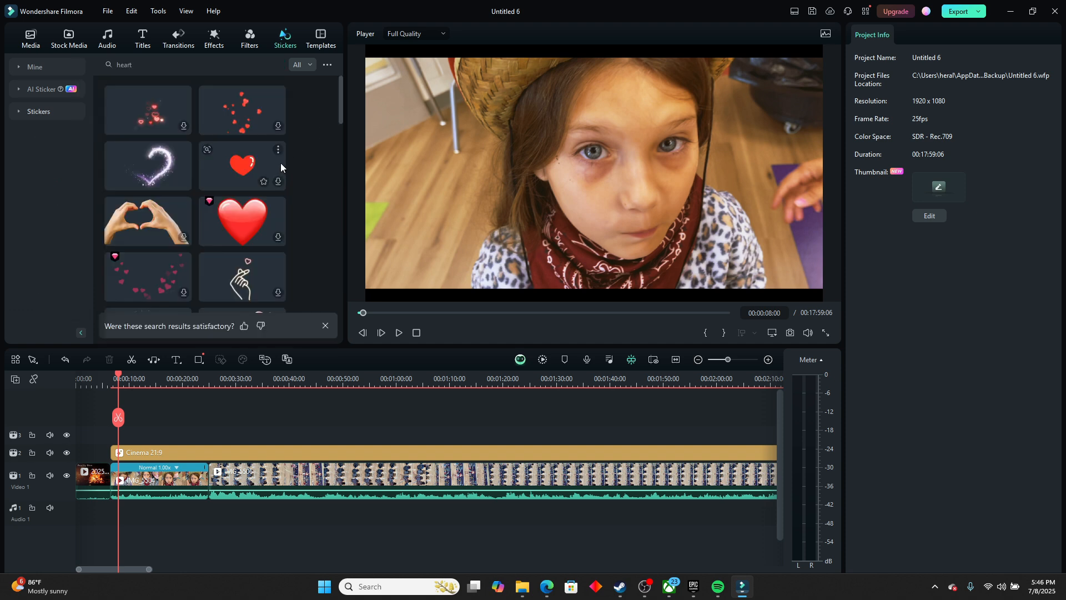
scroll(278, 164, down, 5)
scroll(299, 168, down, 3)
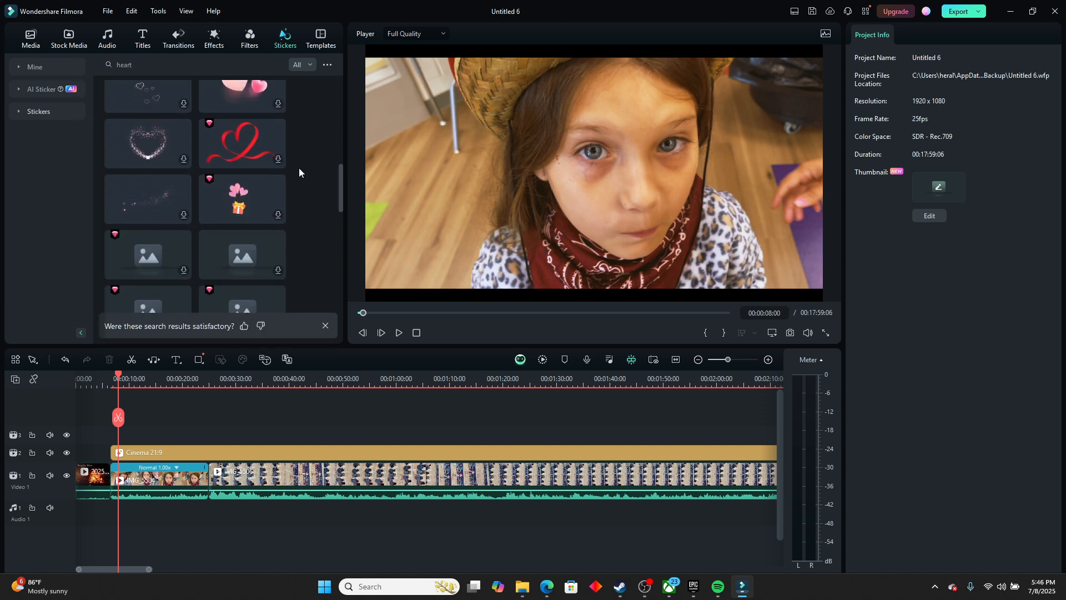
Try the pink sparkling heart sticker on the track above Cinema 21:9 at 00:00:08:00, preview it, and delete it
drag(149, 143, 123, 441)
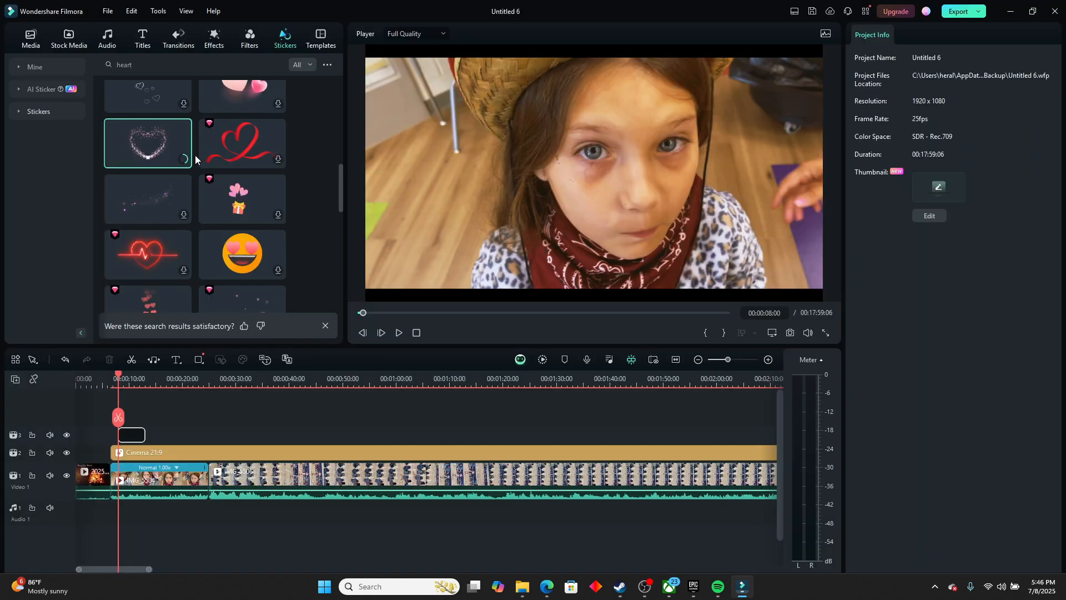
click(136, 380)
click(118, 379)
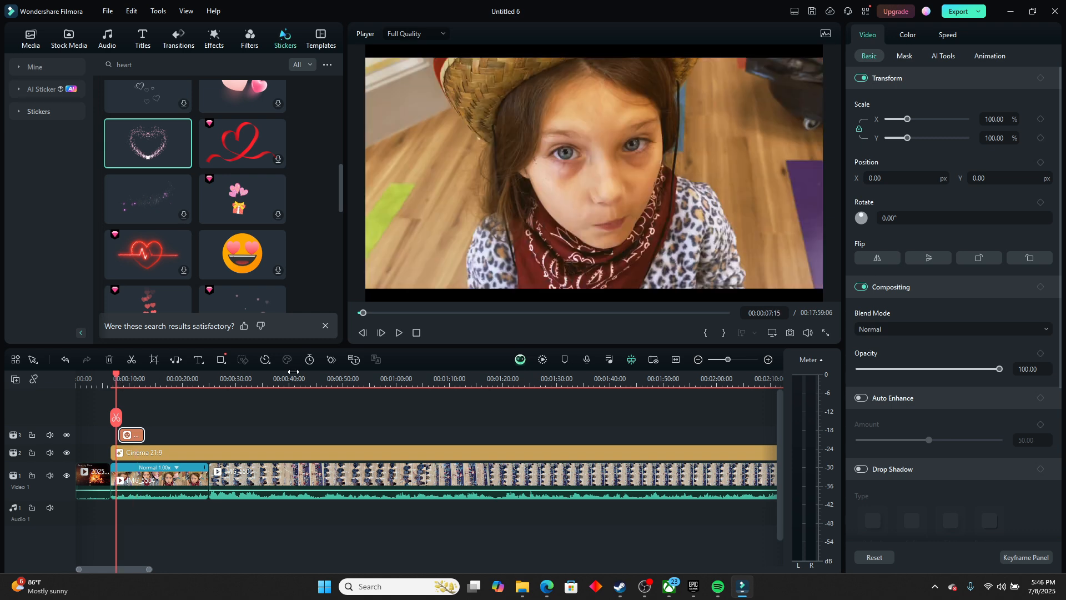
click(399, 333)
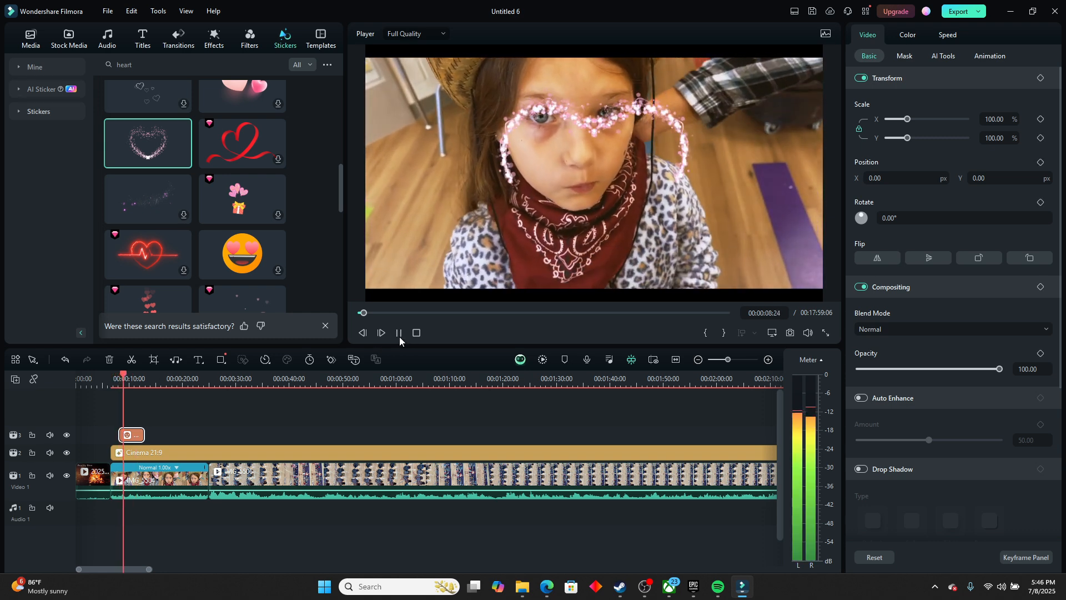
click(399, 333)
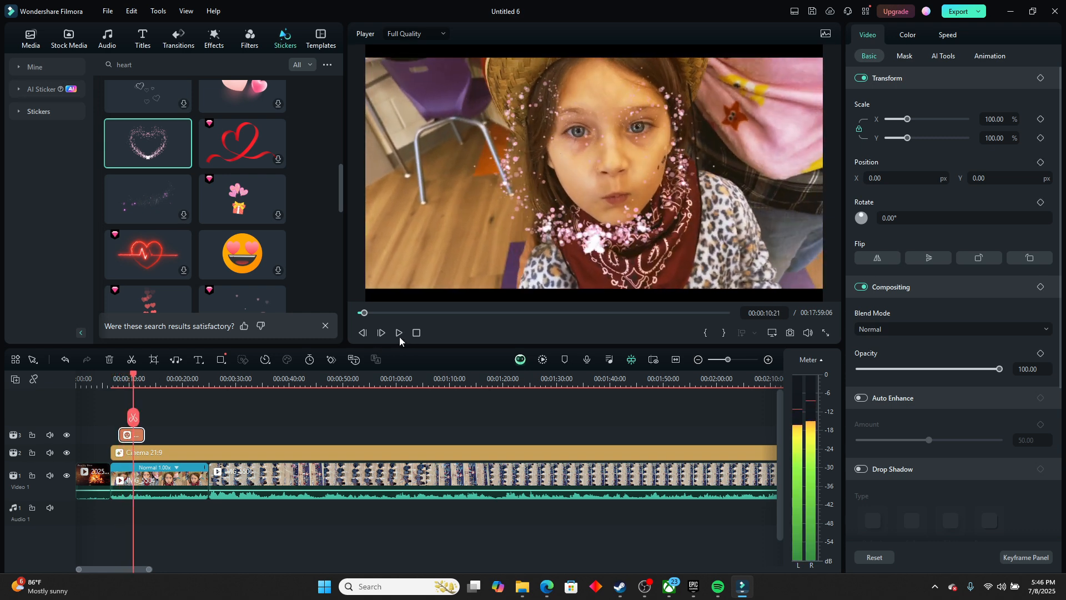
key(Delete)
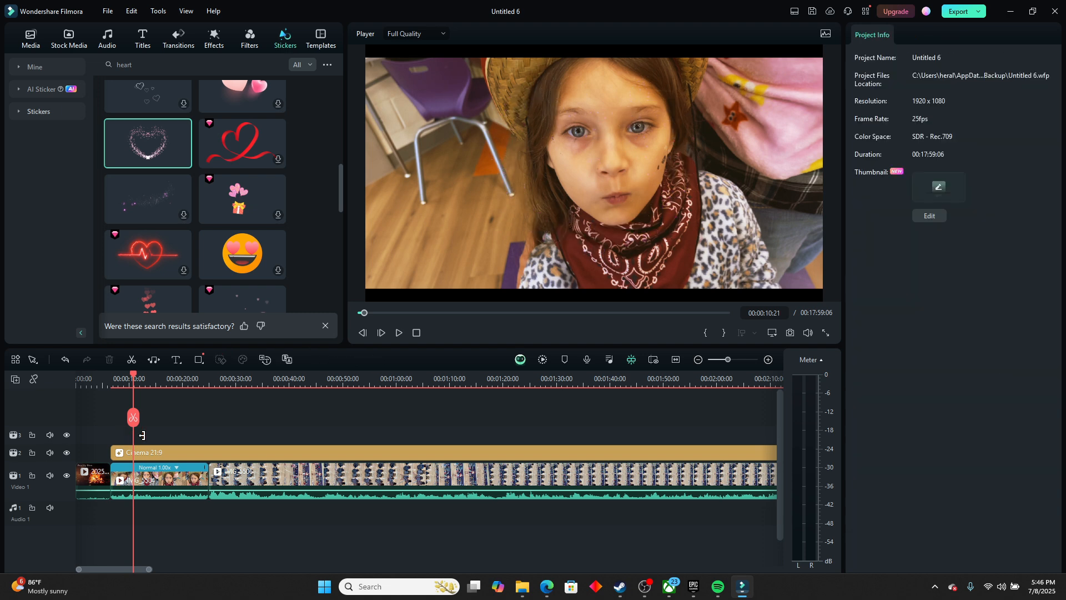
scroll(267, 237, down, 3)
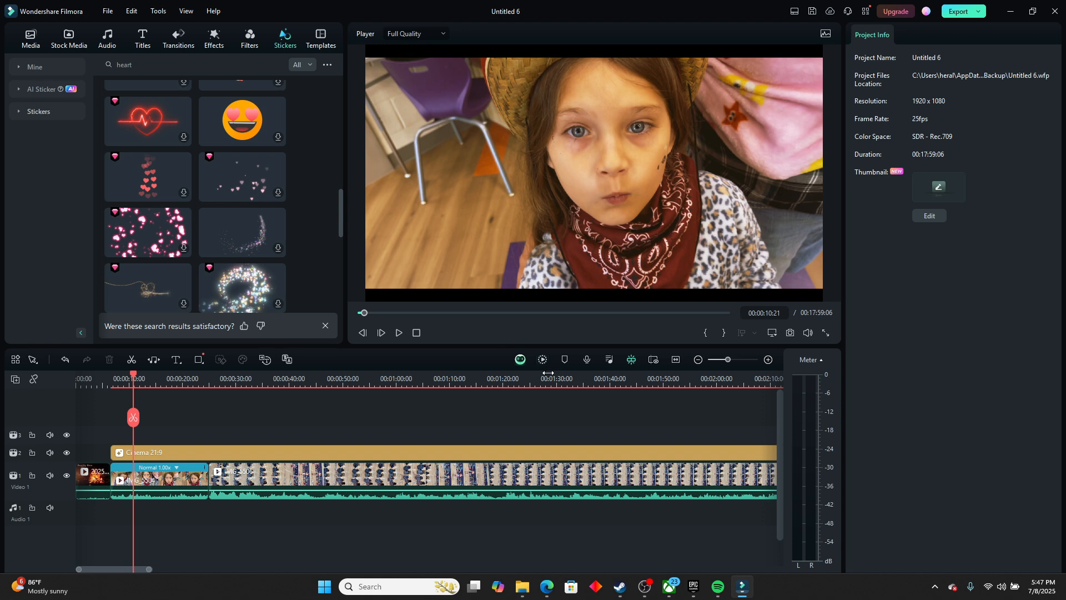
Try starting a voiceover recording from the analogue input device, and close the audio recorder
click(588, 361)
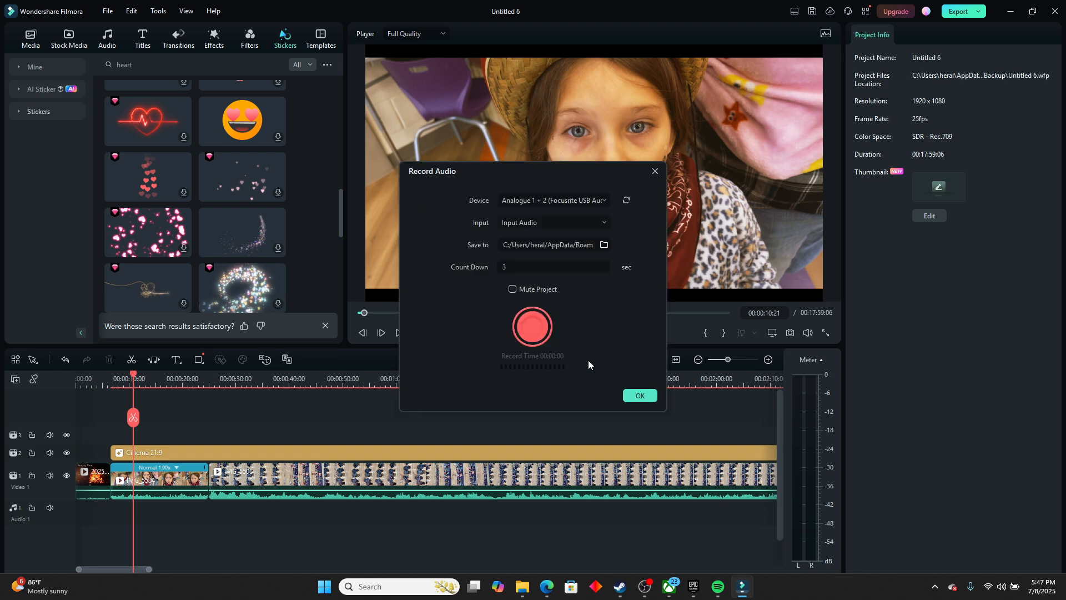
click(532, 337)
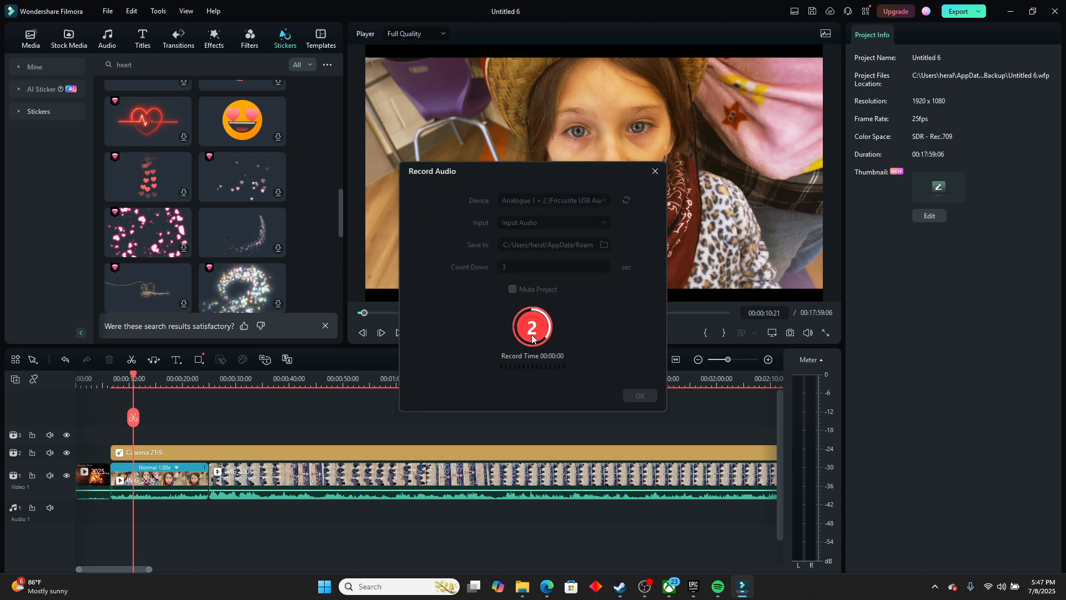
click(655, 171)
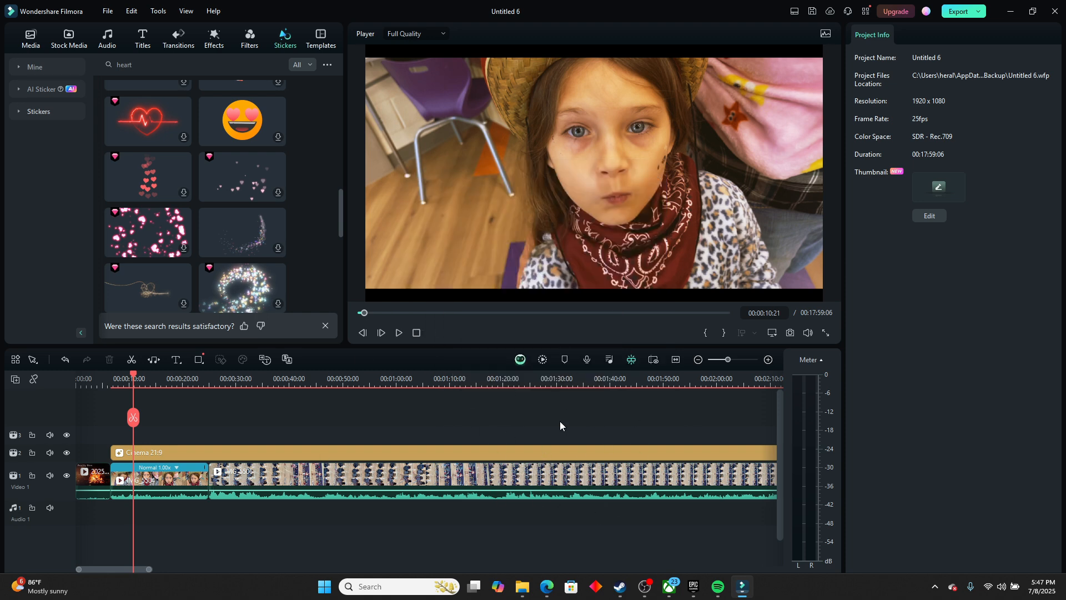
Review the track levels, panning and master volume in the Audio Mixer, and apply the mix
click(610, 360)
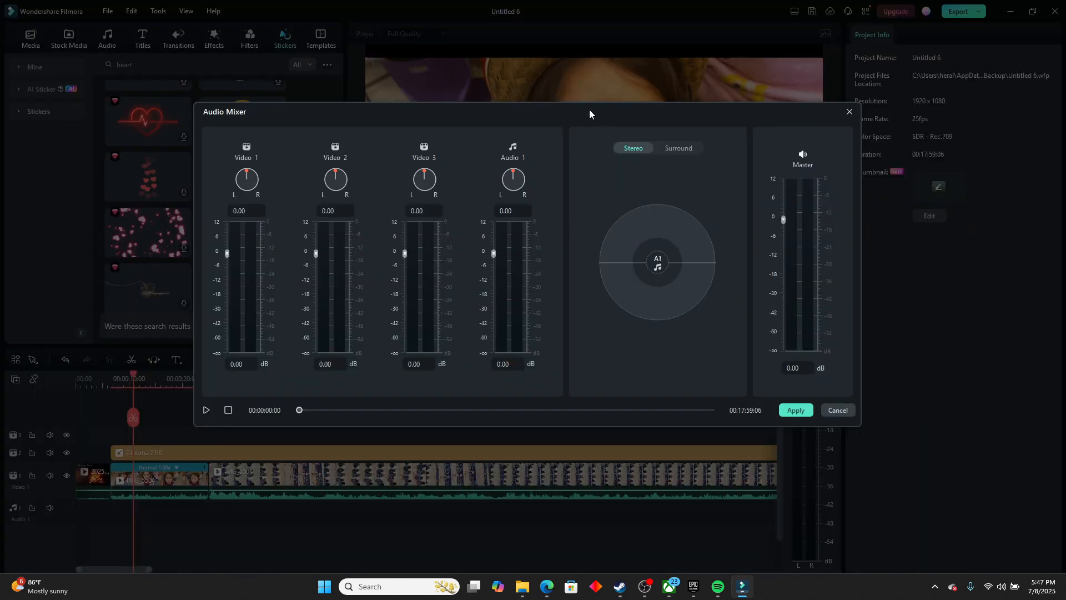
drag(590, 110, 688, 101)
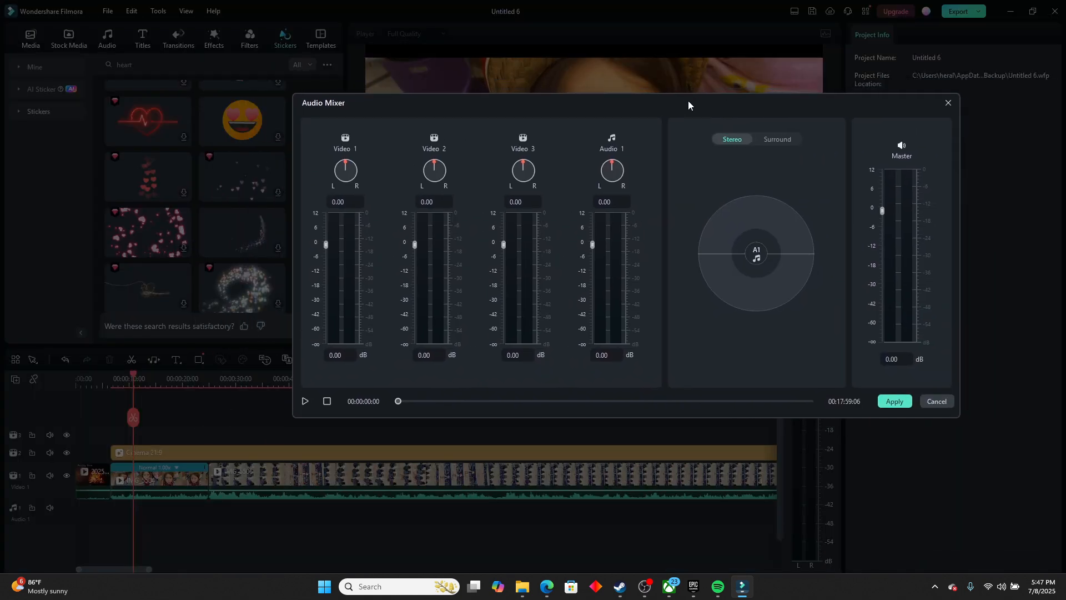
click(890, 402)
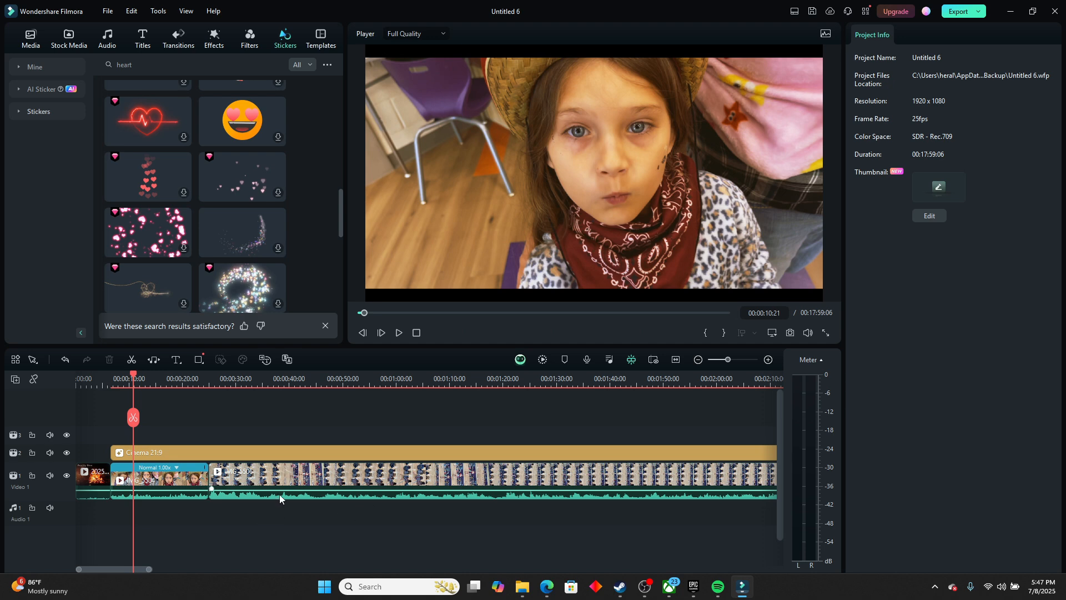
Set the volume of the long clip IMG_5506 on Video 1 to -1.50 dB and deselect it
click(295, 490)
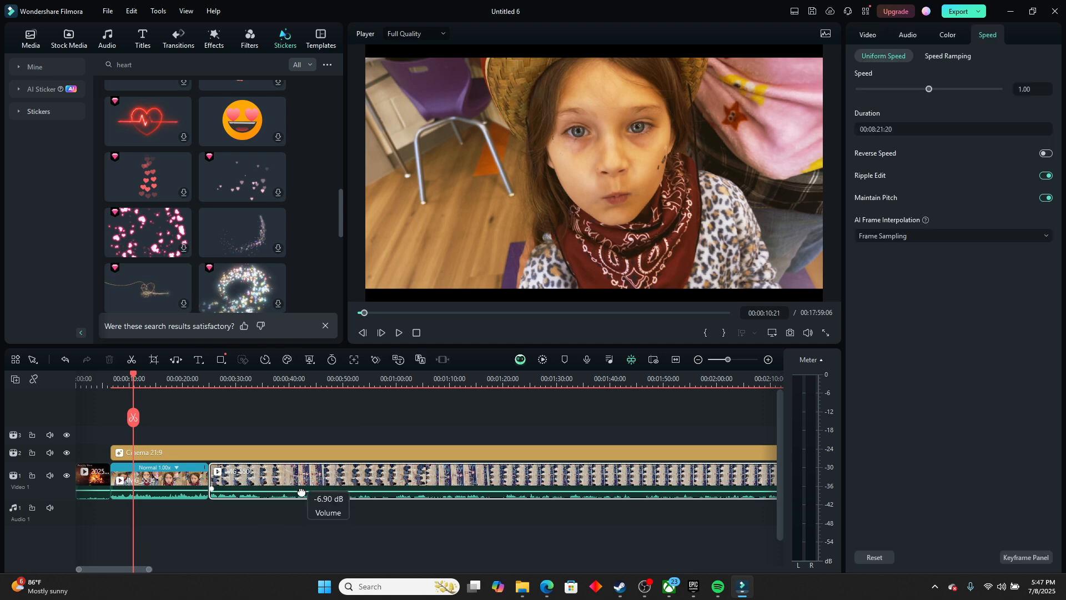
drag(301, 492, 303, 490)
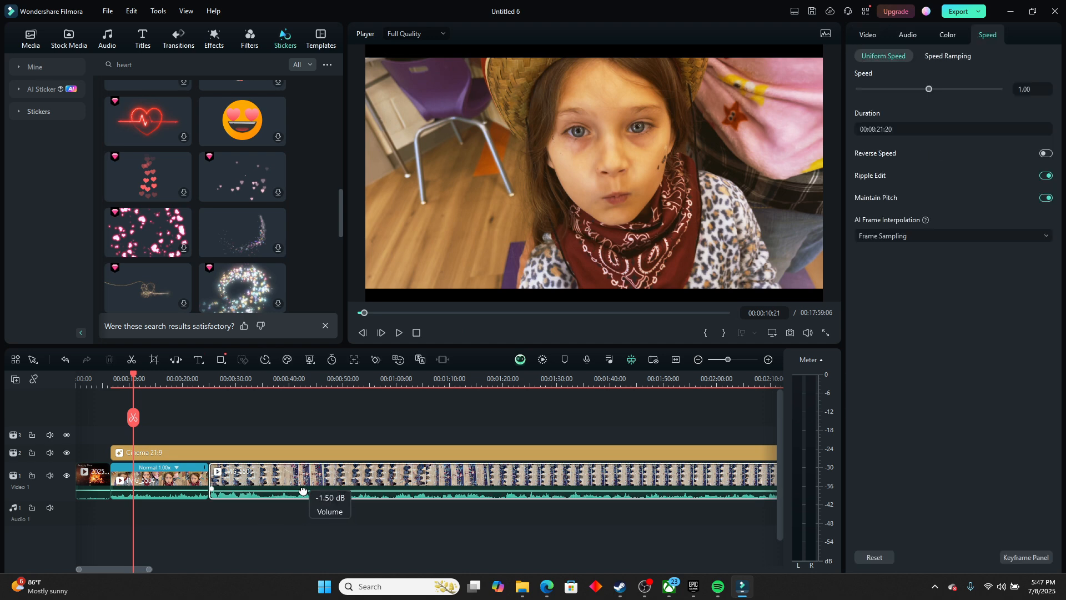
click(347, 517)
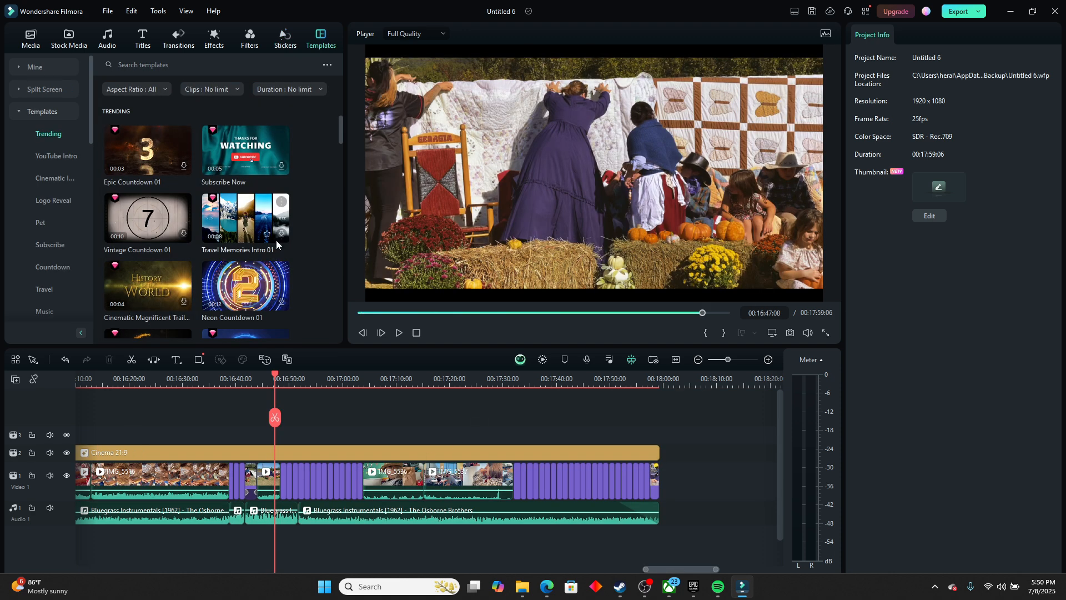
Browse the Trending and YouTube Intro templates, and return to the project media
scroll(298, 234, down, 6)
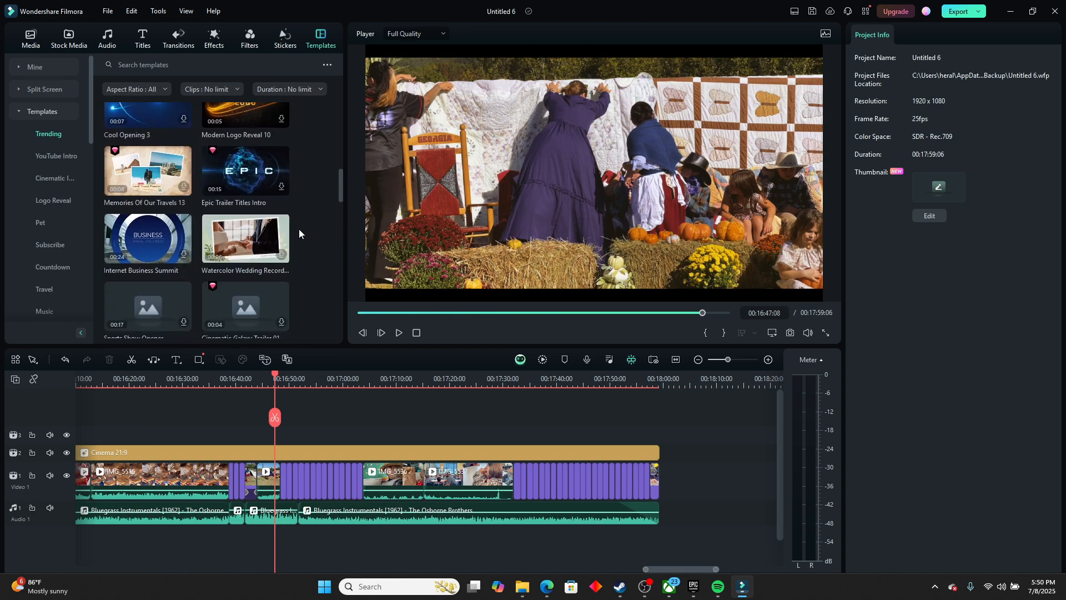
scroll(299, 228, down, 10)
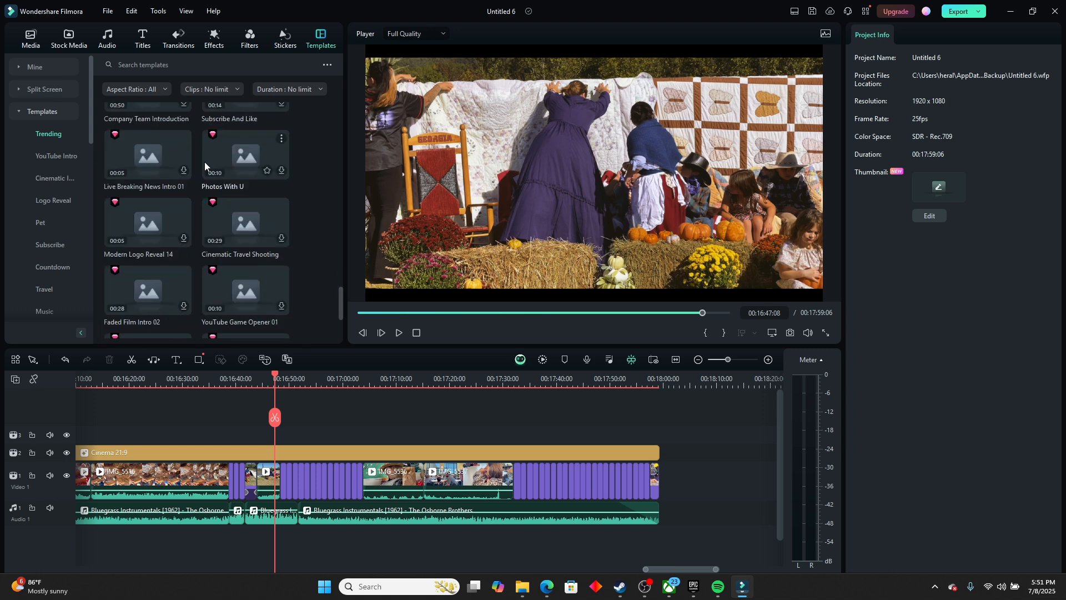
scroll(204, 161, down, 3)
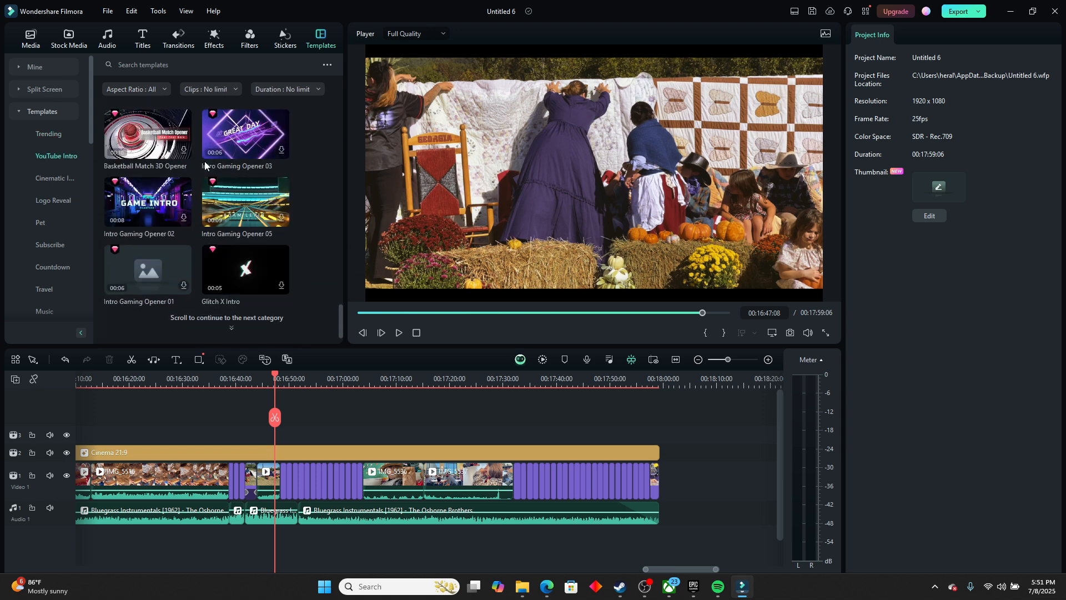
scroll(205, 161, down, 5)
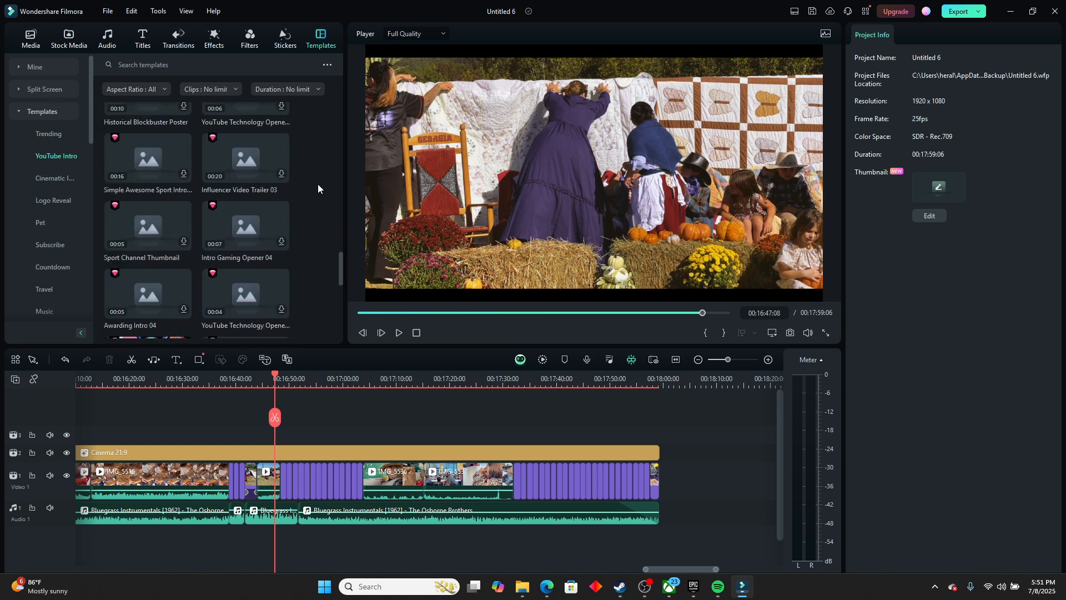
scroll(318, 184, up, 8)
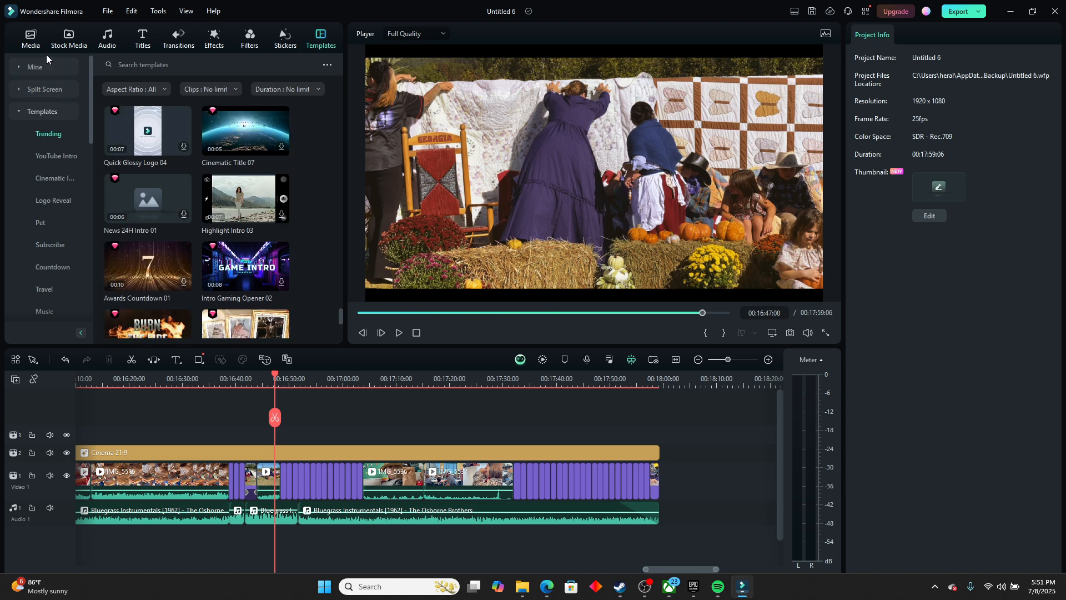
click(33, 42)
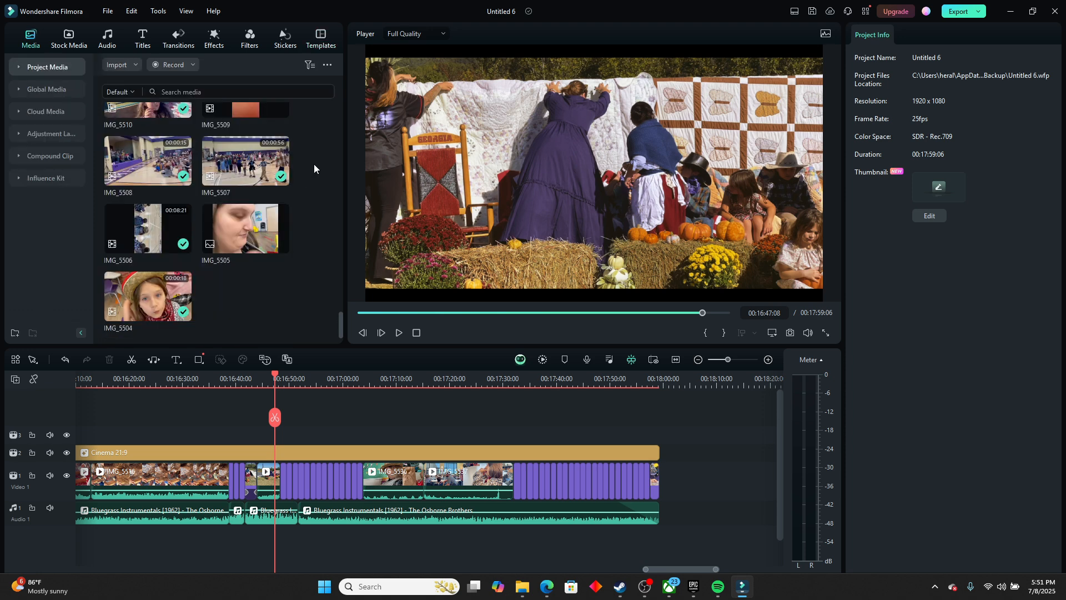
Open the local export options and review the available file formats and presets
click(959, 11)
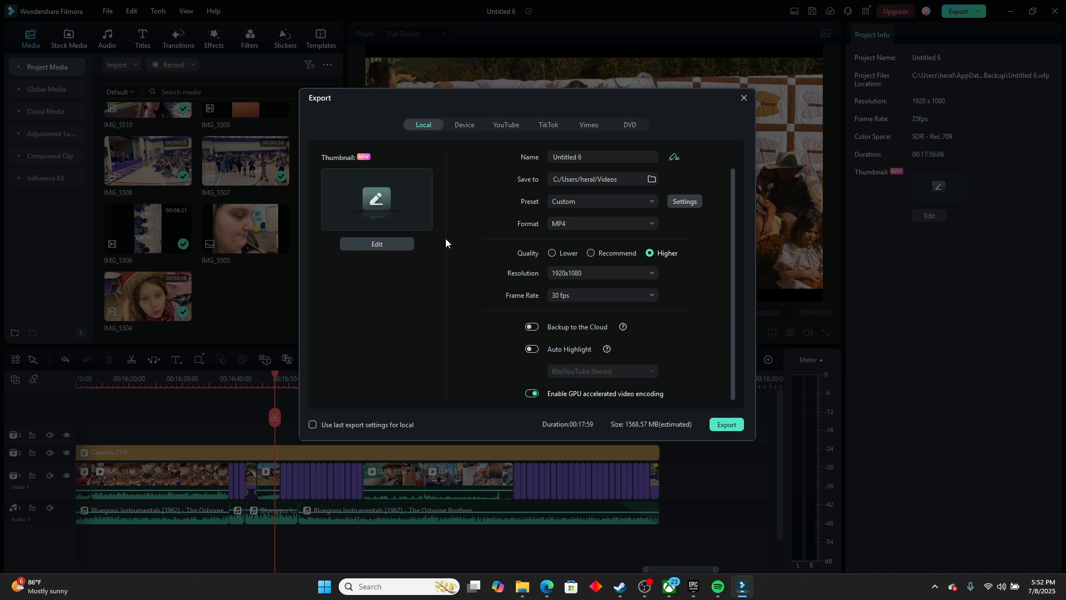
click(613, 223)
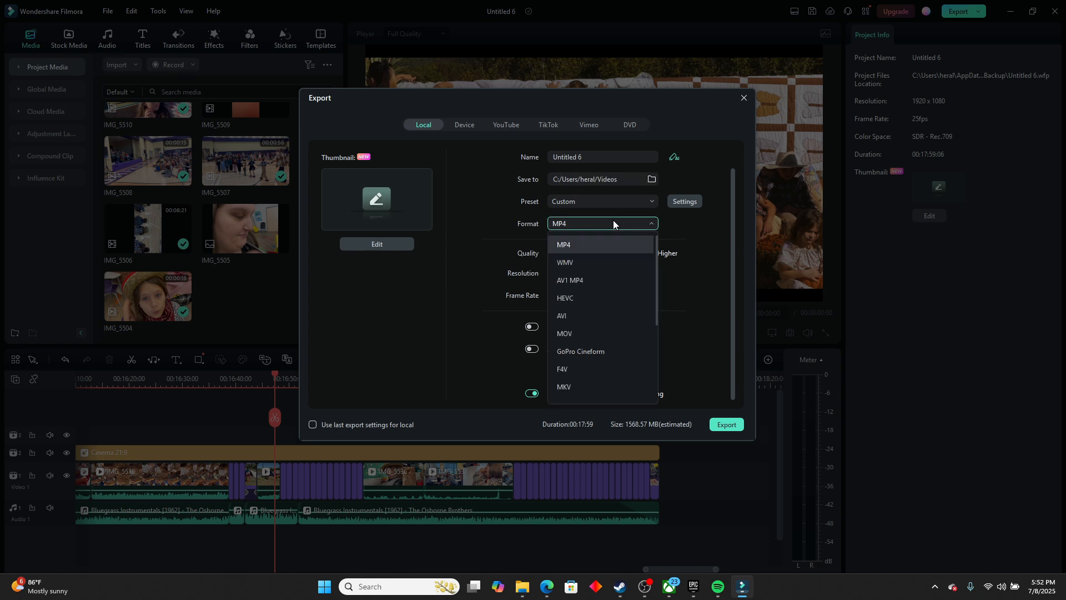
click(606, 233)
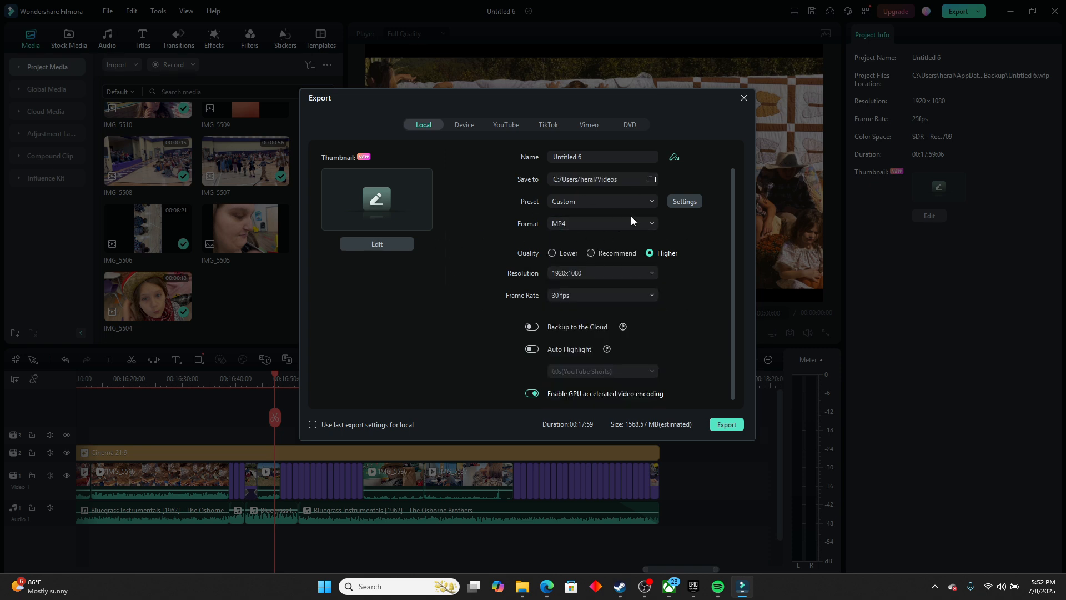
click(639, 201)
click(639, 201)
Examine the detailed export settings for video and audio, including the available resolutions
click(684, 201)
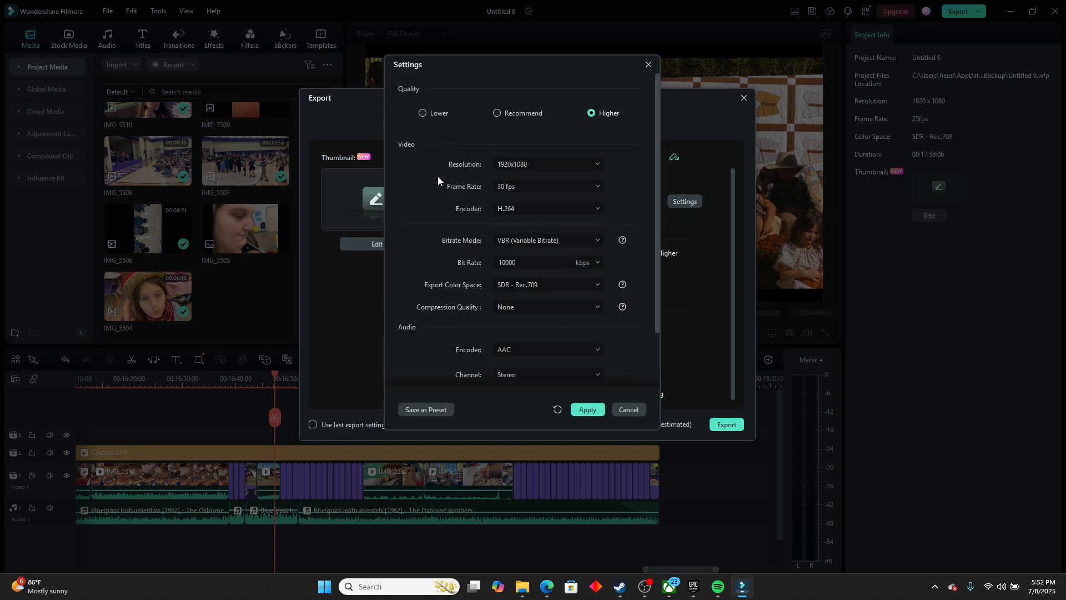
scroll(438, 178, down, 2)
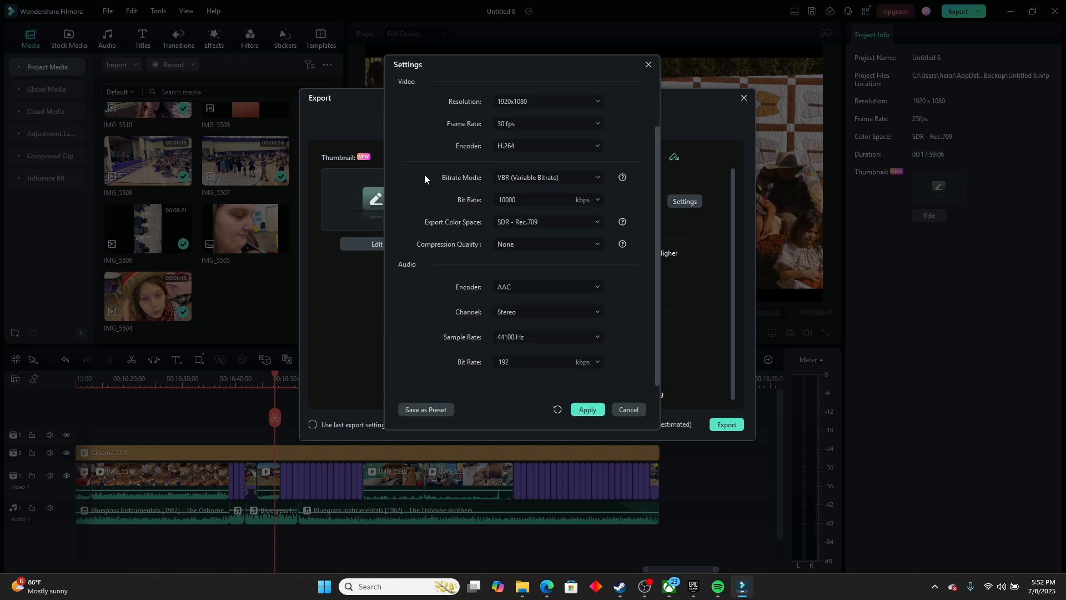
scroll(424, 177, up, 2)
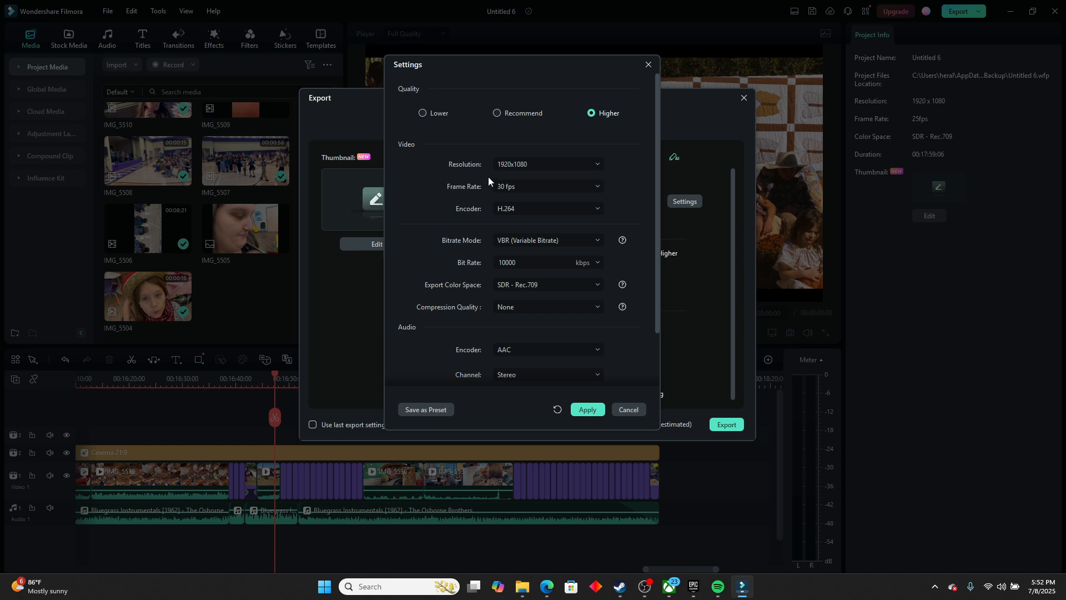
click(529, 167)
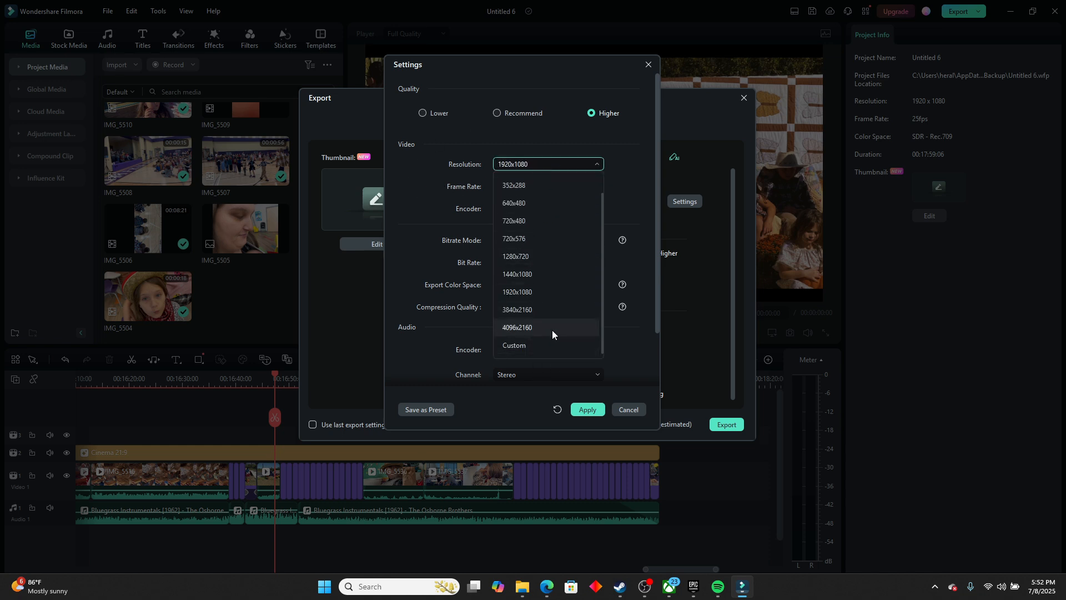
click(444, 233)
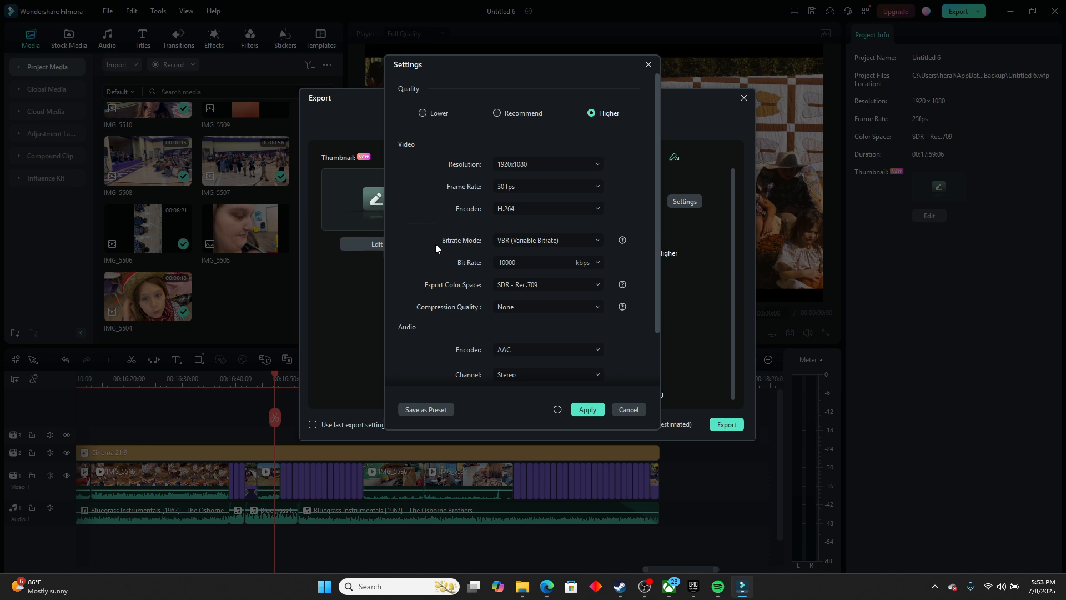
Review the available frame rates, video bit rates and export color spaces in the detailed export settings
click(554, 184)
click(557, 186)
click(582, 265)
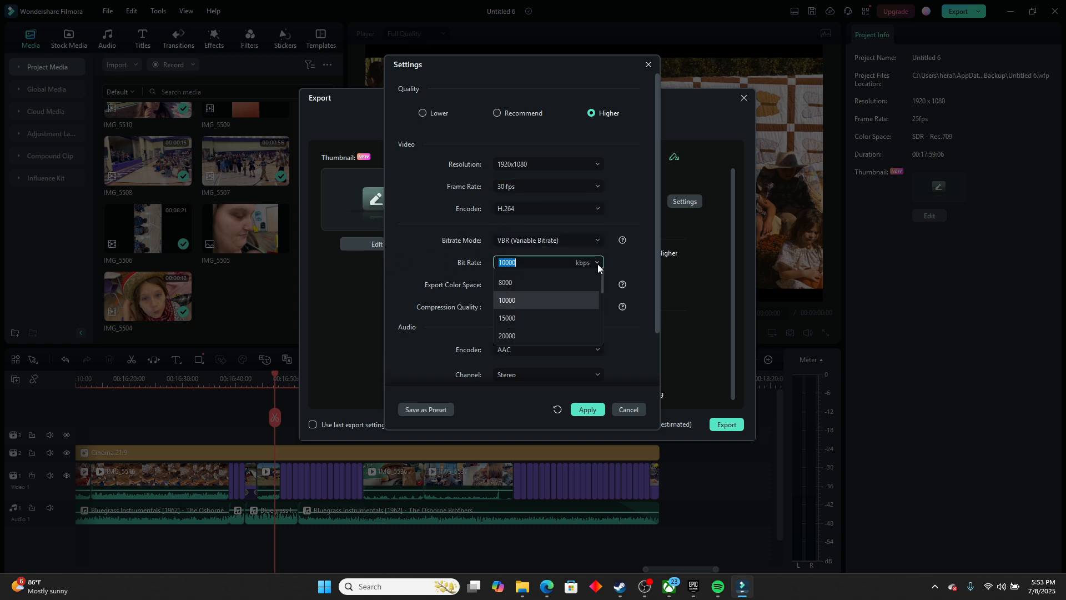
scroll(542, 391, down, 2)
click(408, 261)
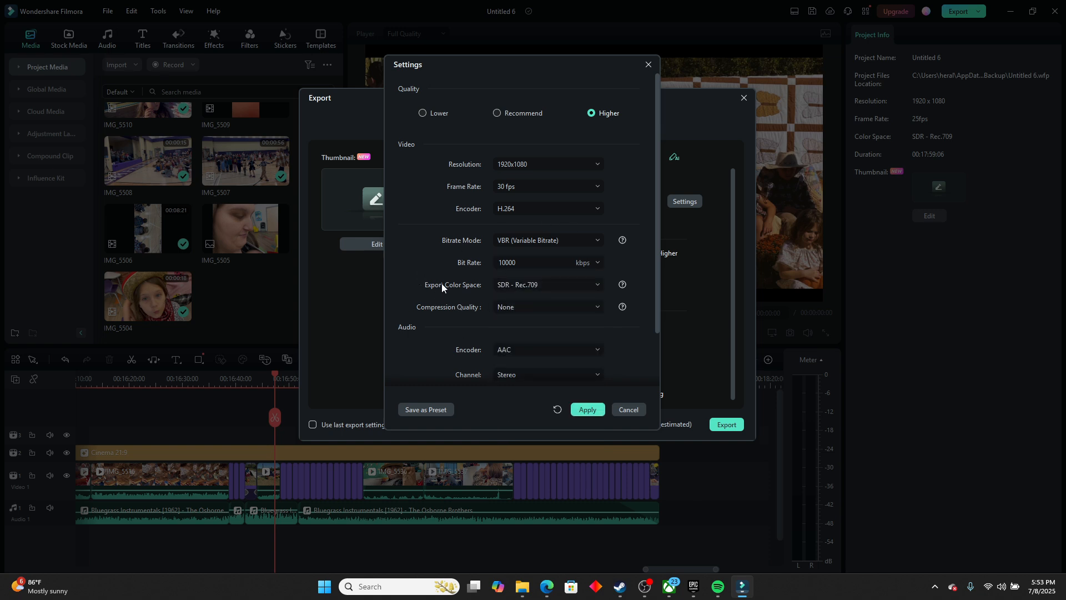
click(575, 283)
click(556, 281)
Review the available sample rates in the audio section of the export settings
scroll(411, 308, down, 2)
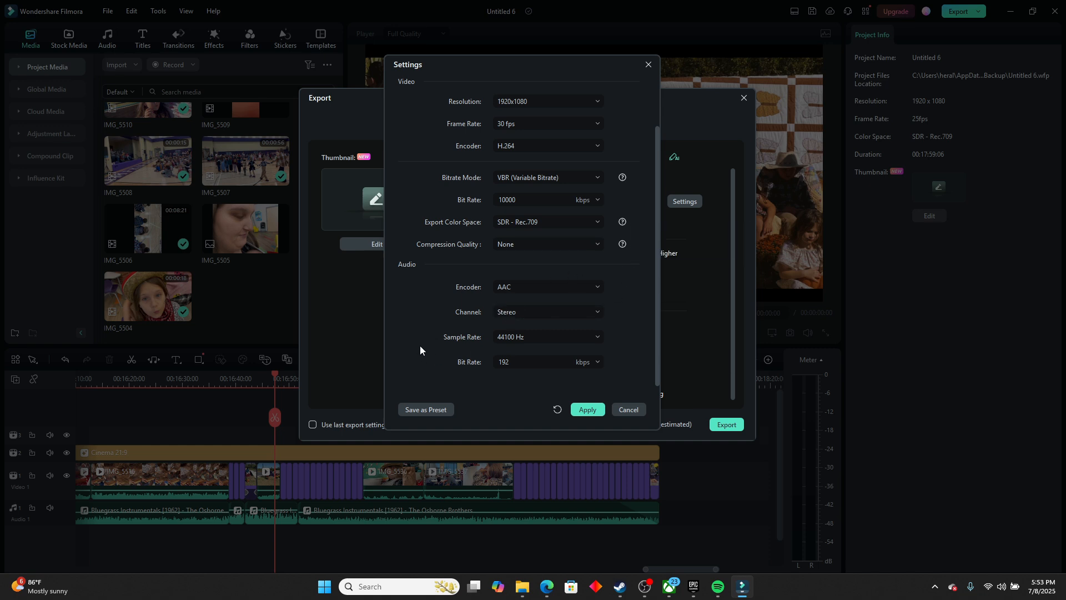
click(571, 335)
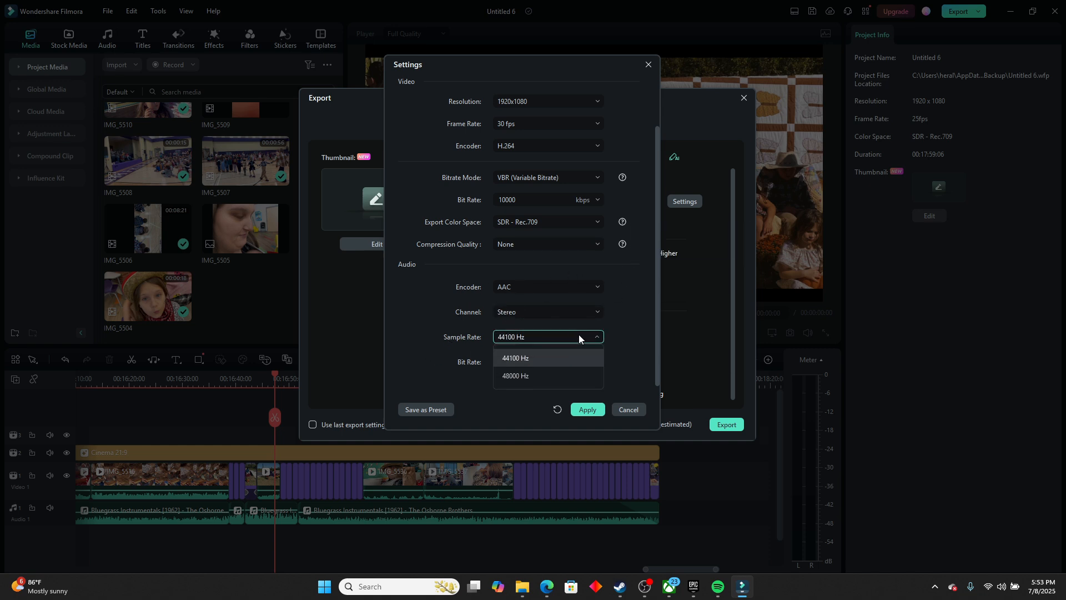
click(583, 337)
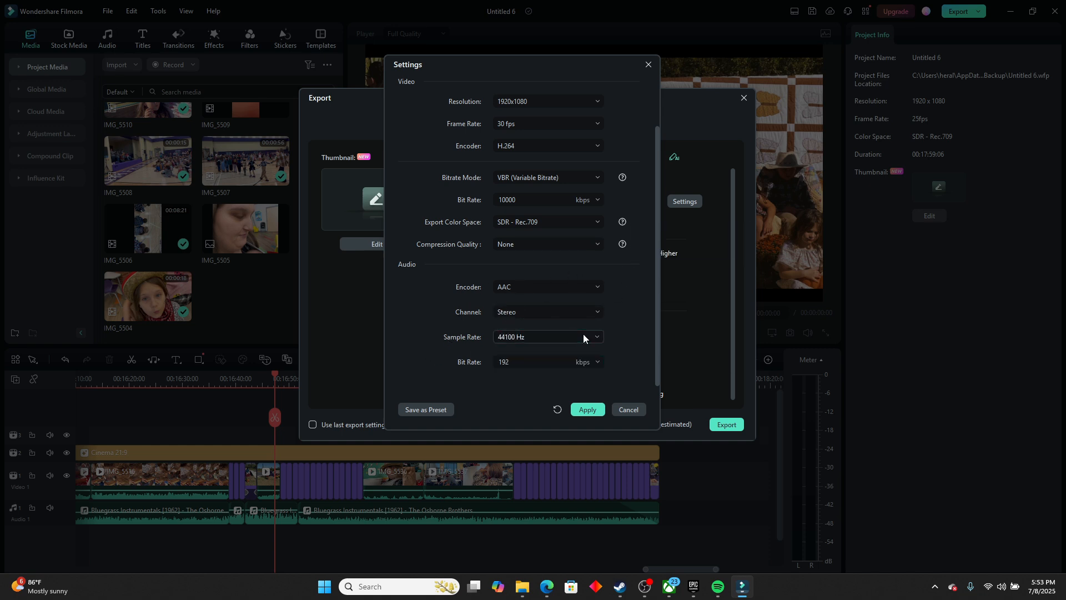
Try an audio bit rate of 320 kbps, and leave the settings and the export window without applying or exporting
click(597, 362)
click(515, 451)
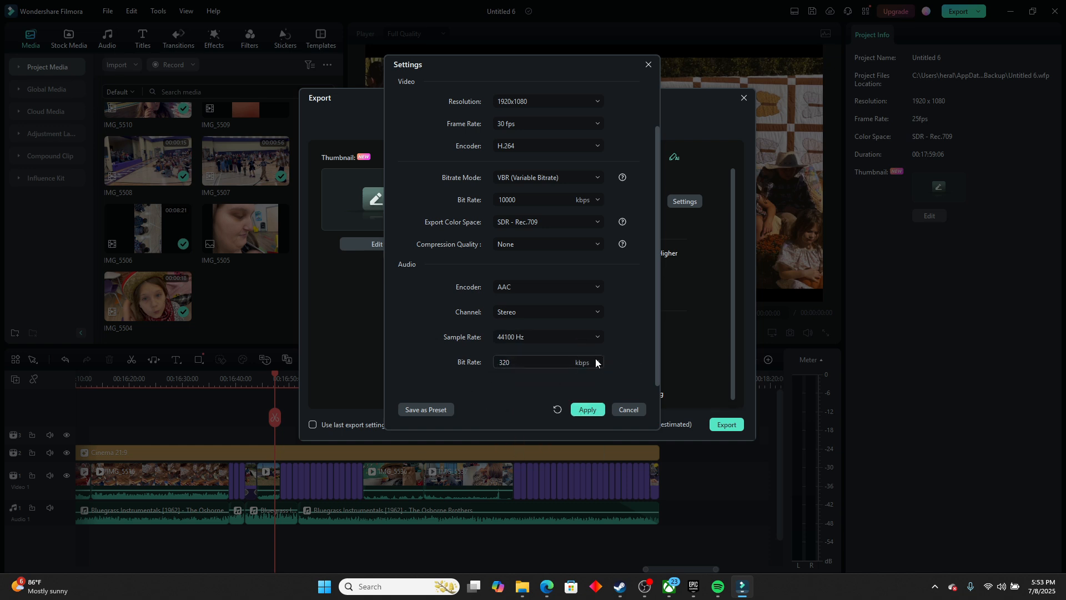
click(598, 362)
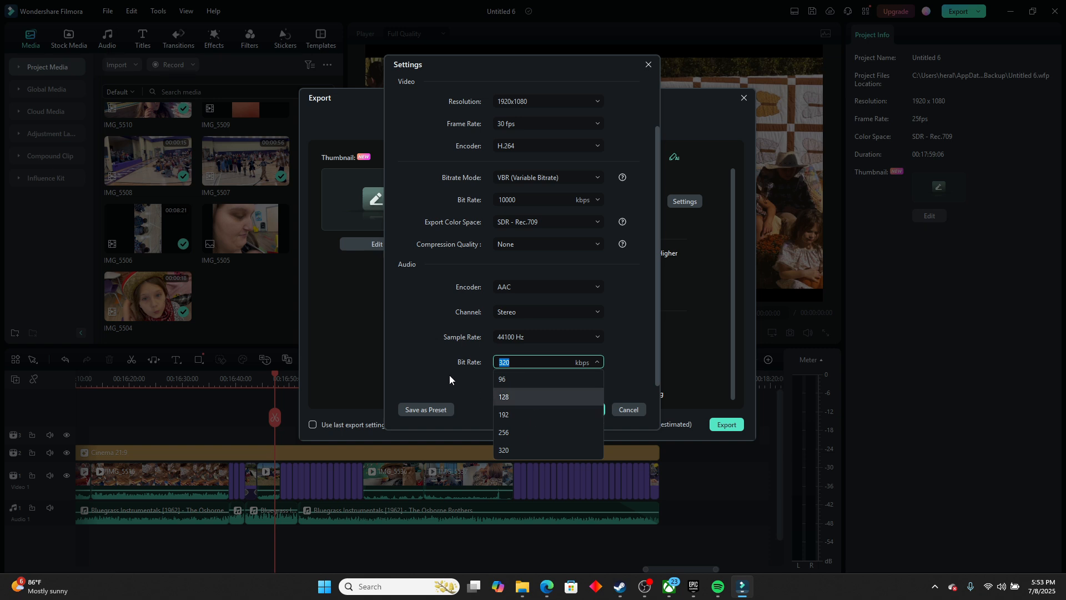
click(463, 357)
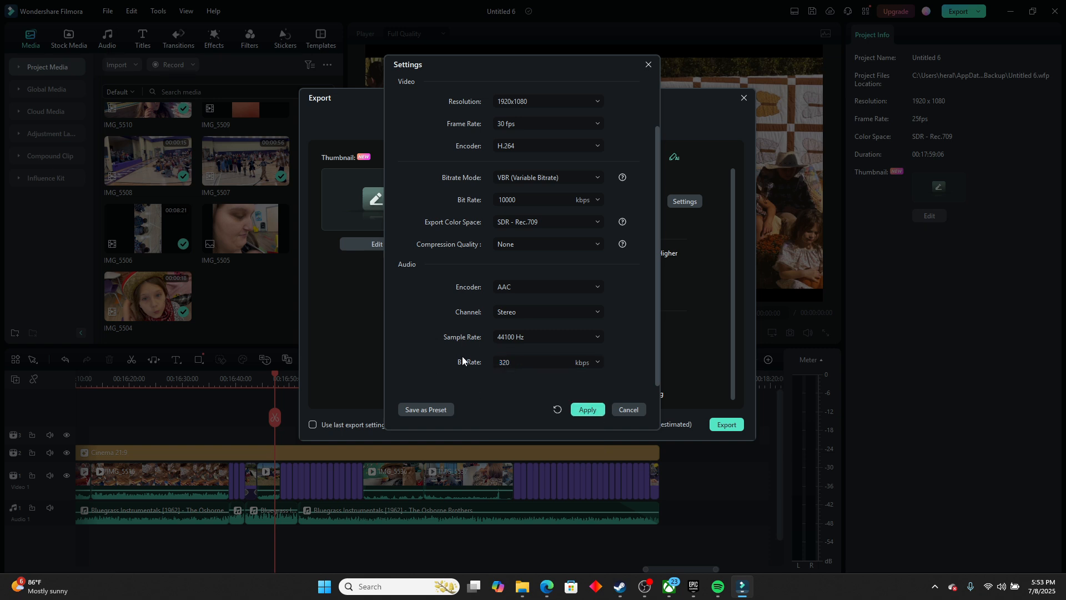
click(627, 411)
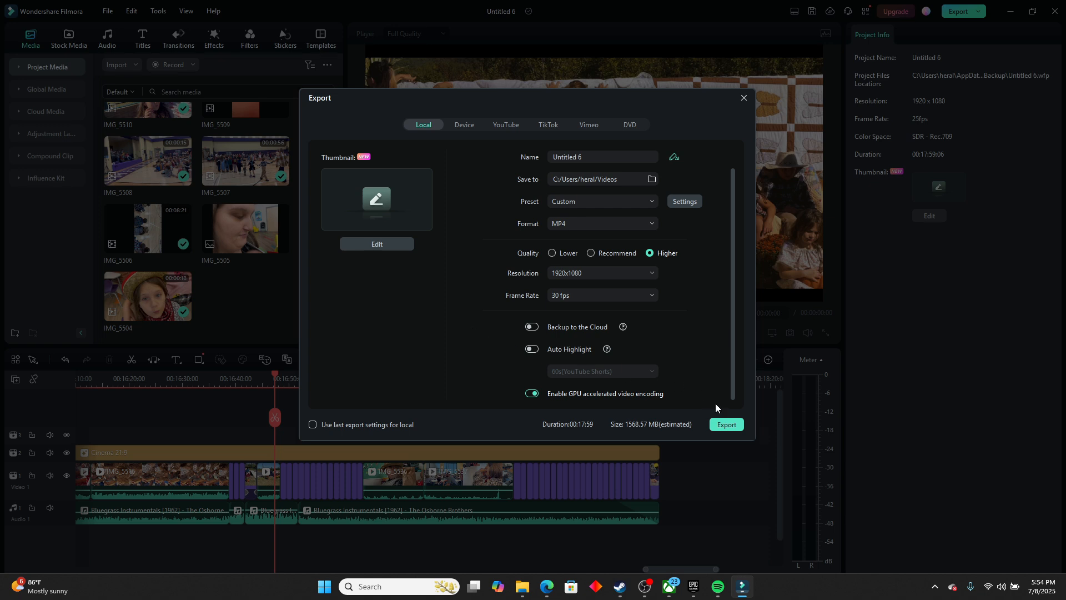
click(743, 98)
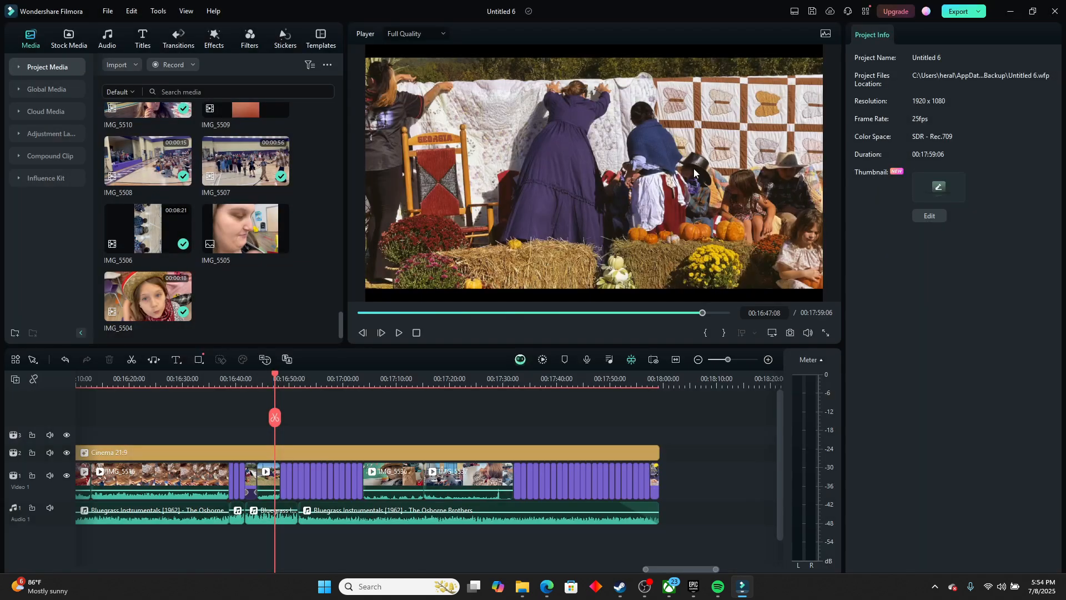